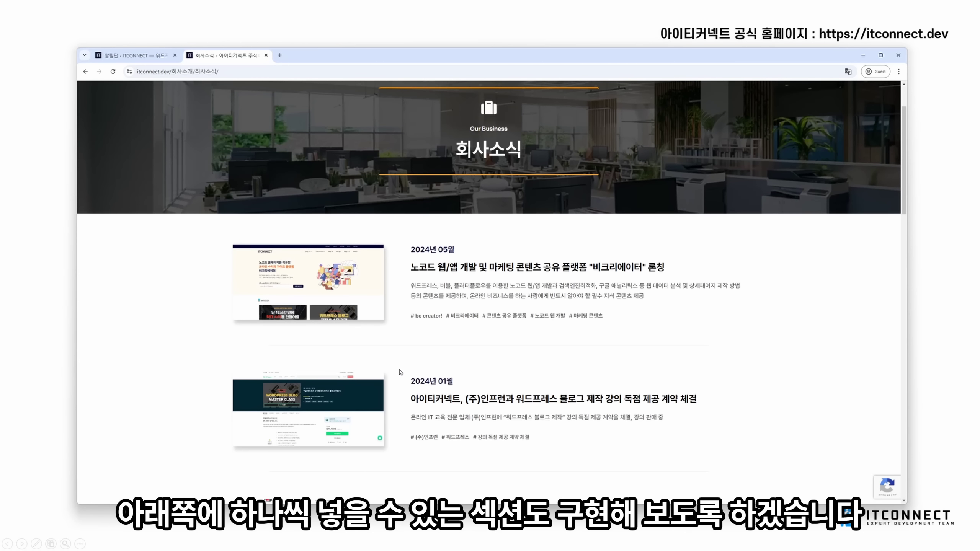
# - Return to the WordPress admin and open the 회사소식 page from the page list in the Elementor editor
pyautogui.scroll(2, 456, 350)
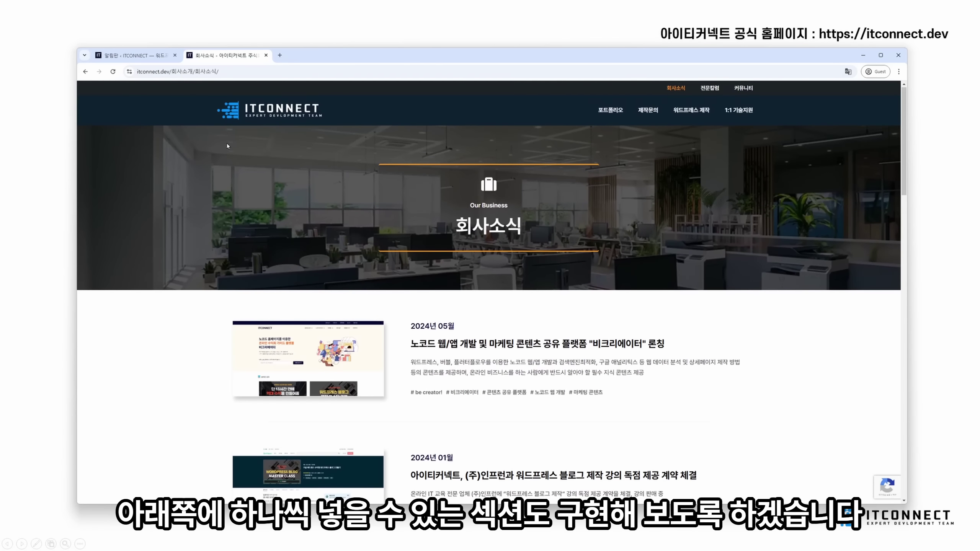
pyautogui.click(133, 55)
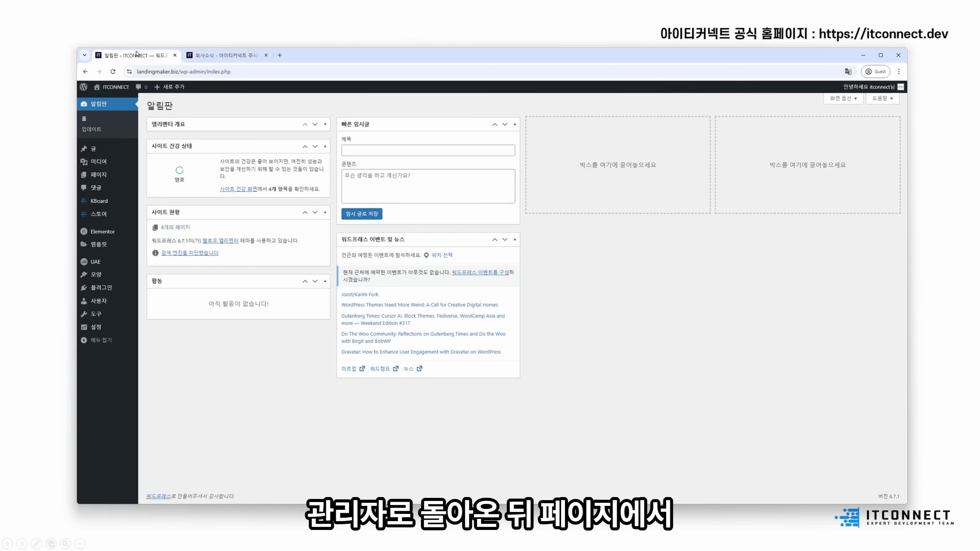
pyautogui.click(111, 174)
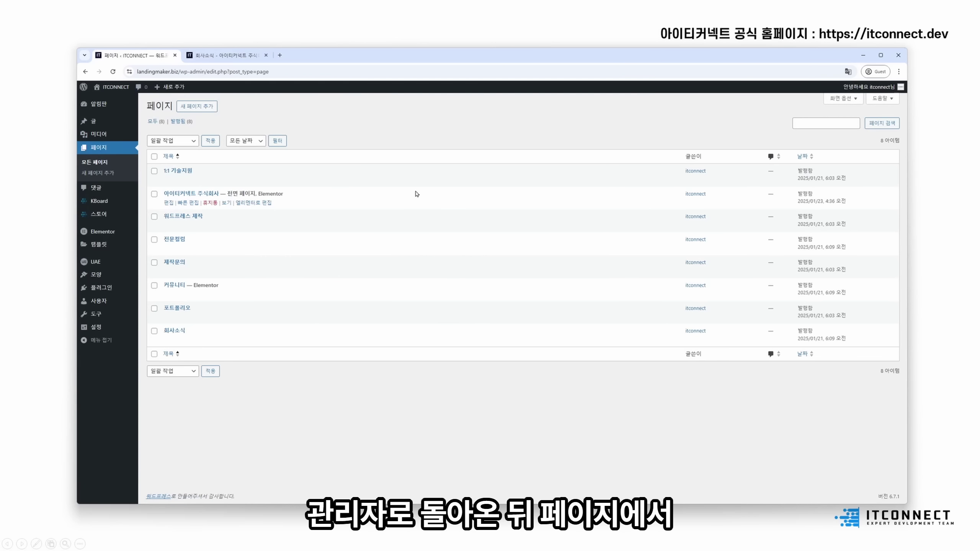
pyautogui.click(169, 340)
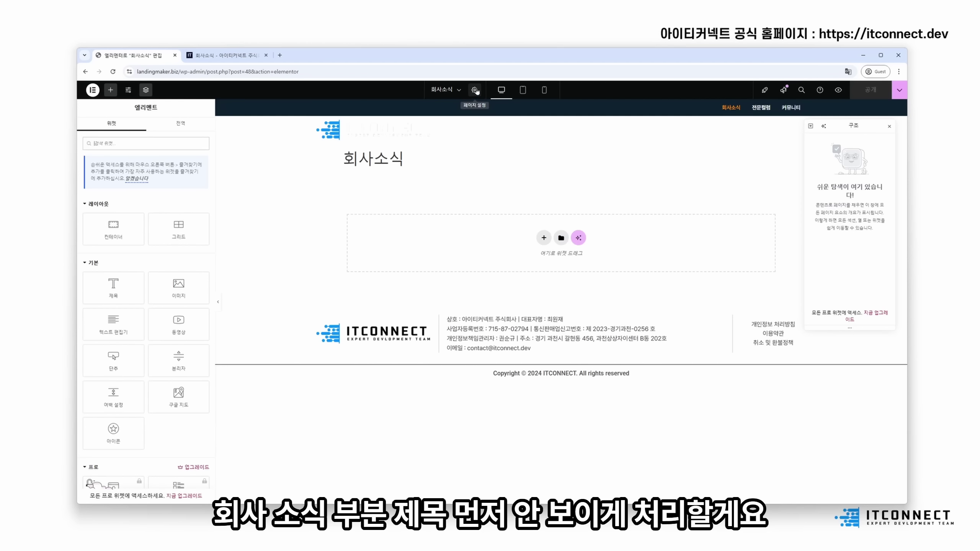
# - Hide the title of the 회사소식 page in its page settings
pyautogui.click(476, 89)
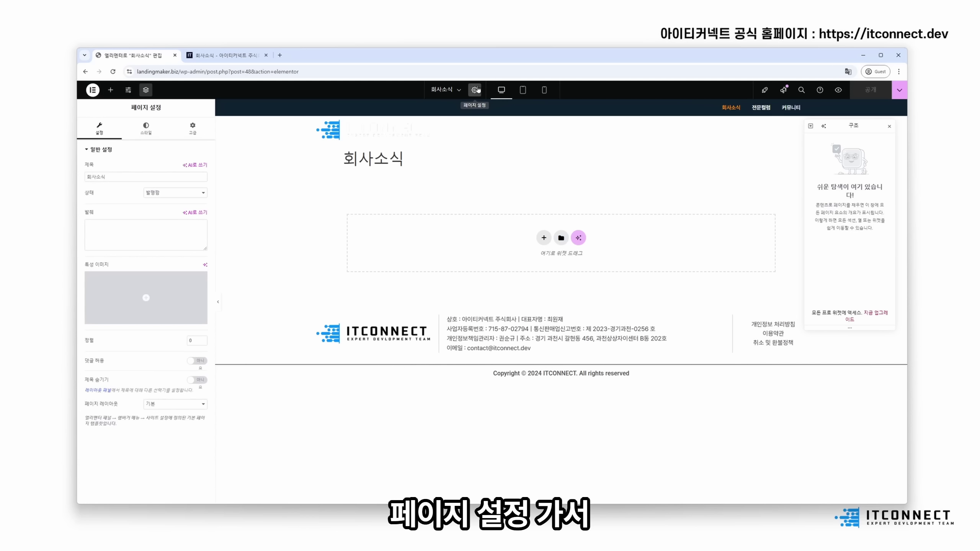
pyautogui.click(195, 380)
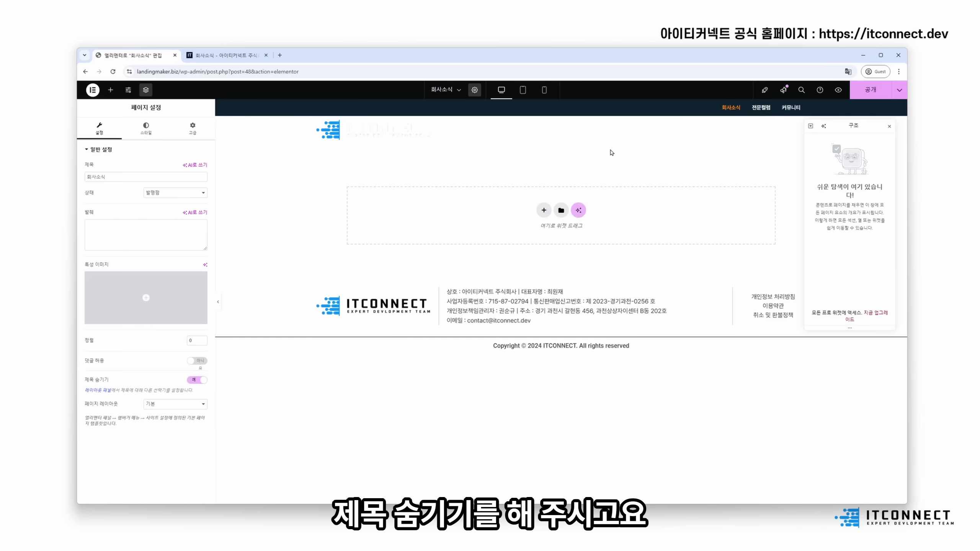
# - Add a single flexbox container with downward direction to the 회사소식 page and publish the page
pyautogui.click(544, 210)
pyautogui.click(535, 241)
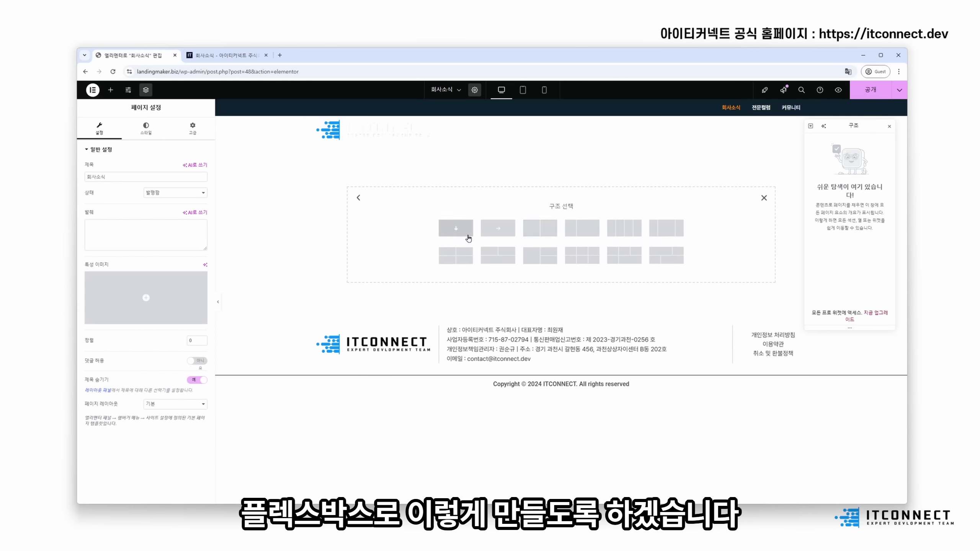
pyautogui.click(466, 233)
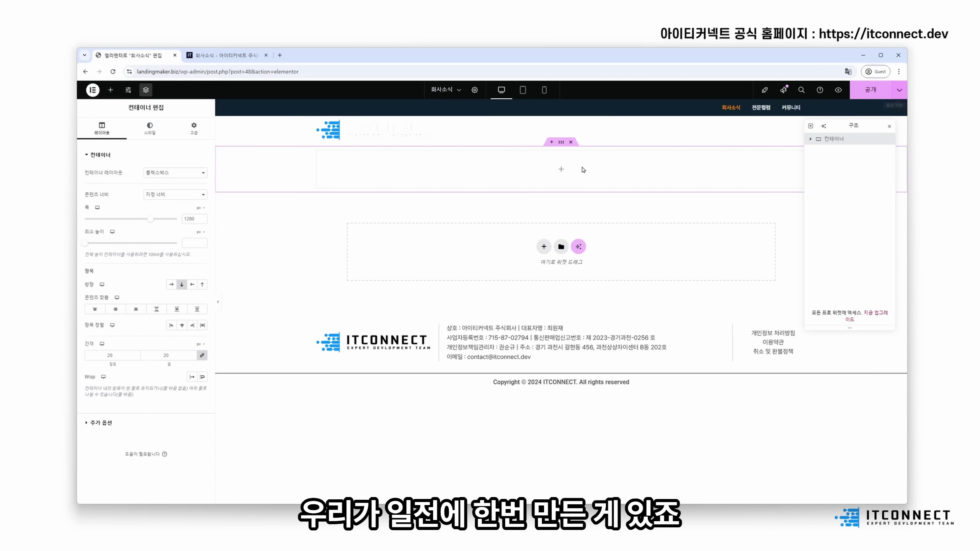
pyautogui.click(871, 90)
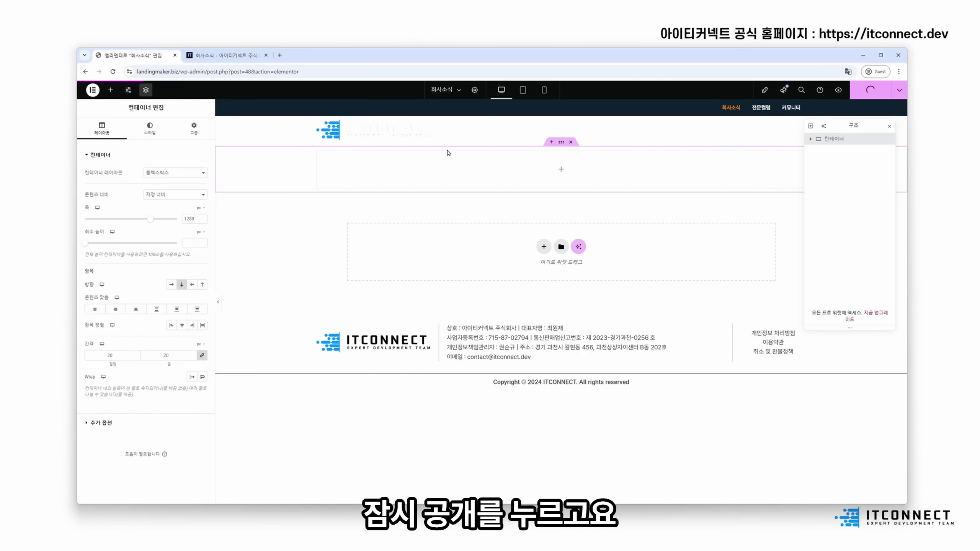
# - Open landingmaker.biz/wp-admin/ in a new browser tab, using the copied address, and move that tab to first place
pyautogui.click(206, 70)
pyautogui.hotkey('shift', 'Home')
pyautogui.hotkey('ctrl', 'c')
pyautogui.click(280, 55)
pyautogui.hotkey('ctrl', 'v')
pyautogui.press('Return')
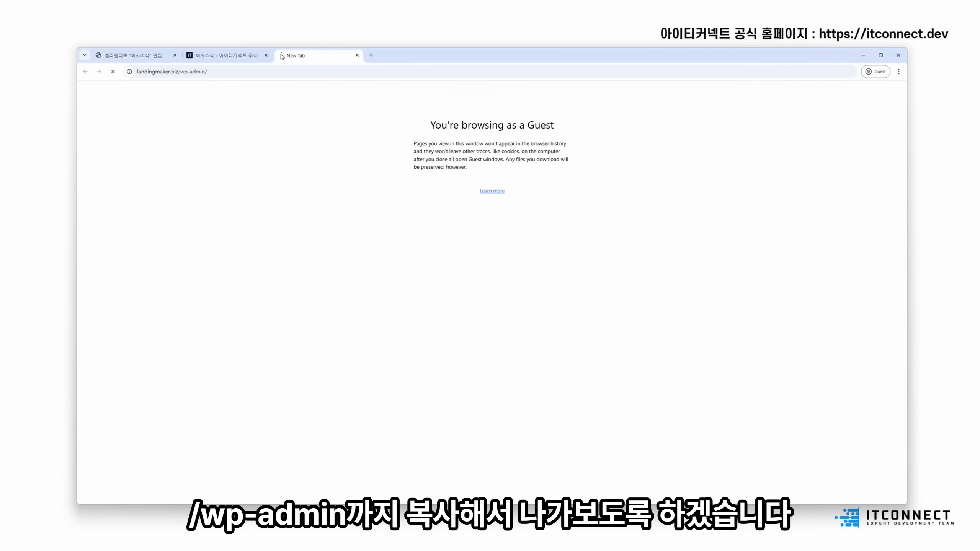
pyautogui.moveTo(304, 57); pyautogui.dragTo(128, 56)
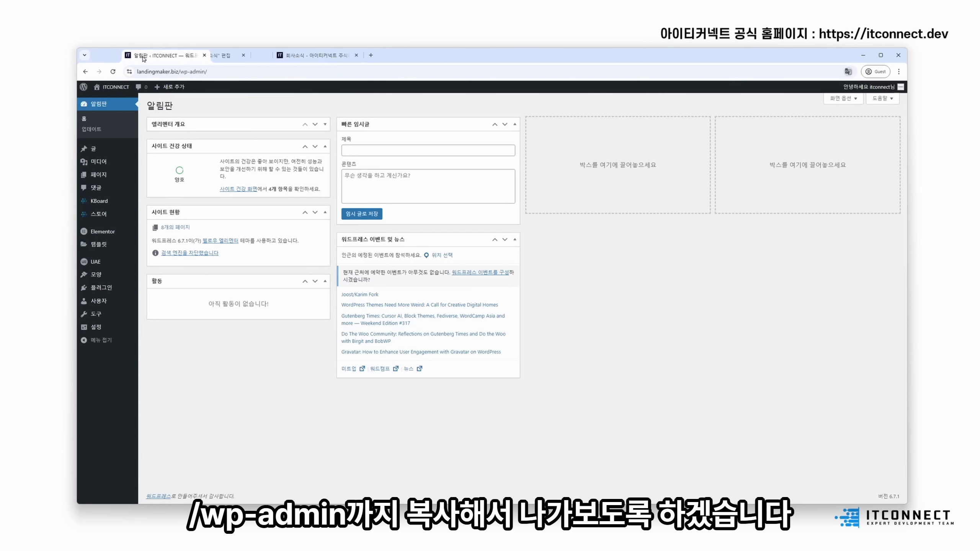
# - Visit the live site and open its 커뮤니티 page in the Elementor editor
pyautogui.click(122, 89)
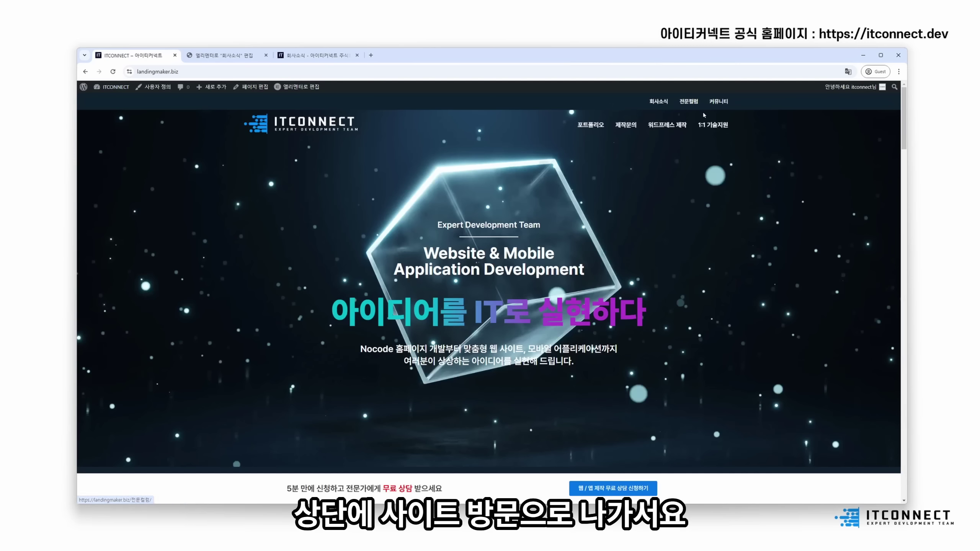
pyautogui.click(719, 101)
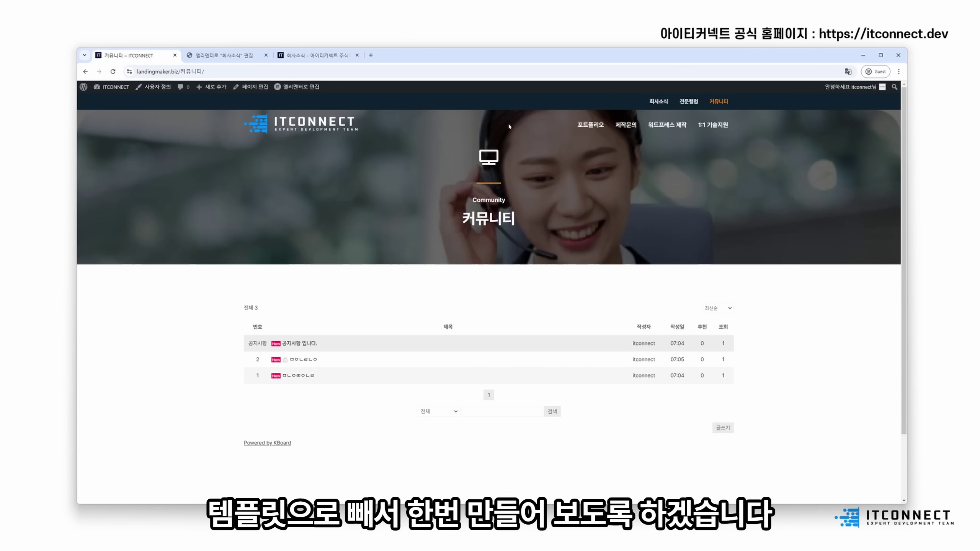
pyautogui.click(302, 87)
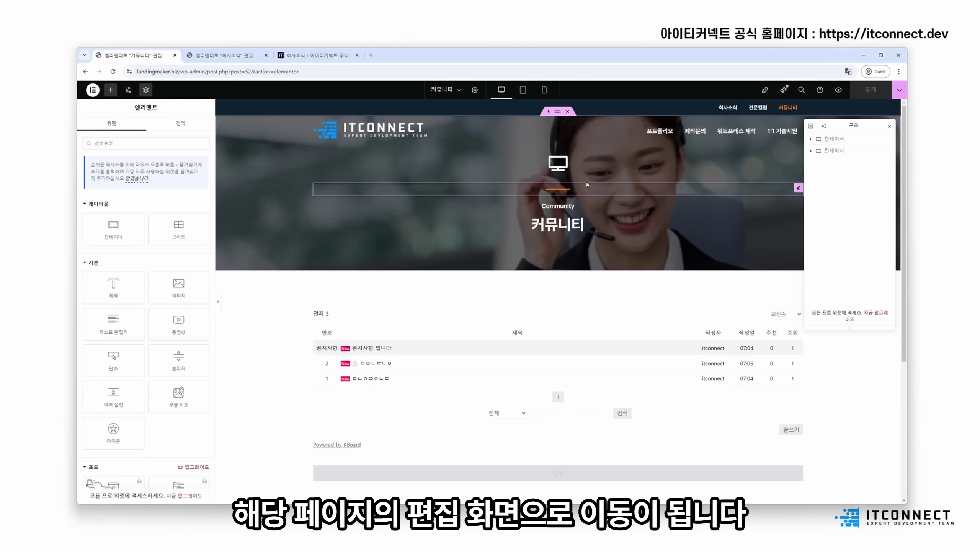
# - Save the 커뮤니티 page's main banner container as a template named 커뮤니티_메인배너 and close the library
pyautogui.click(558, 111)
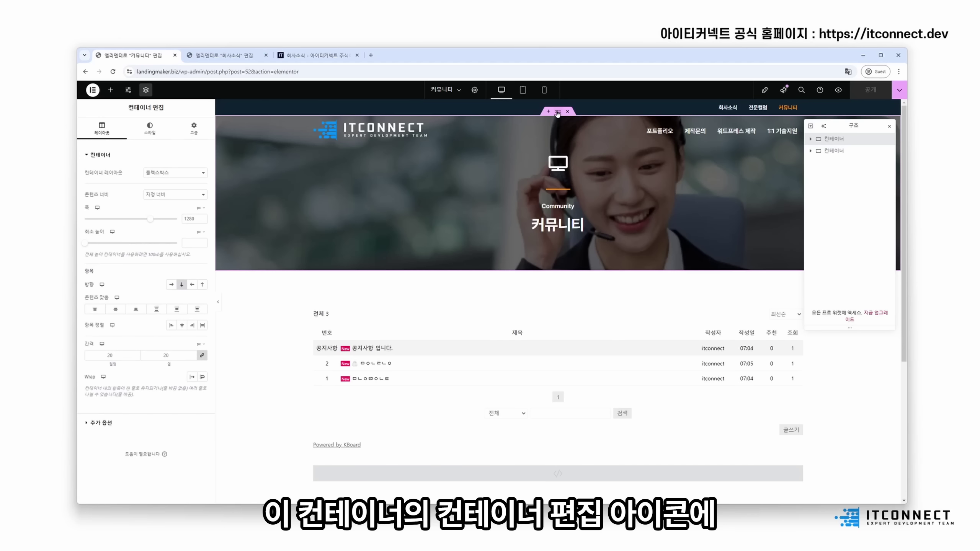
pyautogui.rightClick(558, 112)
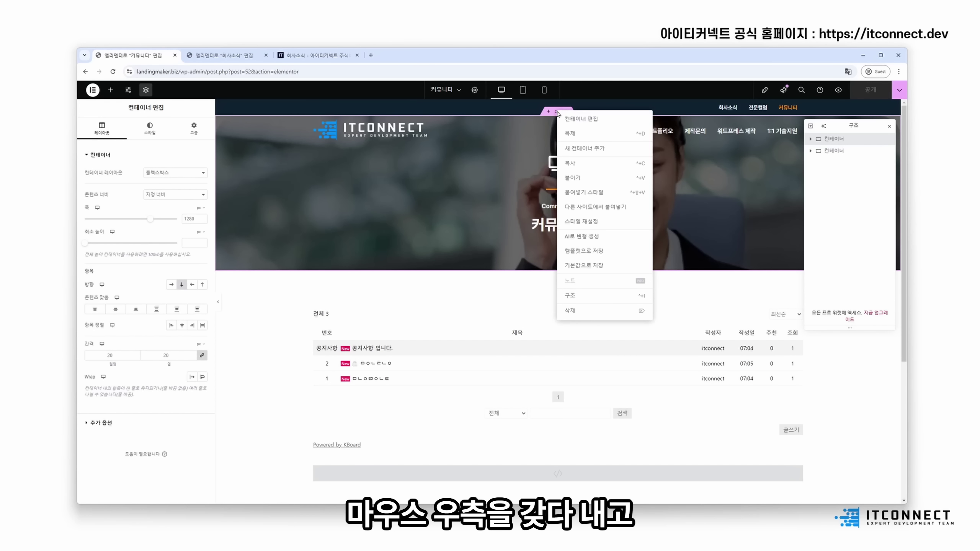
pyautogui.click(601, 250)
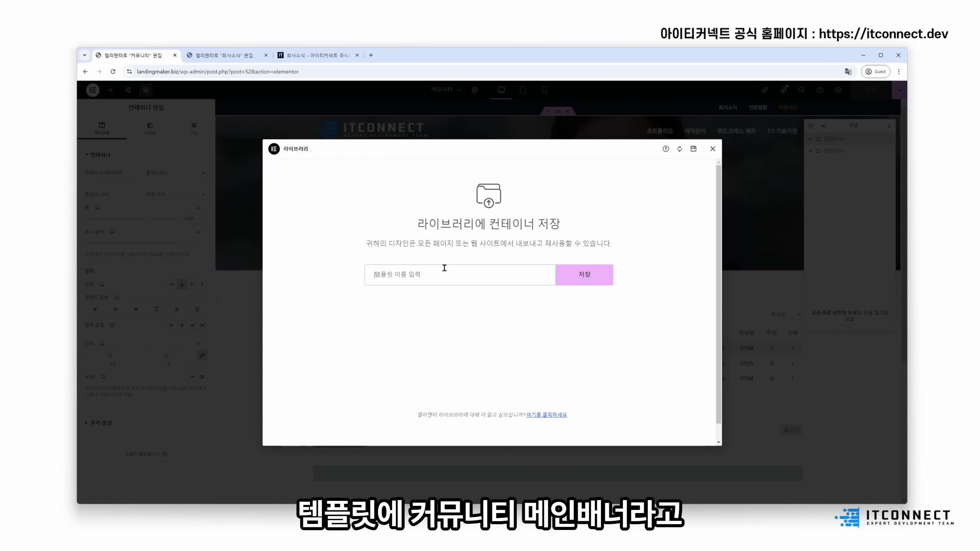
pyautogui.write('ㅋjab')
pyautogui.press('BackSpace')
pyautogui.press('BackSpace')
pyautogui.press('BackSpace')
pyautogui.press('BackSpace')
pyautogui.write('커뮤니티_메인배너')
pyautogui.click(594, 274)
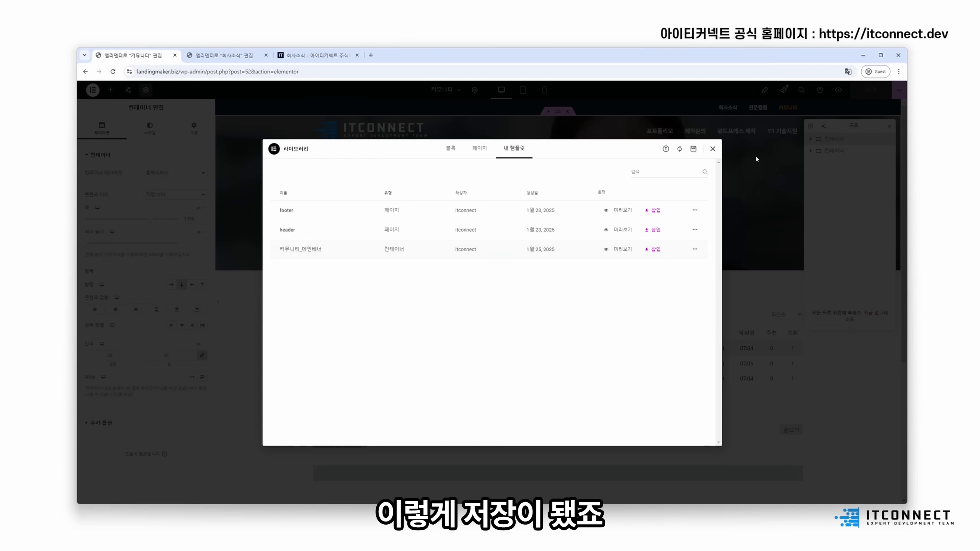
pyautogui.click(714, 151)
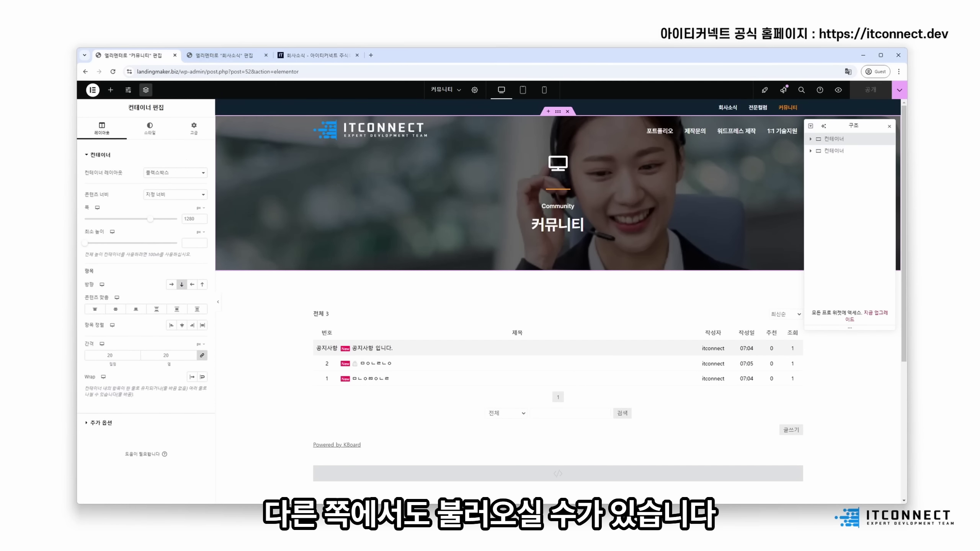
# - Reload the 회사소식 editor, insert the saved template 커뮤니티_메인배너, and delete the empty container above it
pyautogui.click(207, 57)
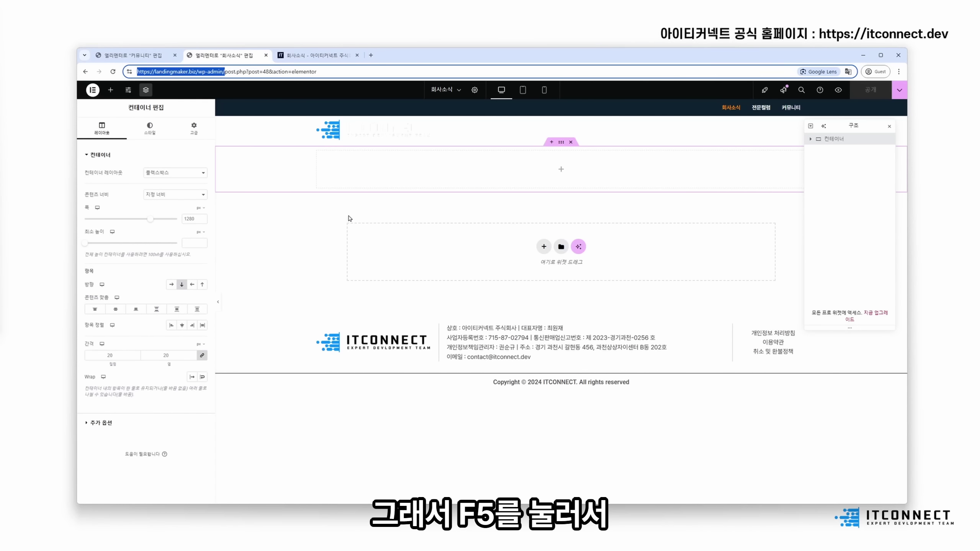
pyautogui.press('F5')
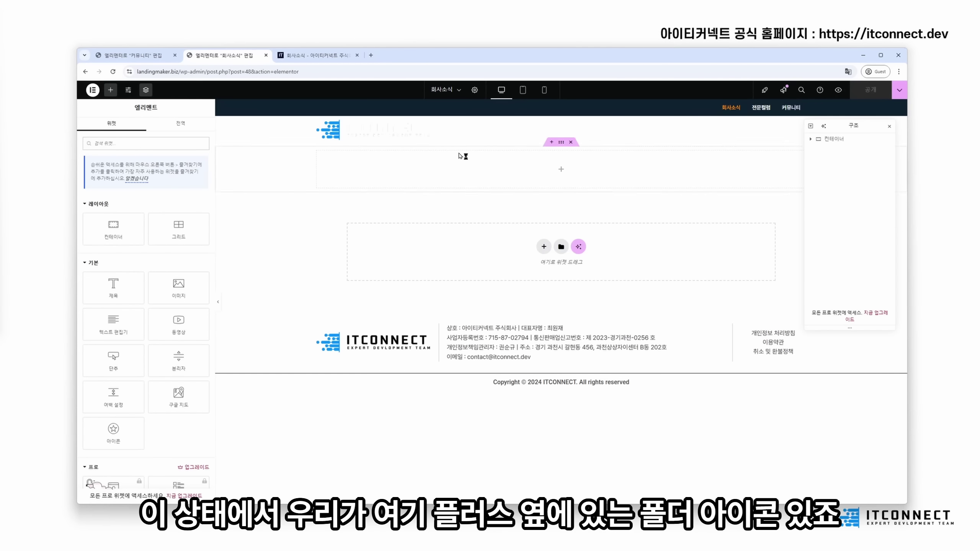
pyautogui.click(561, 248)
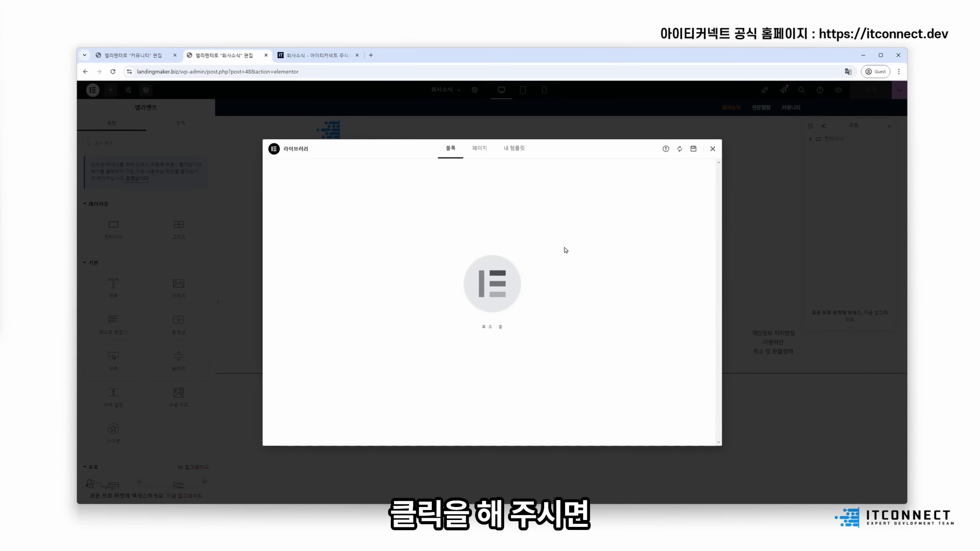
pyautogui.click(508, 150)
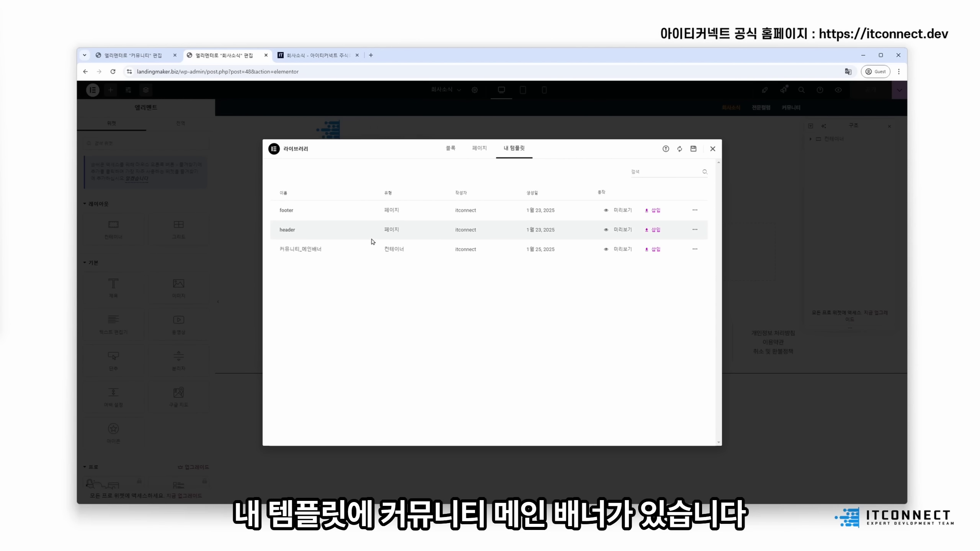
pyautogui.click(655, 249)
pyautogui.click(554, 312)
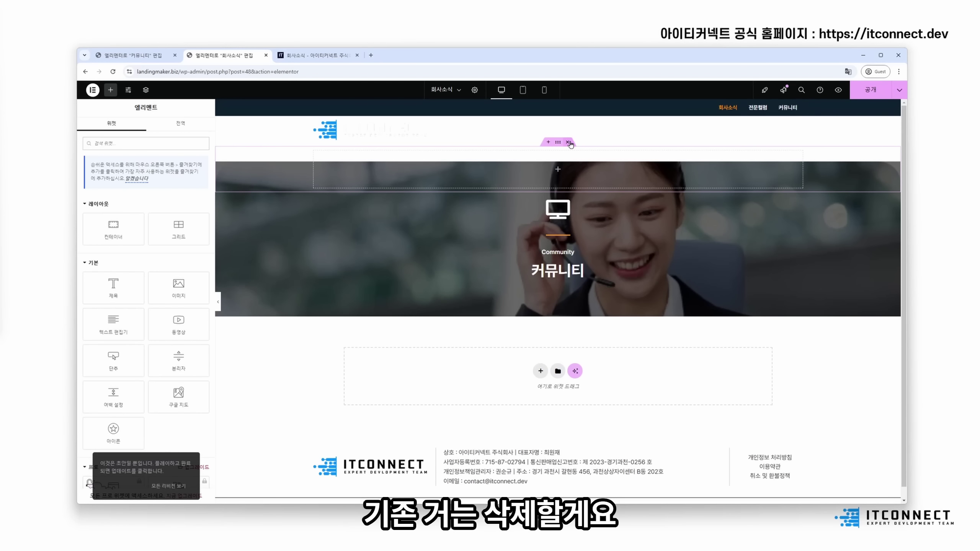
pyautogui.click(569, 143)
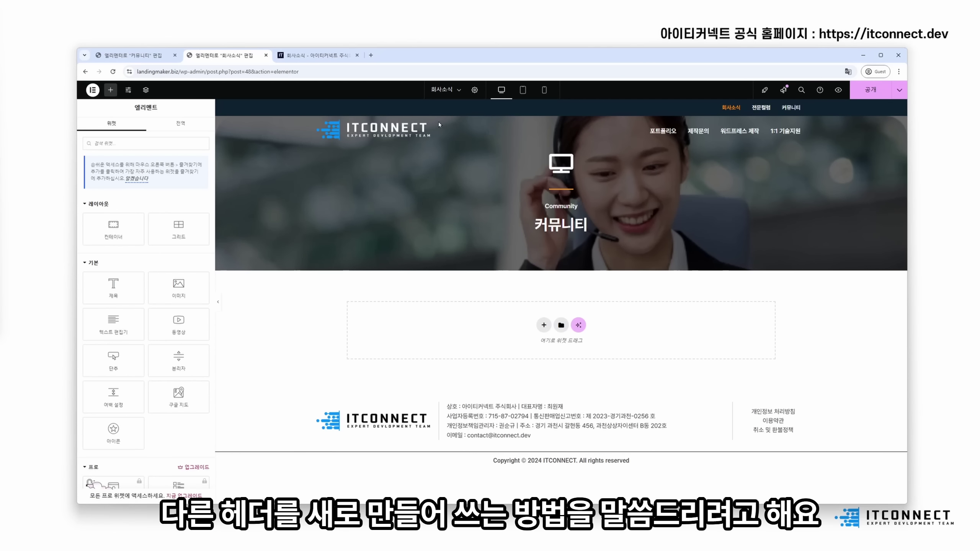
# - Set the banner container's top margin to 0 so it clears the header area, and publish the 회사소식 page
pyautogui.click(146, 90)
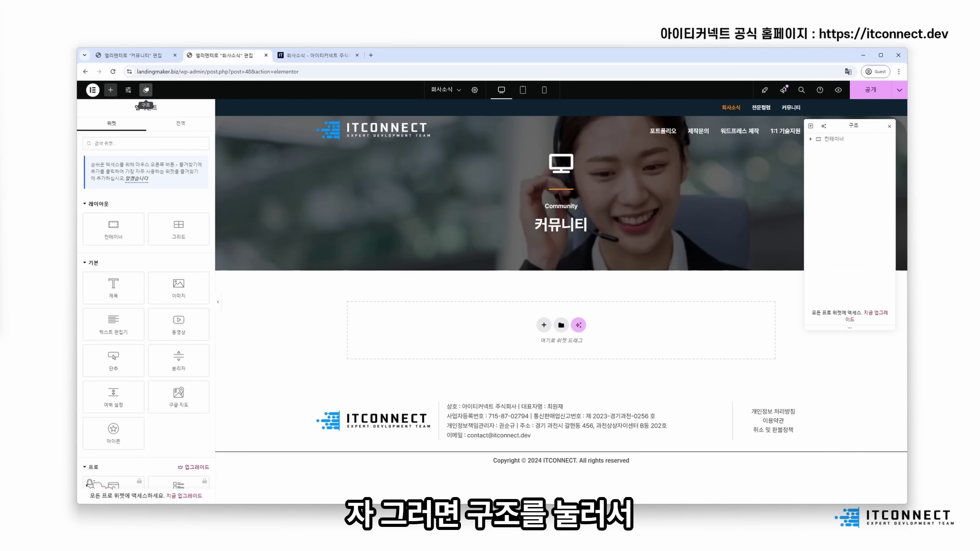
pyautogui.click(843, 141)
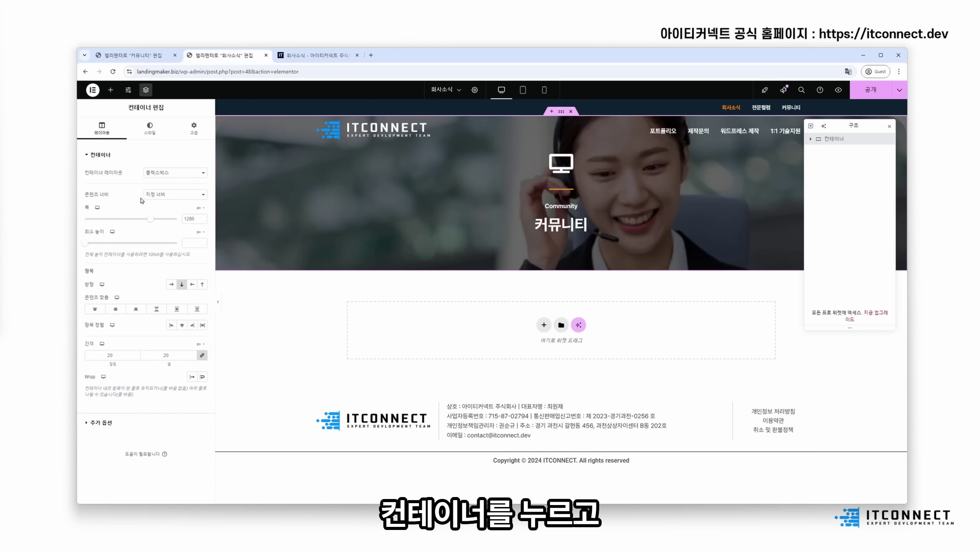
pyautogui.click(194, 128)
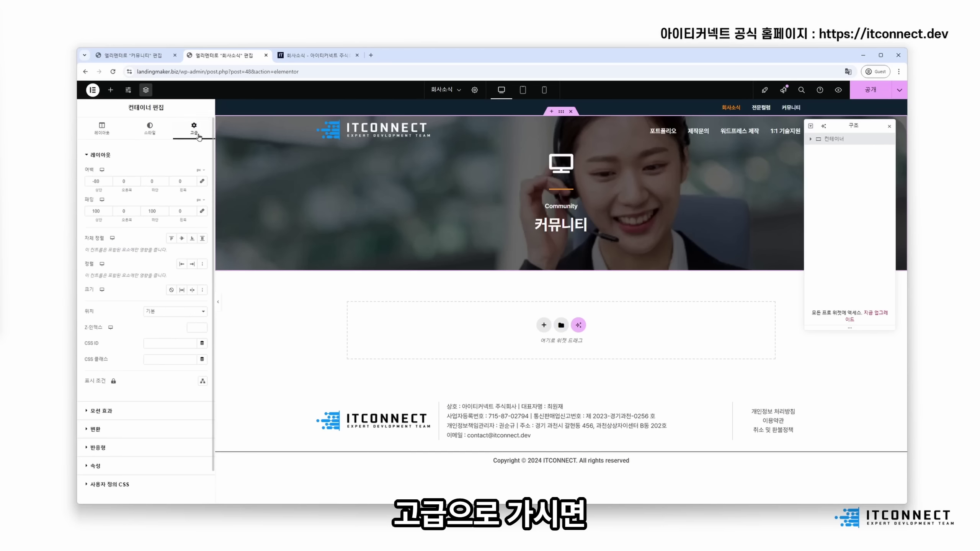
pyautogui.doubleClick(101, 182)
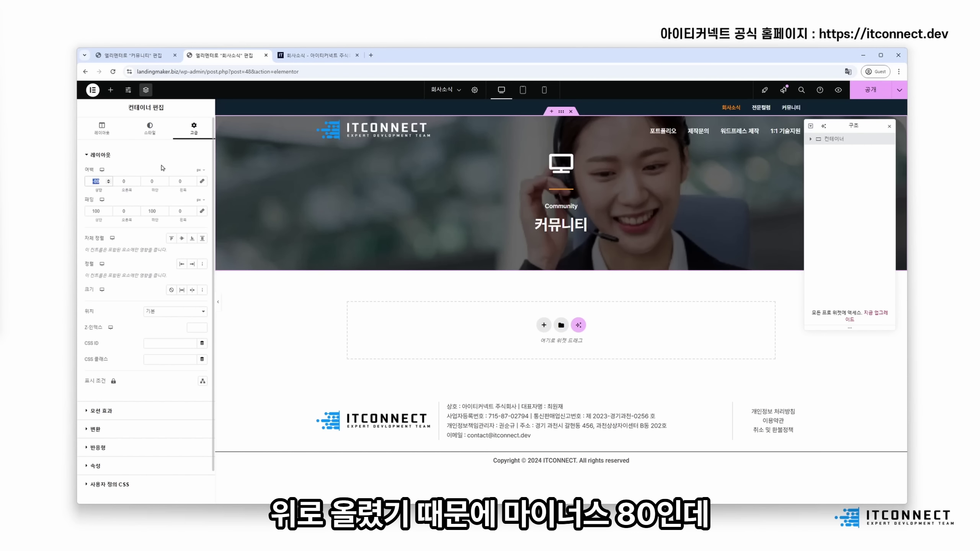
pyautogui.write('0')
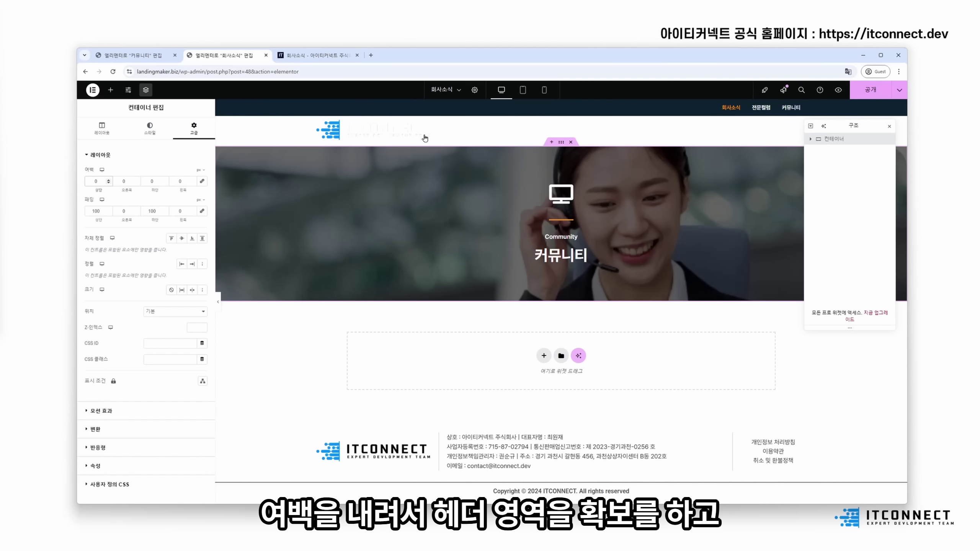
pyautogui.click(890, 127)
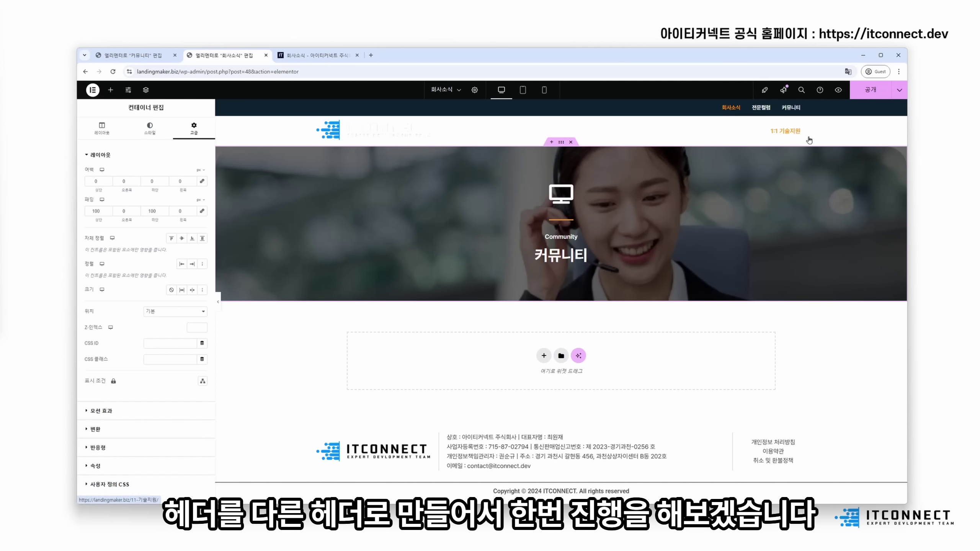
pyautogui.click(871, 90)
# - Open the WordPress admin in a new first browser tab and go to UAE's Header & Footer Builder
pyautogui.moveTo(207, 71); pyautogui.dragTo(130, 70)
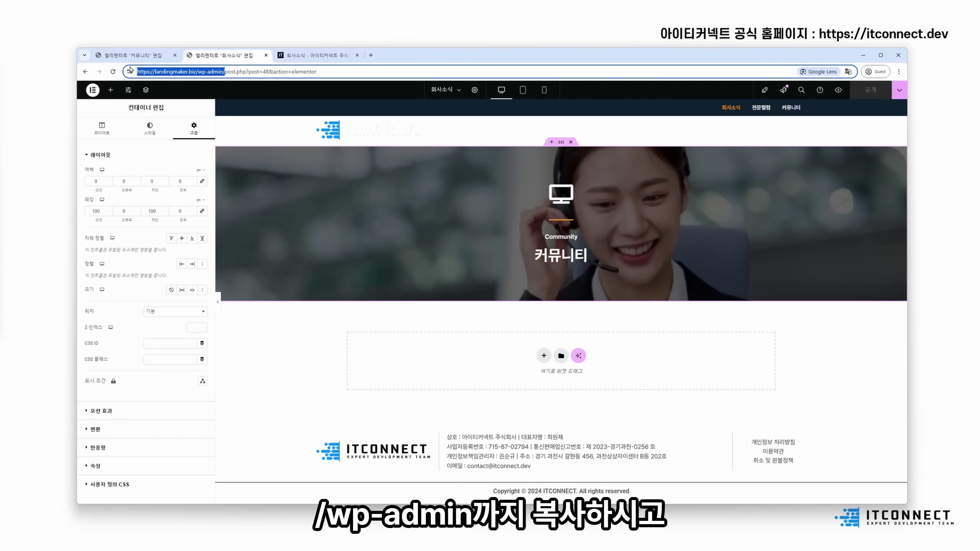
pyautogui.hotkey('ctrl', 'c')
pyautogui.click(371, 55)
pyautogui.hotkey('ctrl', 'v')
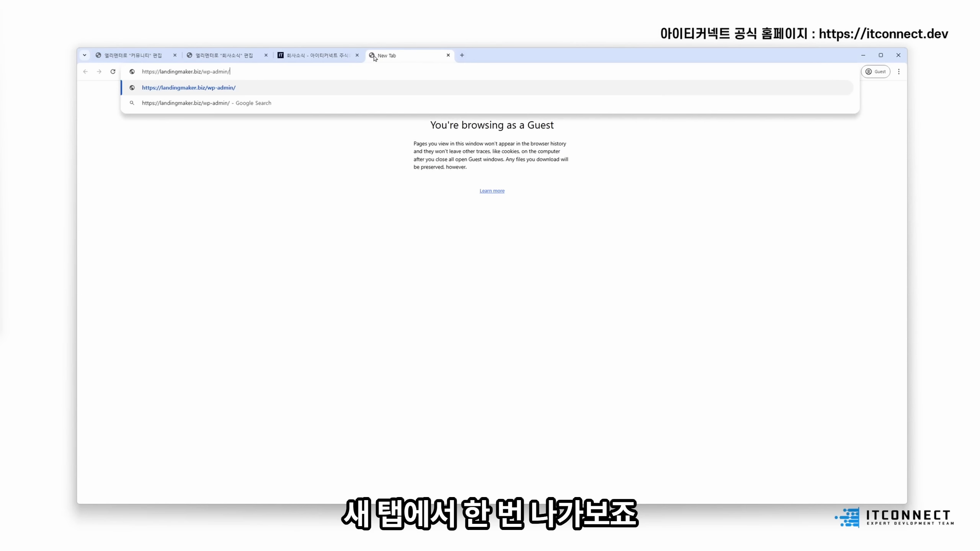
pyautogui.press('Return')
pyautogui.moveTo(373, 57); pyautogui.dragTo(197, 71)
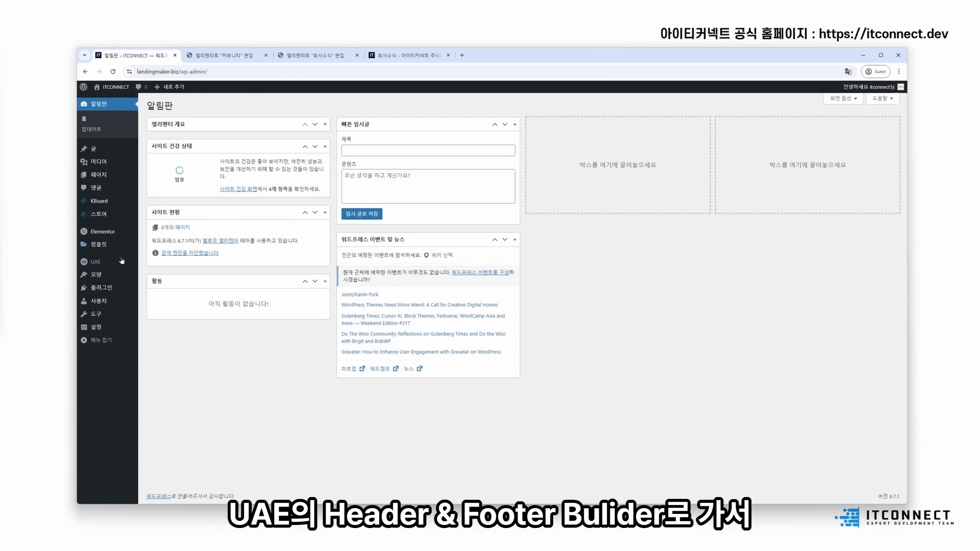
pyautogui.moveTo(127, 262)
pyautogui.click(179, 276)
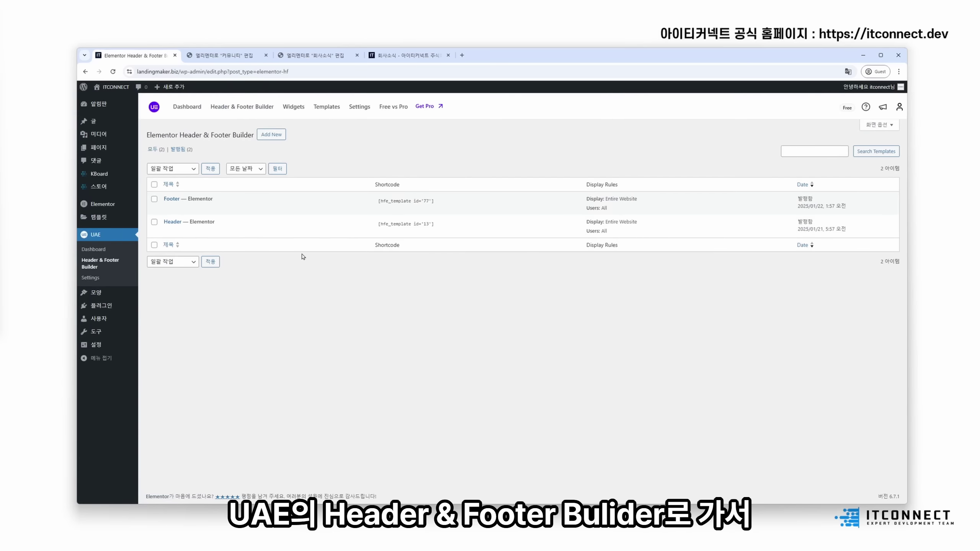
# - Add a new header and footer template titled Header_2 and set its template type to Header
pyautogui.click(271, 135)
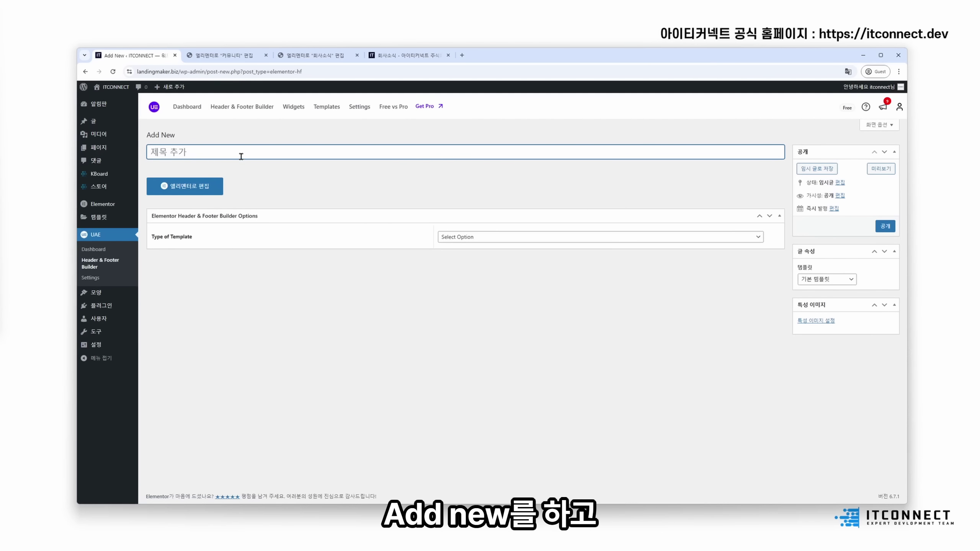
pyautogui.write('Header_se')
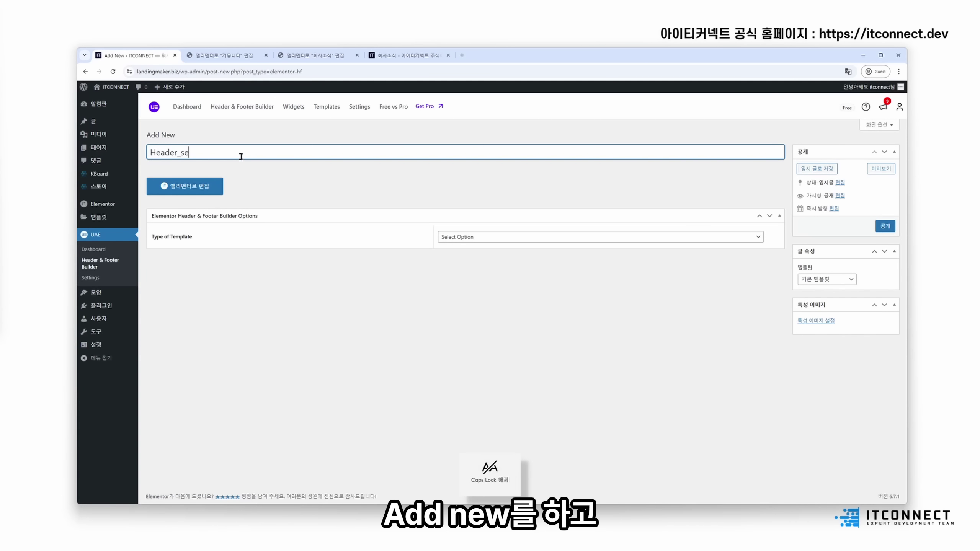
pyautogui.press('BackSpace')
pyautogui.press('BackSpace')
pyautogui.write('2')
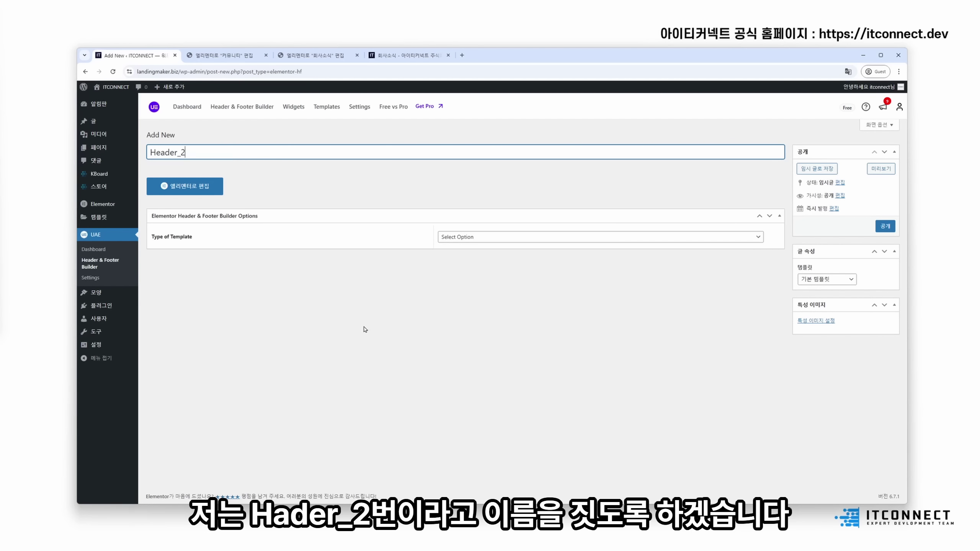
pyautogui.click(365, 330)
pyautogui.click(484, 237)
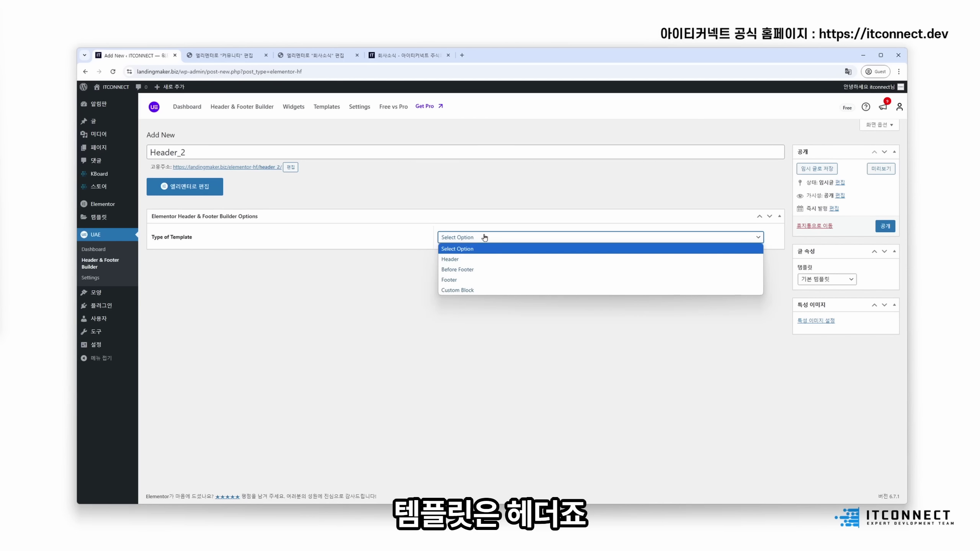
pyautogui.click(473, 259)
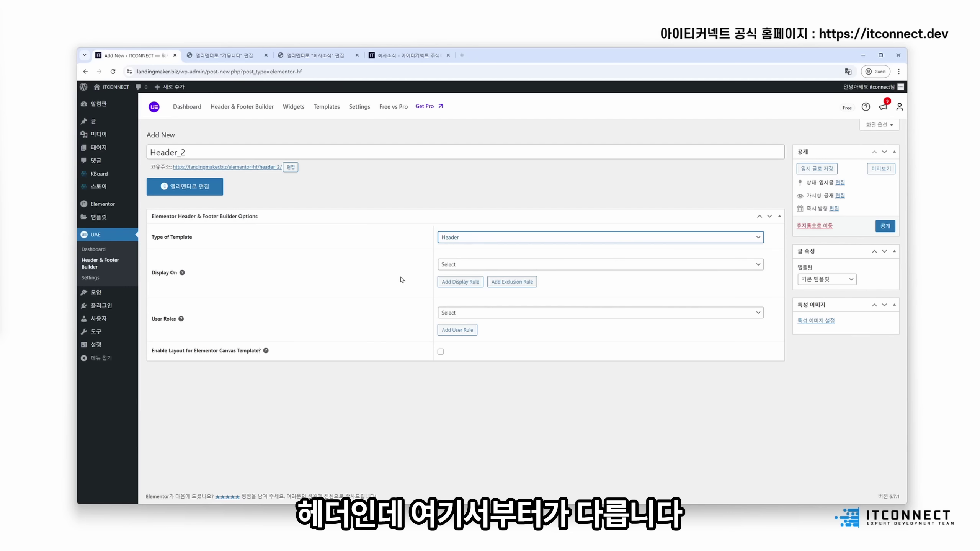
# - Set the Header_2 display rule to Specific Pages / Posts / Taxonomies and choose the 회사소식 page
pyautogui.click(495, 267)
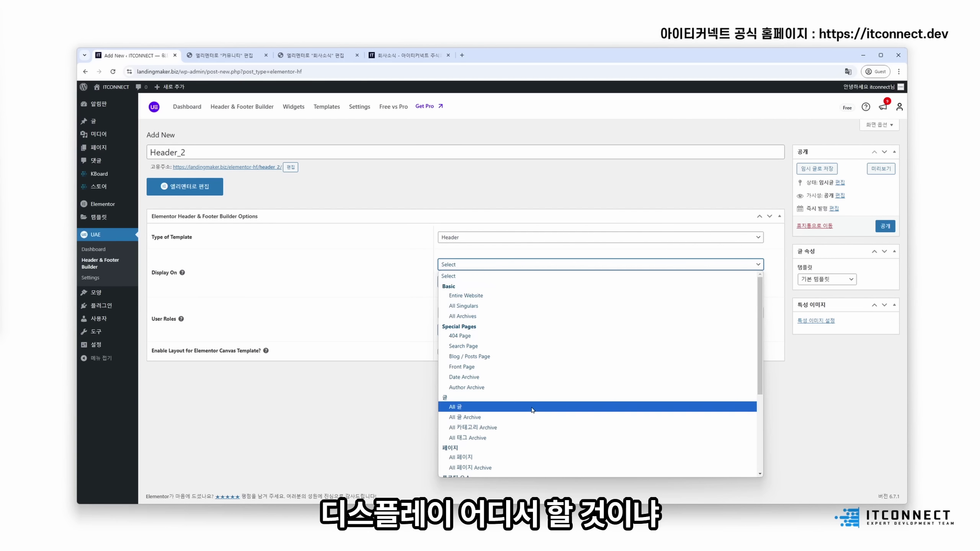
pyautogui.scroll(-3, 527, 405)
pyautogui.scroll(3, 532, 407)
pyautogui.scroll(-3, 529, 409)
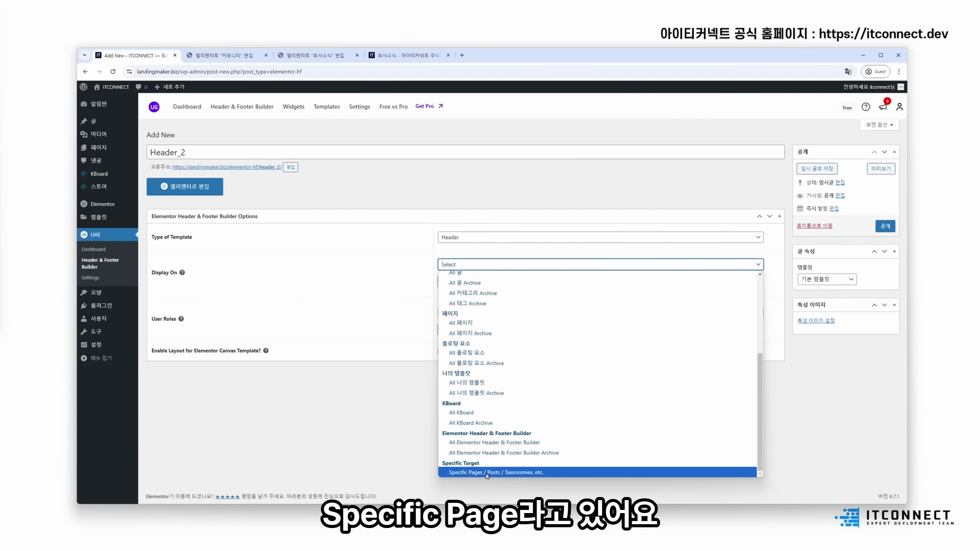
pyautogui.click(487, 472)
pyautogui.click(473, 281)
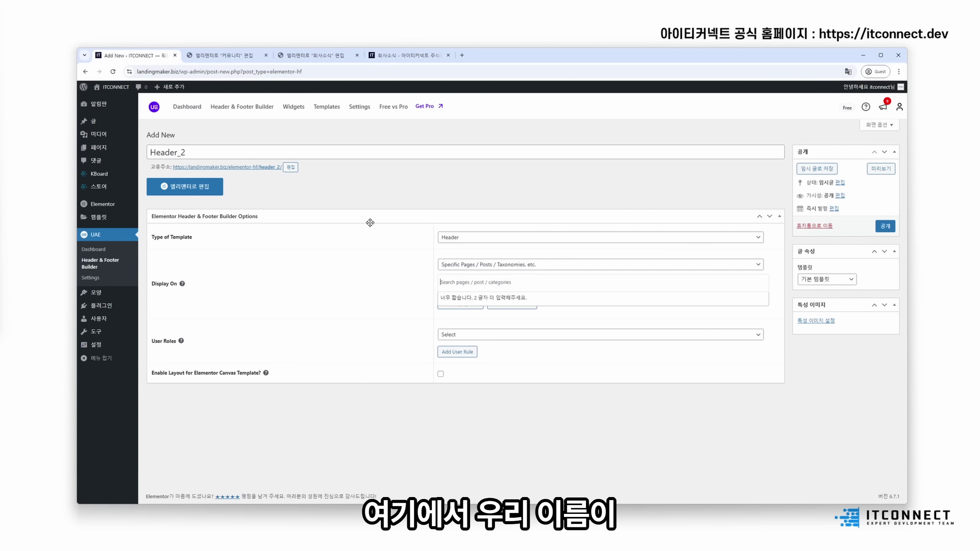
pyautogui.write('회사소')
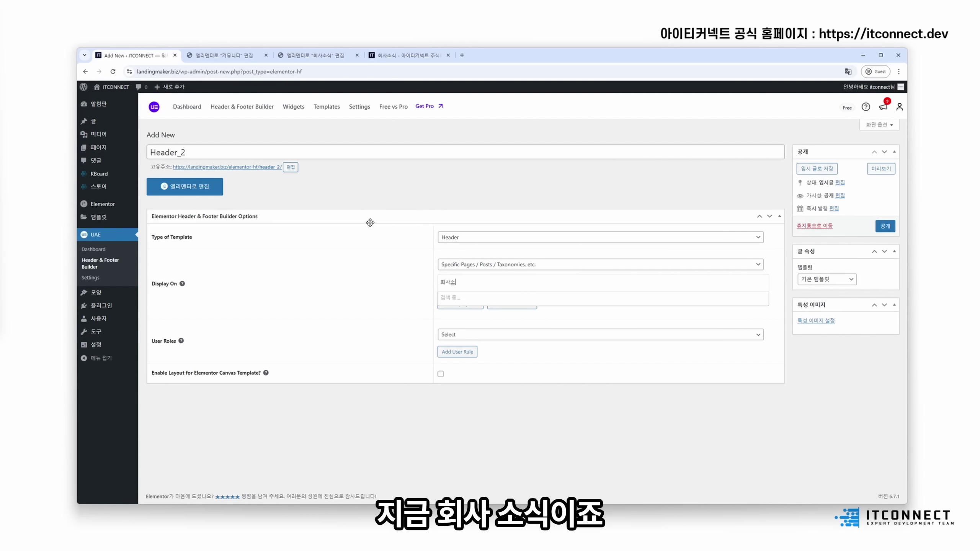
pyautogui.write('식')
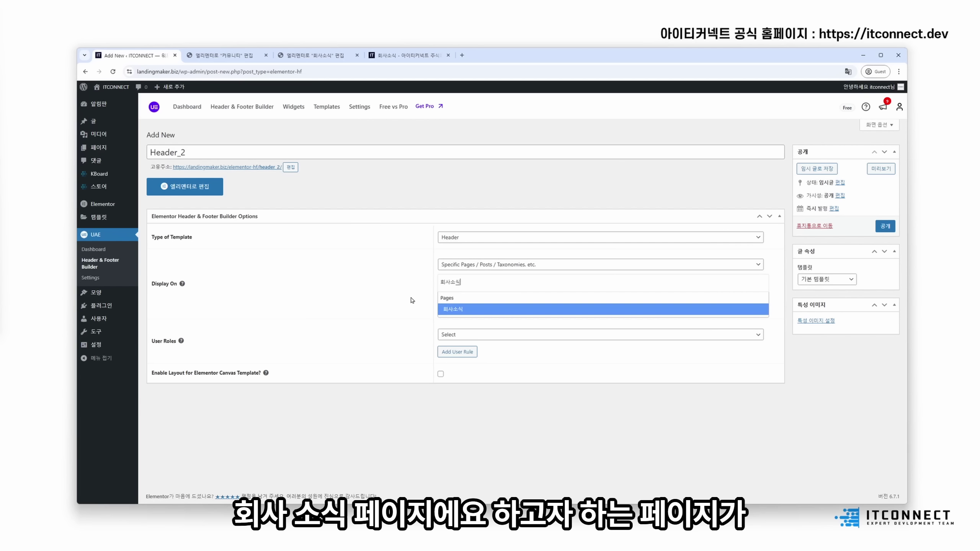
pyautogui.click(461, 309)
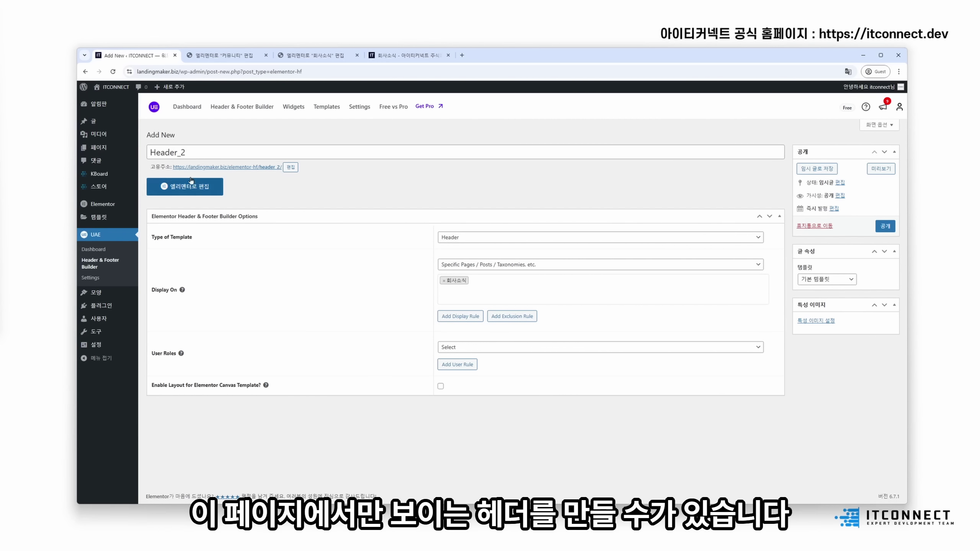
# - Set the user role to All, publish Header_2, and open it in the Elementor editor
pyautogui.click(475, 348)
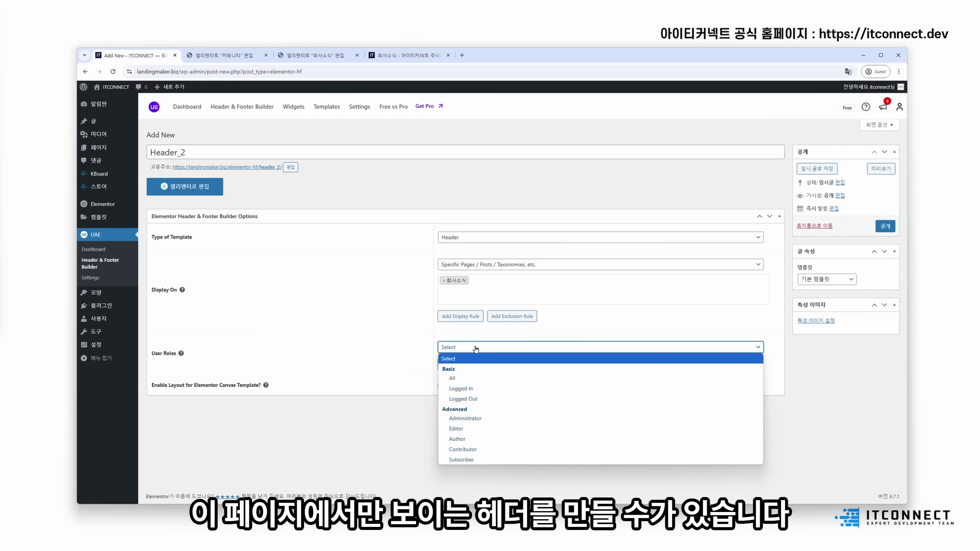
pyautogui.click(452, 378)
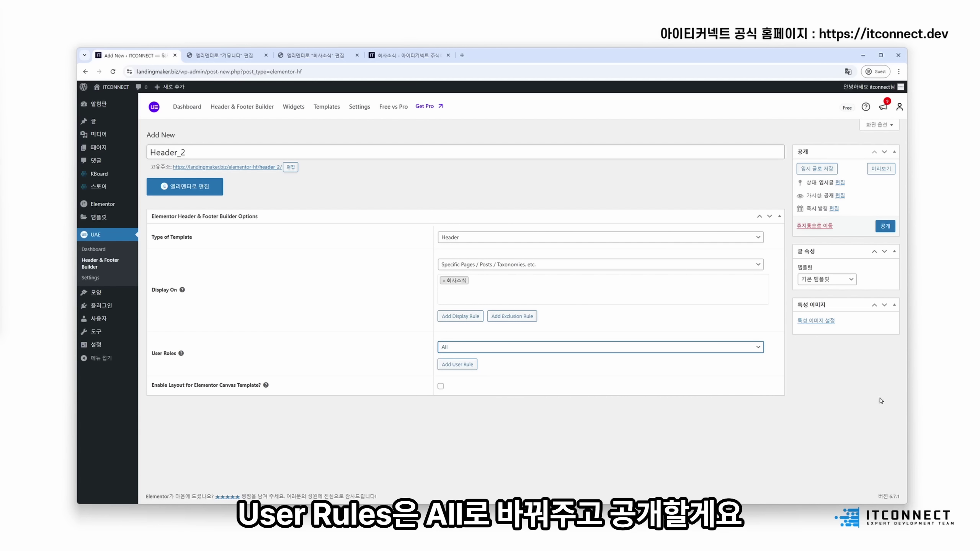
pyautogui.click(884, 227)
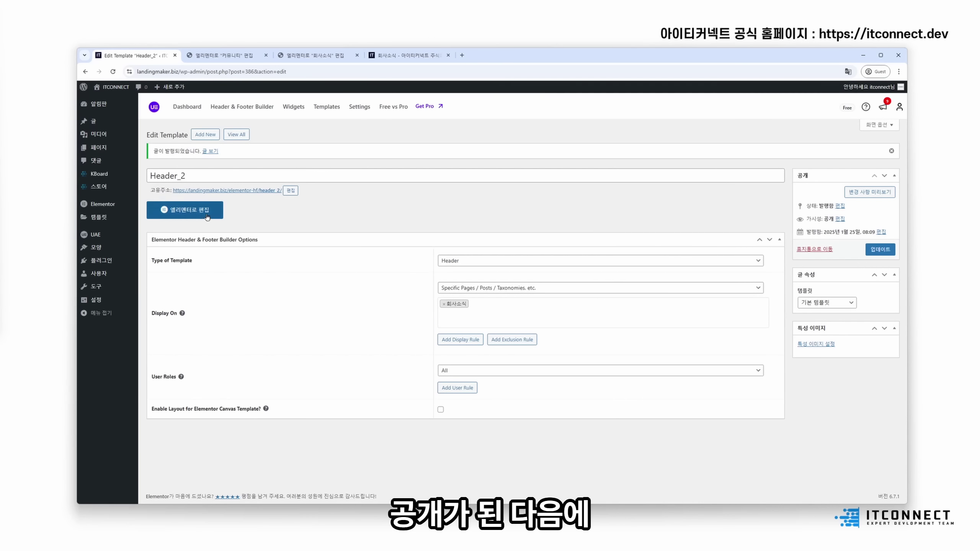
pyautogui.click(207, 217)
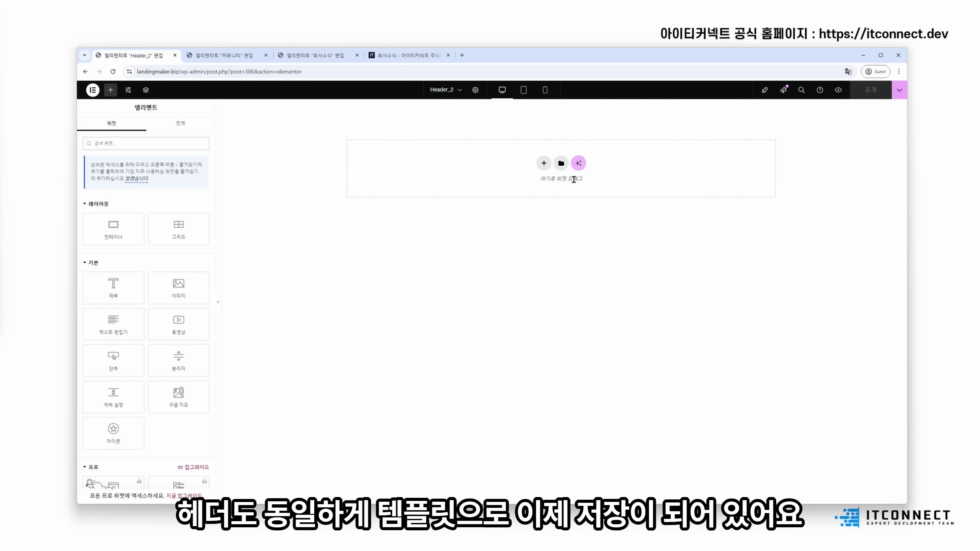
pyautogui.click(563, 166)
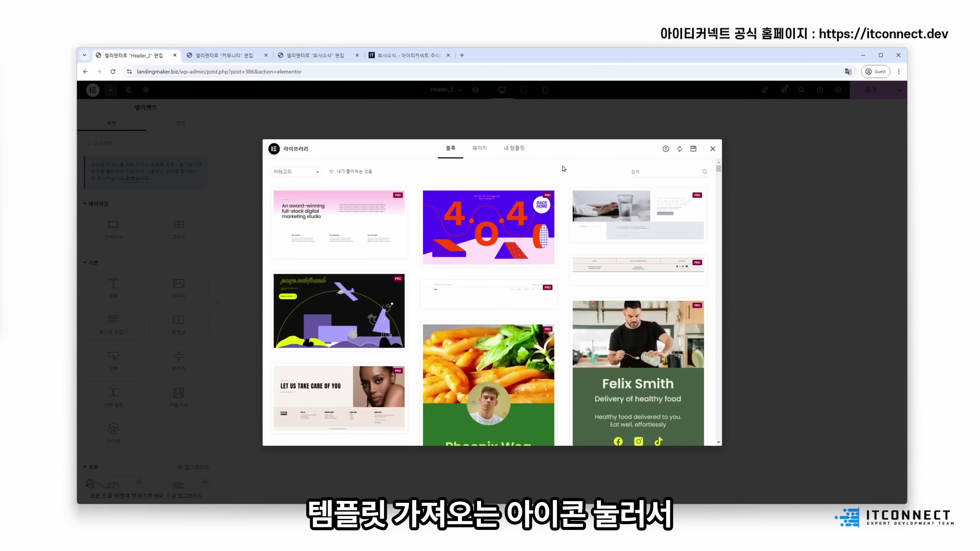
pyautogui.click(512, 149)
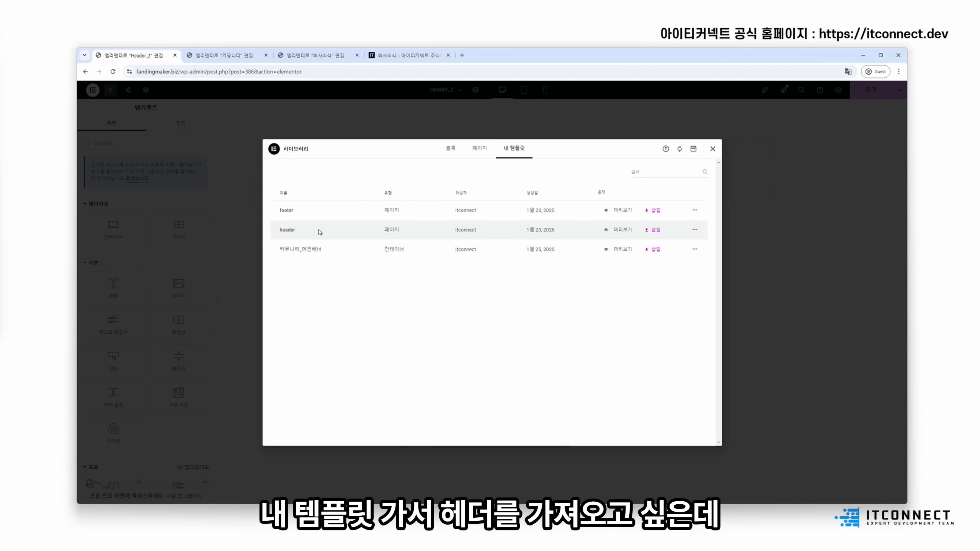
pyautogui.click(713, 150)
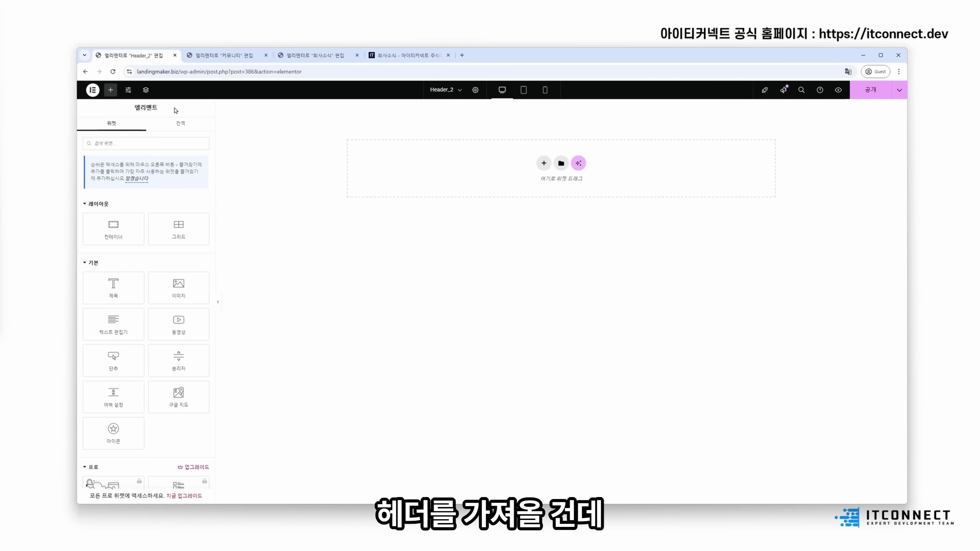
# - Open the WordPress admin in a new first browser tab and open the existing Header template in the Elementor editor
pyautogui.moveTo(138, 72); pyautogui.dragTo(224, 71)
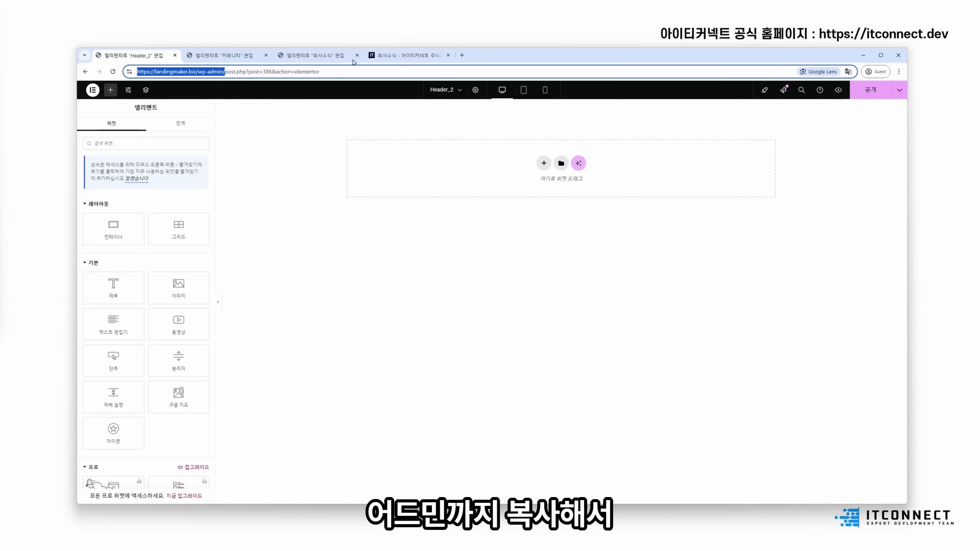
pyautogui.hotkey('ctrl', 'c')
pyautogui.click(461, 55)
pyautogui.hotkey('ctrl', 'v')
pyautogui.press('Return')
pyautogui.moveTo(498, 55); pyautogui.dragTo(122, 62)
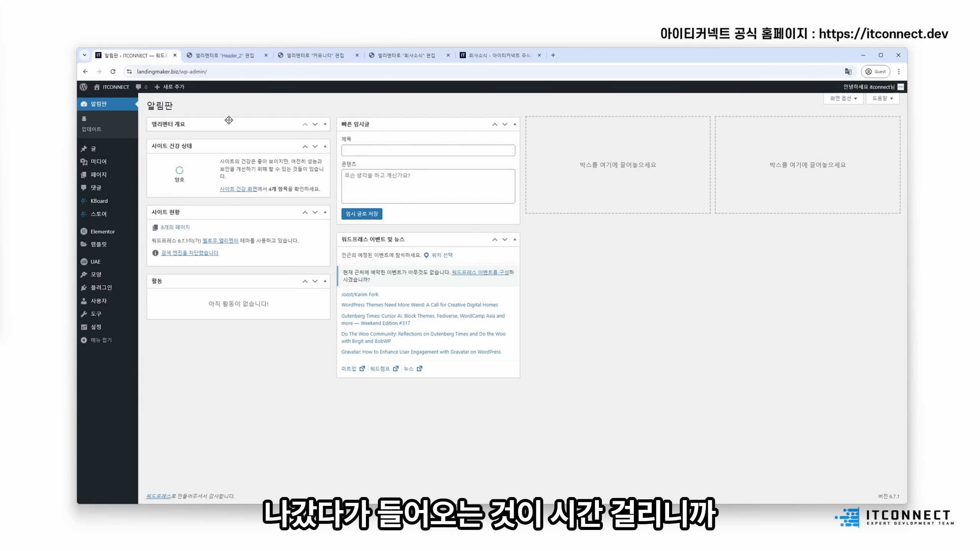
pyautogui.moveTo(105, 266)
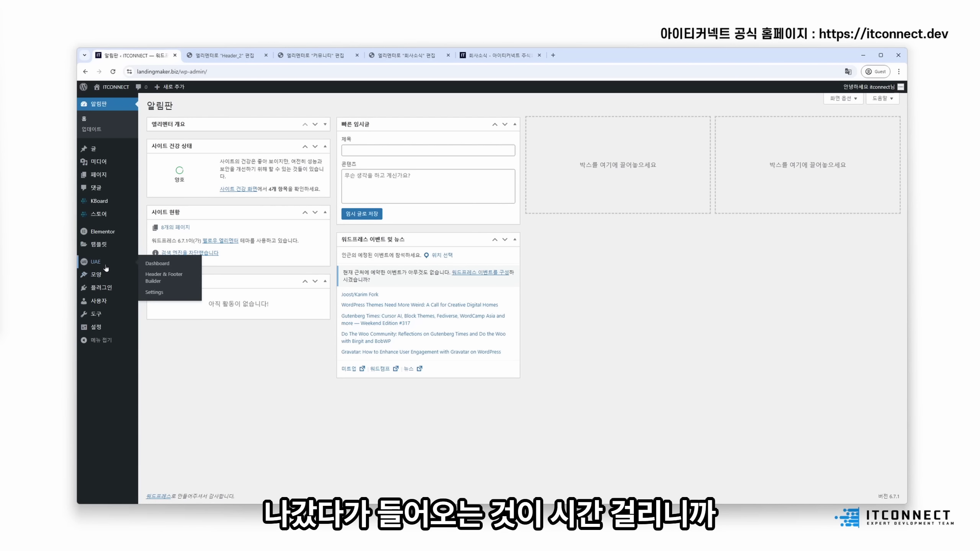
pyautogui.click(158, 277)
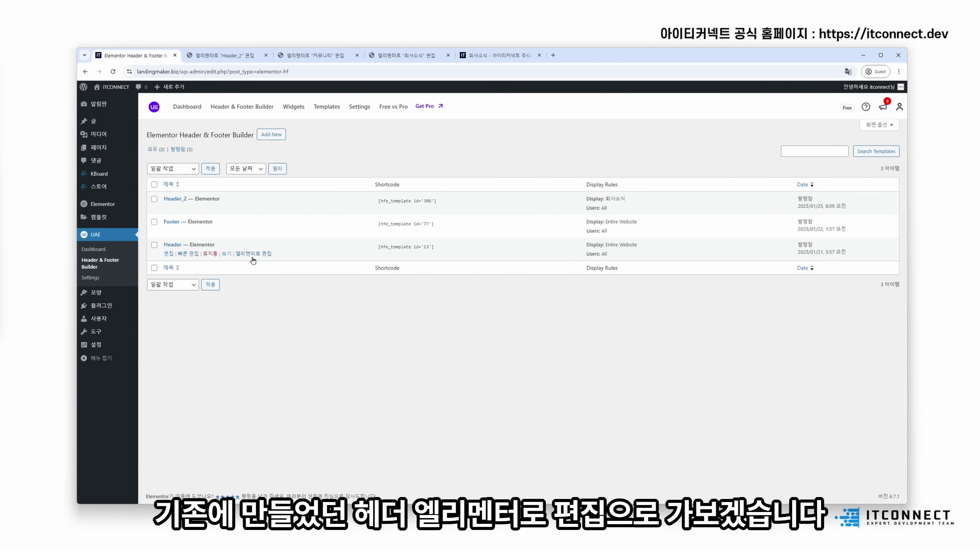
pyautogui.click(255, 255)
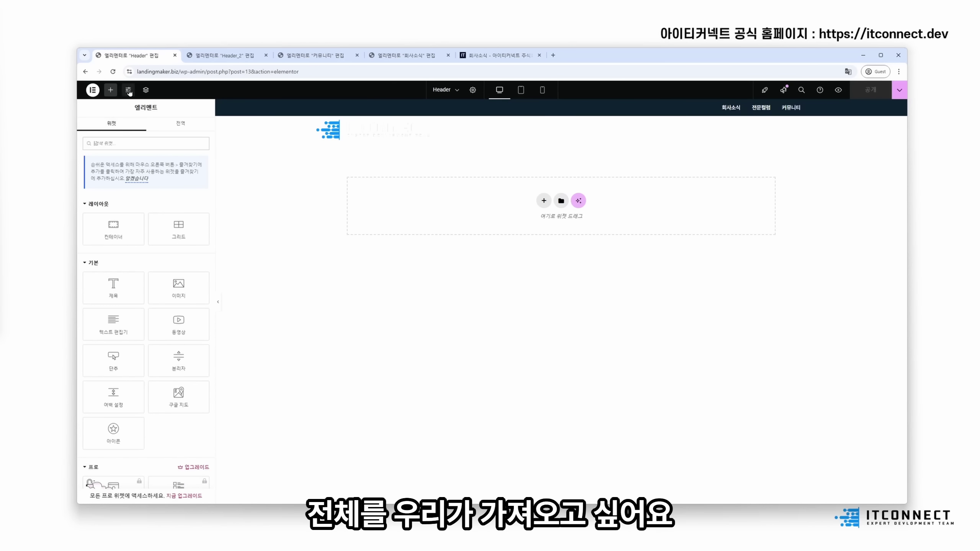
# - Show the page structure and inspect the header's top-level containers
pyautogui.click(145, 89)
pyautogui.click(847, 150)
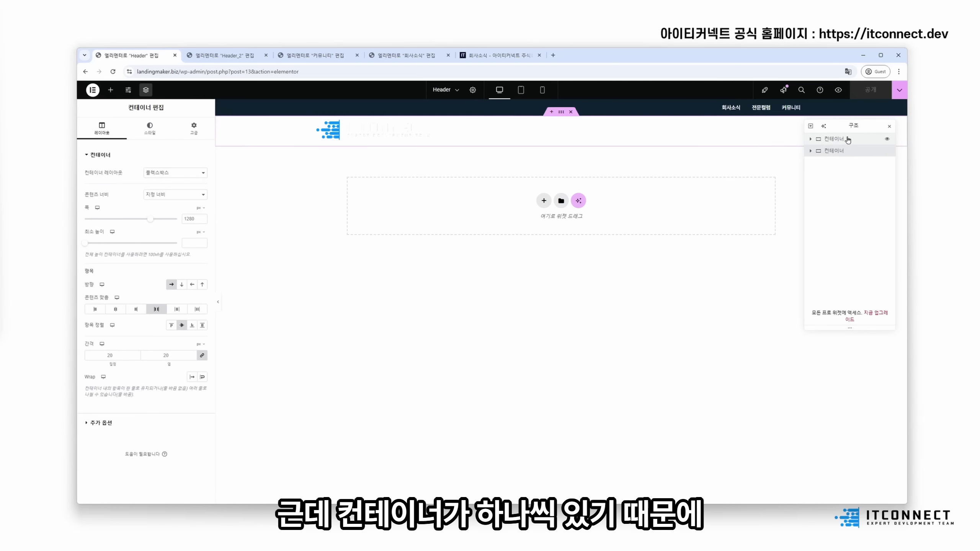
pyautogui.click(846, 151)
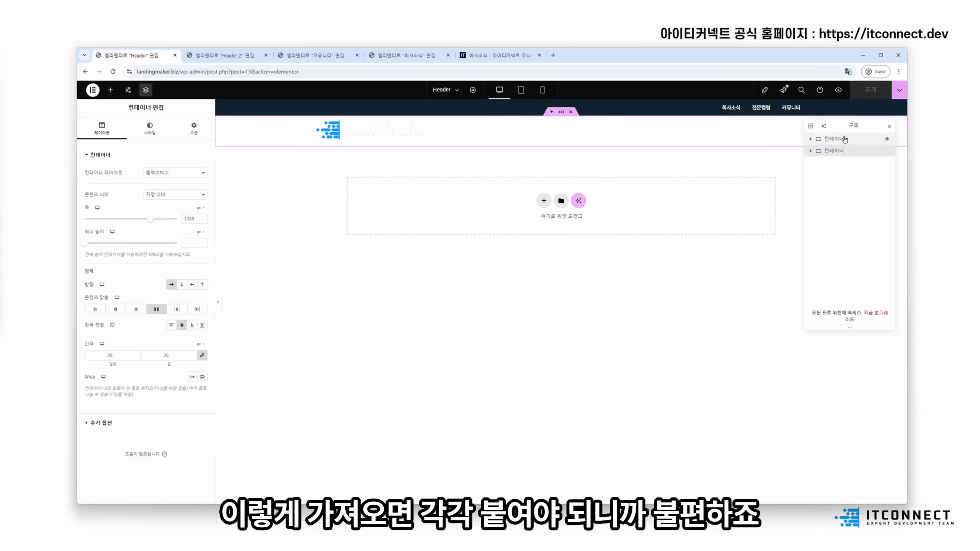
pyautogui.click(703, 272)
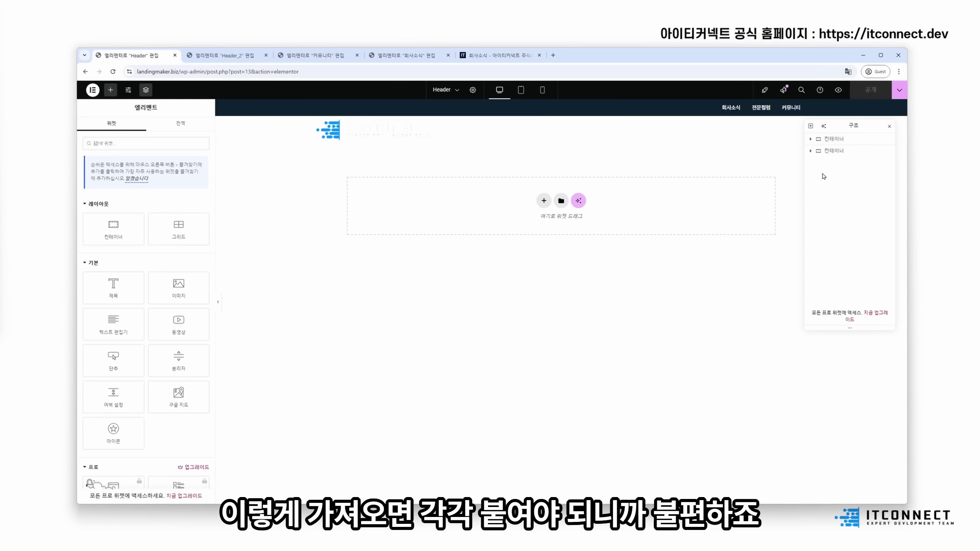
# - Save the entire Header layout to the library as a template named 헤더
pyautogui.click(901, 90)
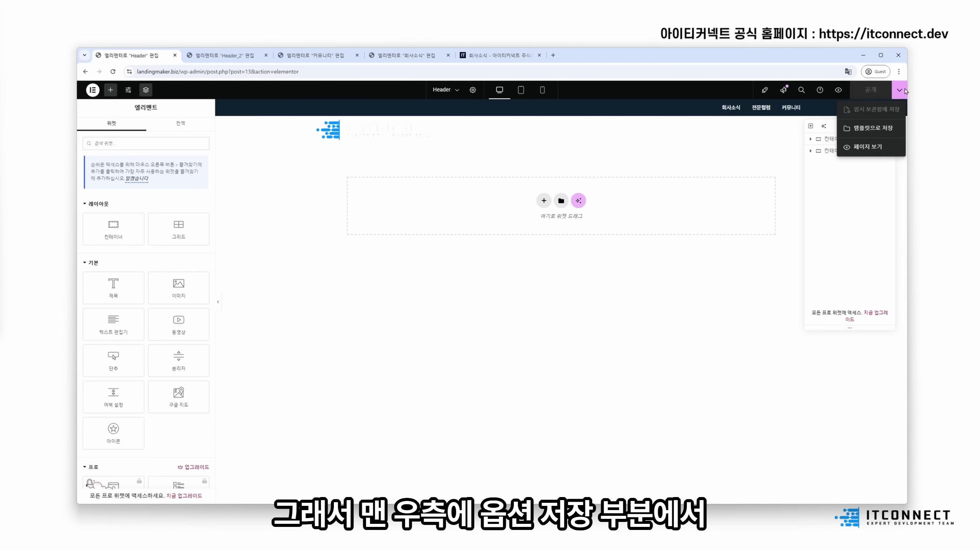
pyautogui.click(883, 129)
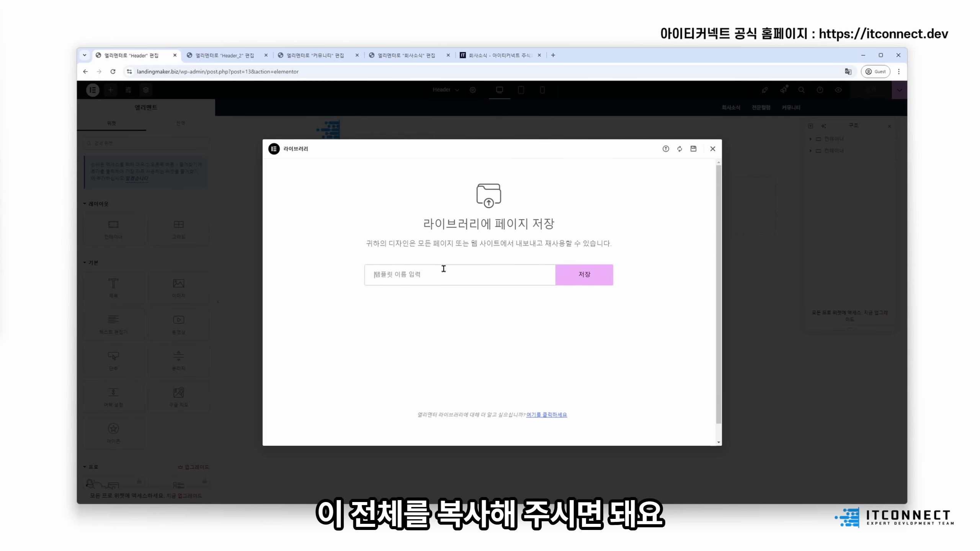
pyautogui.write('헬')
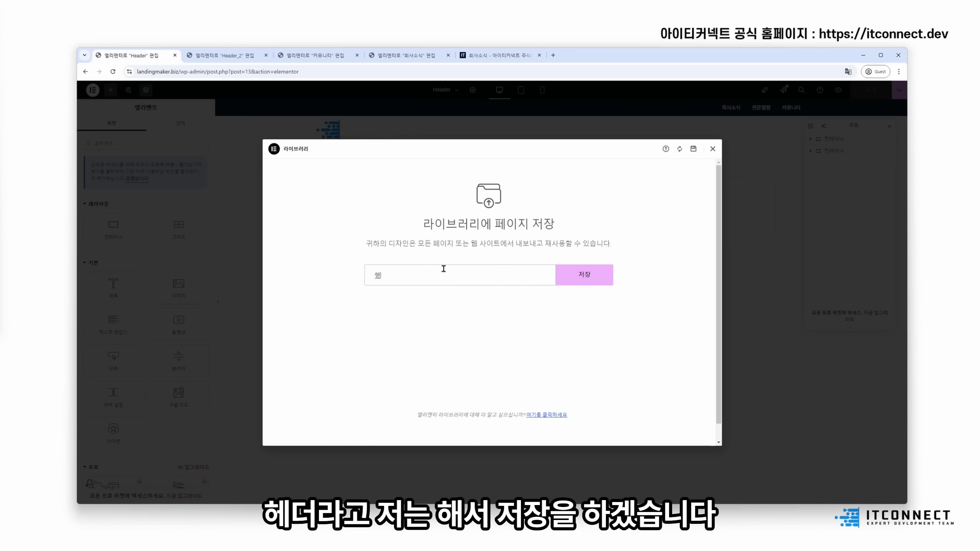
pyautogui.click(576, 277)
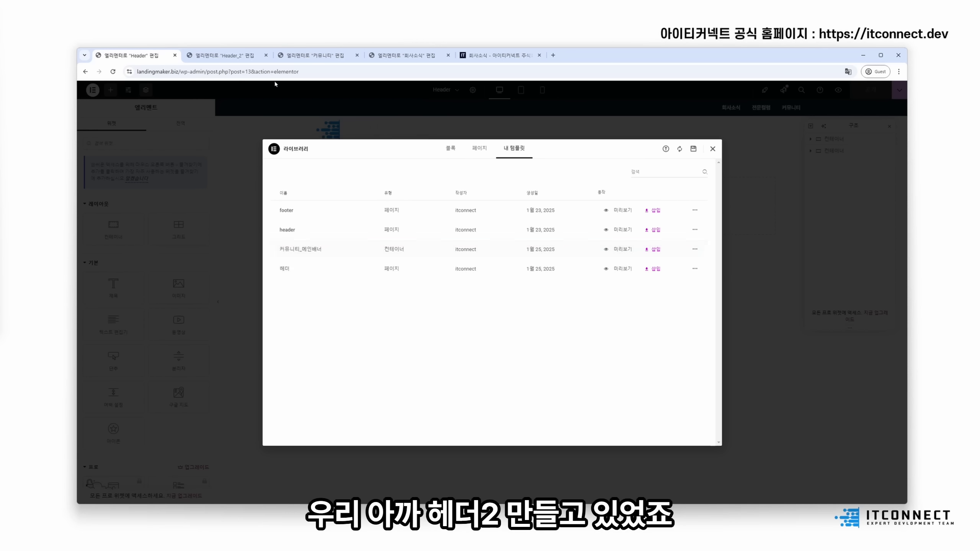
# - Reload the Header_2 editor and insert the saved page template 헤더 from the library
pyautogui.click(228, 55)
pyautogui.press('F5')
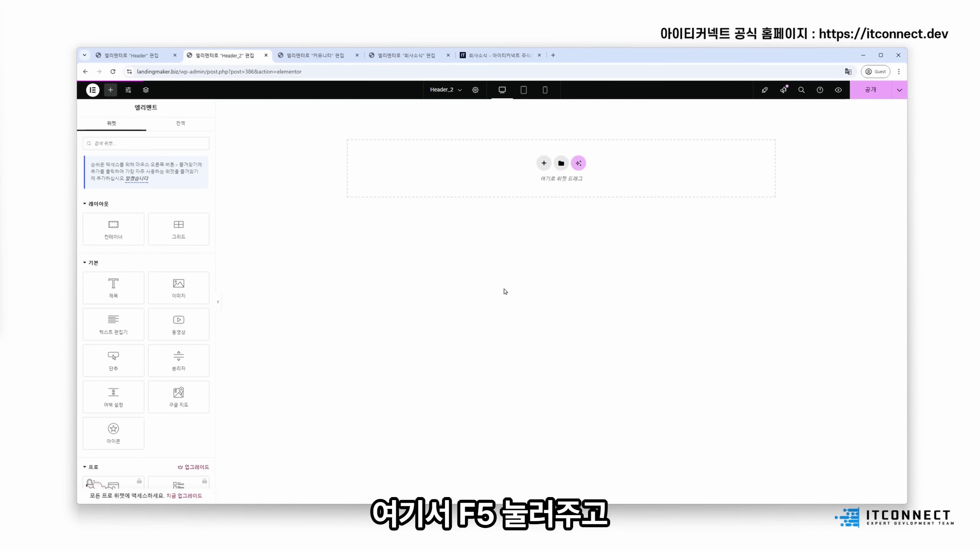
pyautogui.press('Return')
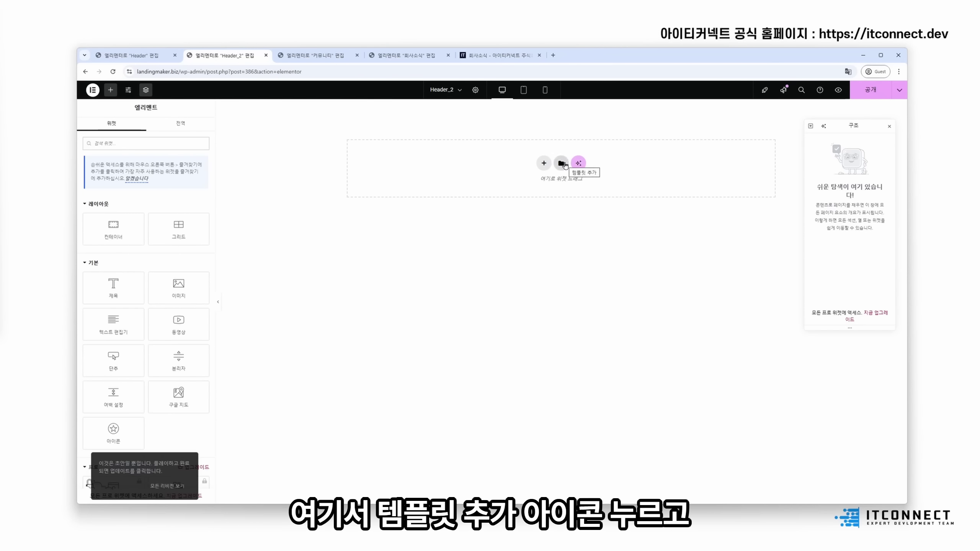
pyautogui.click(562, 163)
pyautogui.click(515, 151)
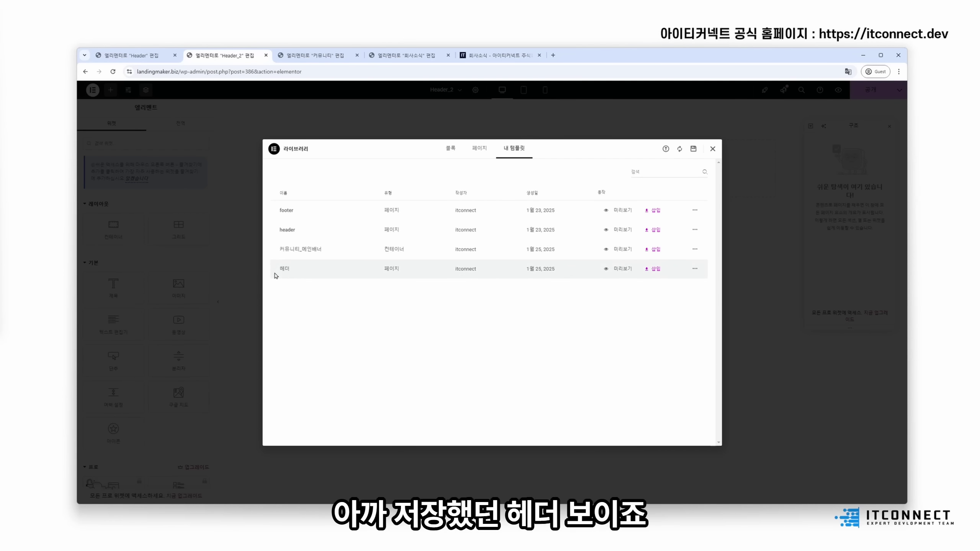
pyautogui.click(653, 269)
pyautogui.click(548, 309)
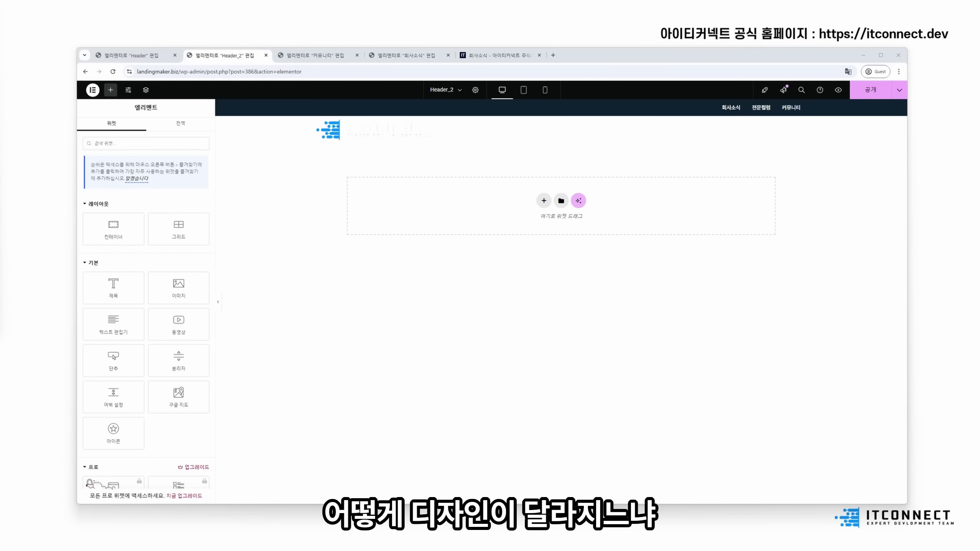
# - Check the header colors on the reference 회사소식 page, and copy the upper header container's dark blue background to the logo and menu container in Header_2
pyautogui.click(498, 55)
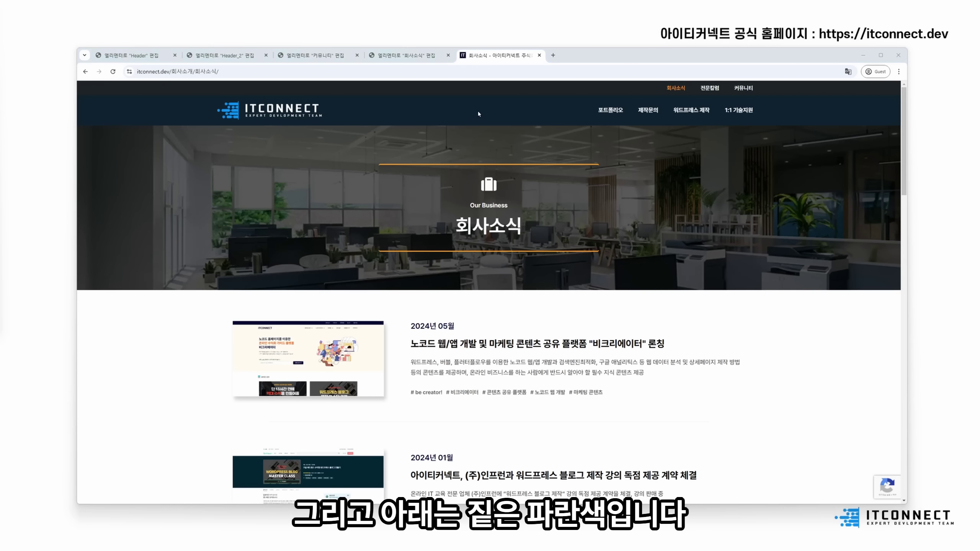
pyautogui.click(223, 56)
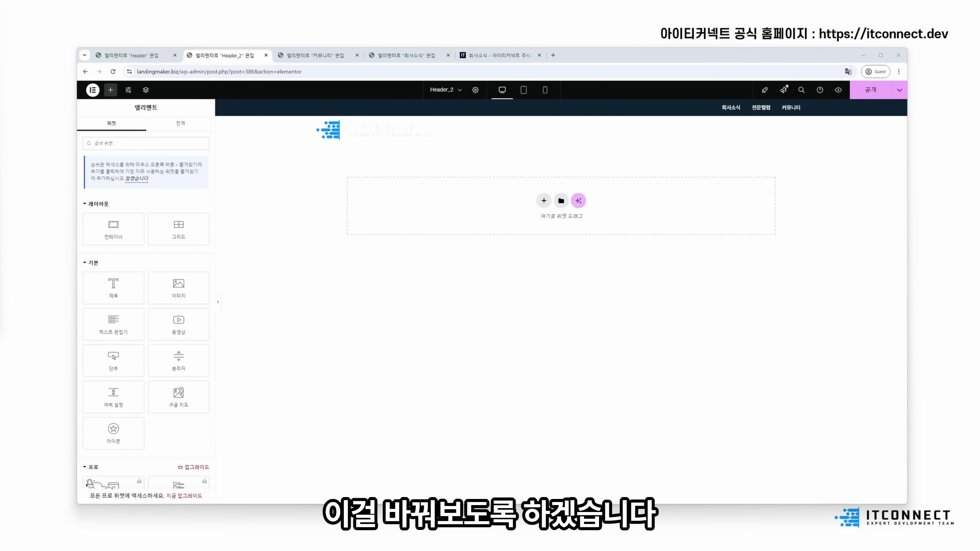
pyautogui.click(250, 113)
pyautogui.click(150, 127)
pyautogui.click(202, 205)
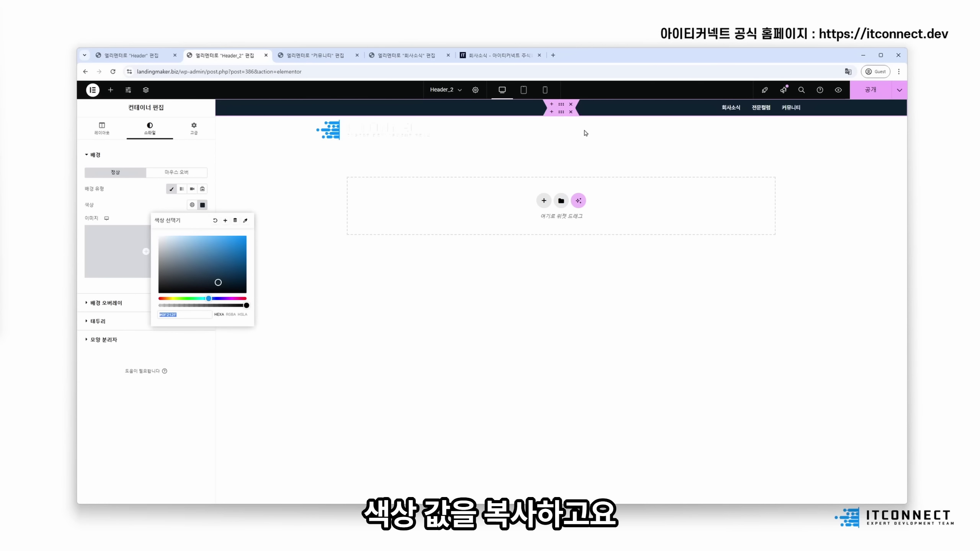
pyautogui.click(564, 120)
pyautogui.click(150, 127)
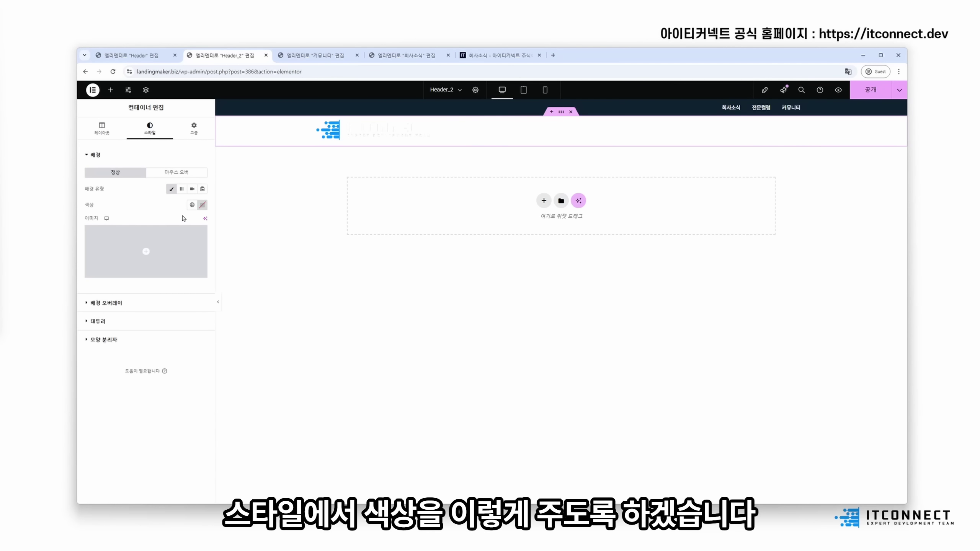
pyautogui.click(202, 206)
pyautogui.click(363, 384)
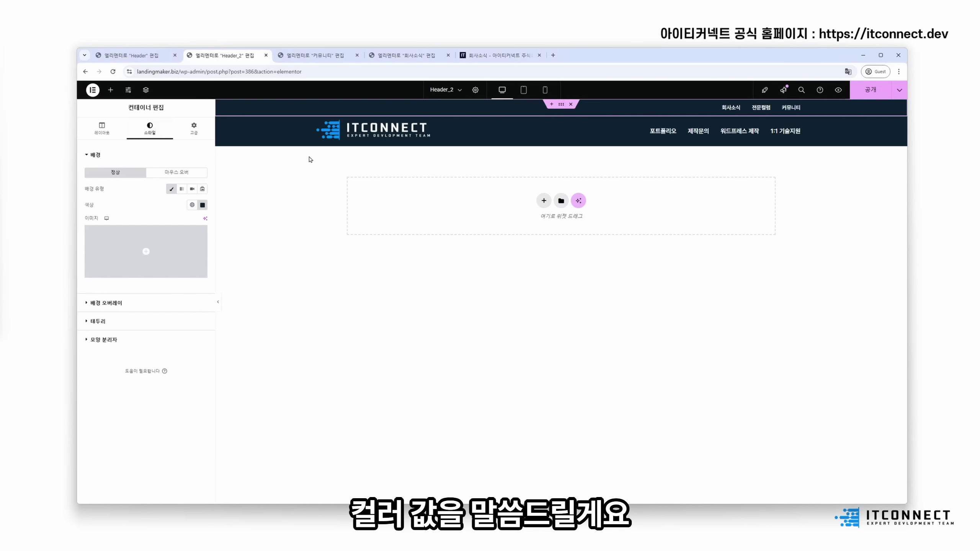
# - Set the upper header container's background color to #1D2327 and publish Header_2
pyautogui.click(561, 109)
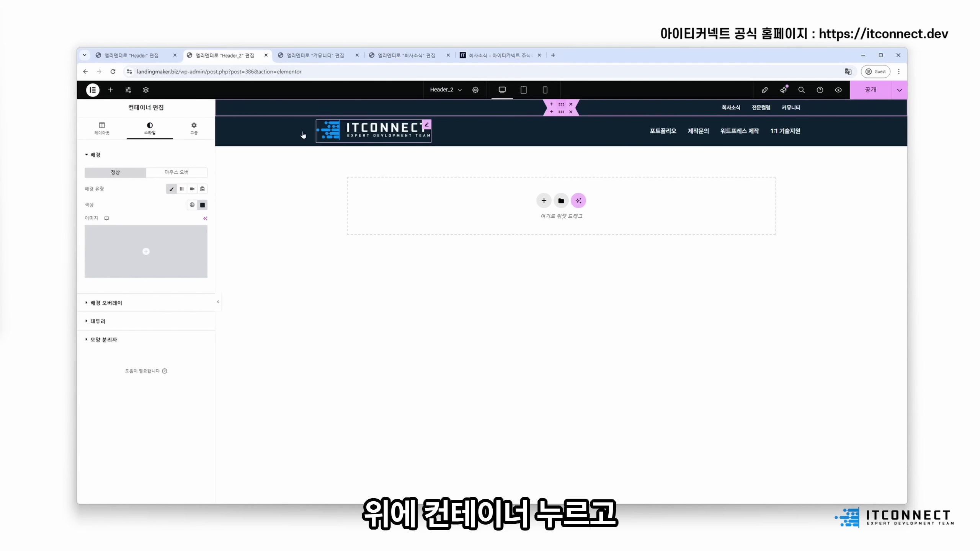
pyautogui.click(149, 127)
pyautogui.click(203, 205)
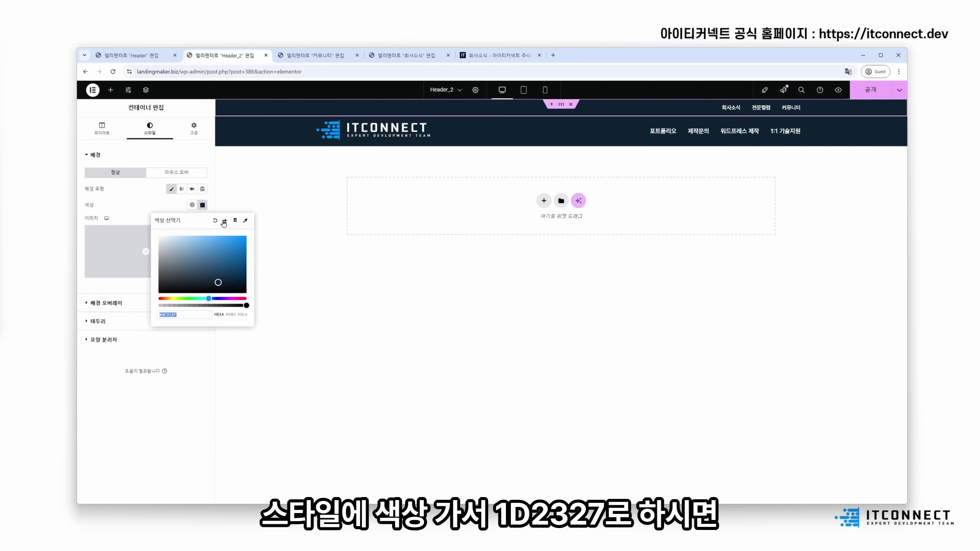
pyautogui.hotkey('ctrl', 'v')
pyautogui.click(870, 89)
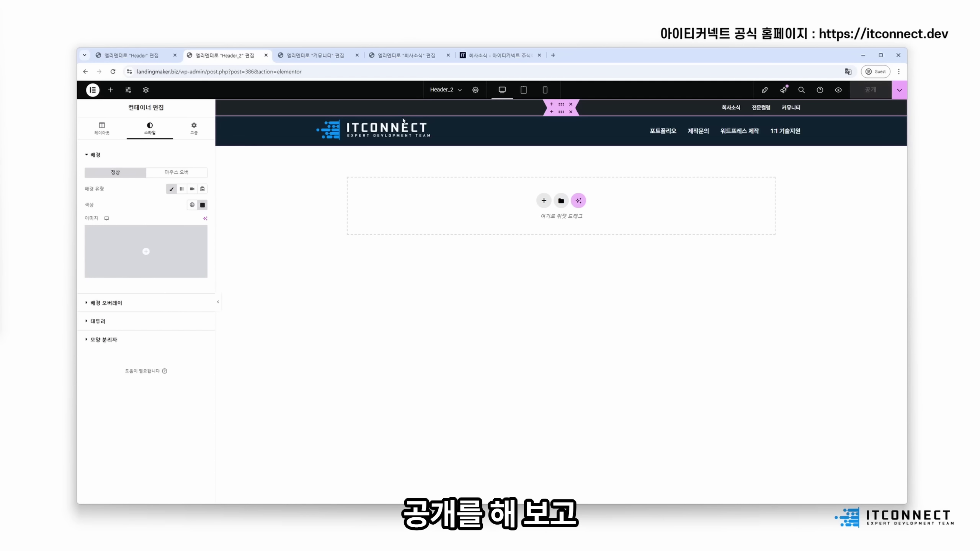
# - Open the landingmaker.biz site in a new browser tab and view the header on its 회사소식 page
pyautogui.doubleClick(153, 72)
pyautogui.hotkey('ctrl', 'c')
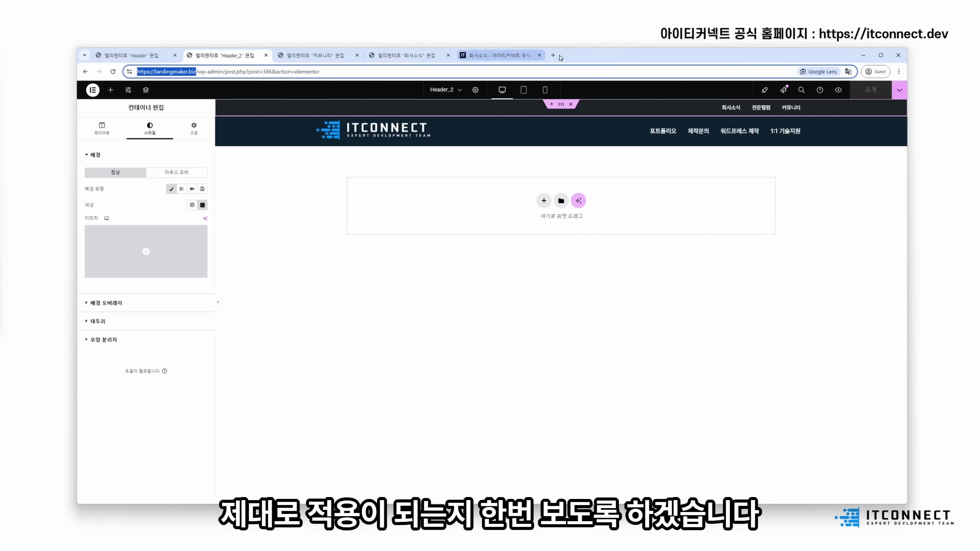
pyautogui.click(553, 55)
pyautogui.hotkey('ctrl', 'v')
pyautogui.press('Return')
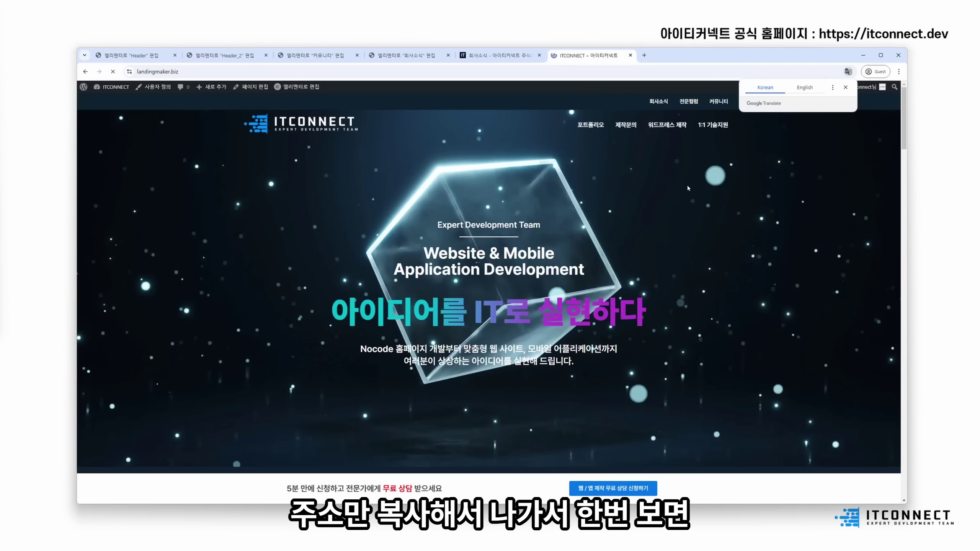
pyautogui.click(845, 88)
pyautogui.click(668, 103)
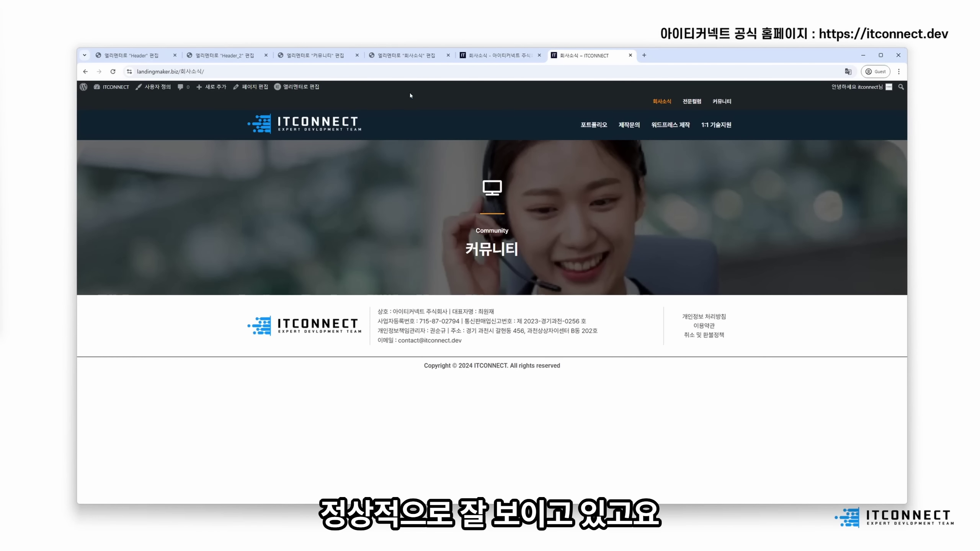
# - Compare the headers of the live main page, the 커뮤니티 page and the 회사소식 page
pyautogui.click(296, 127)
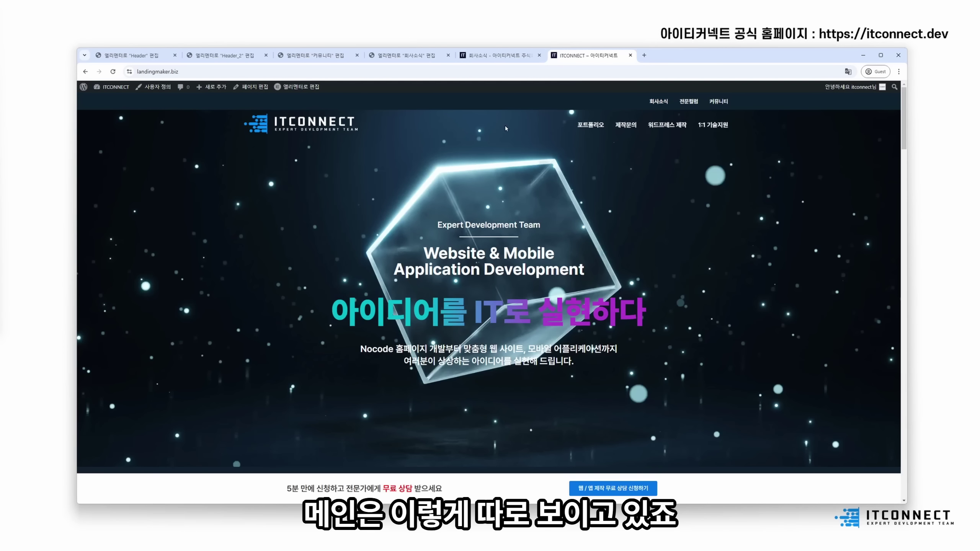
pyautogui.click(716, 107)
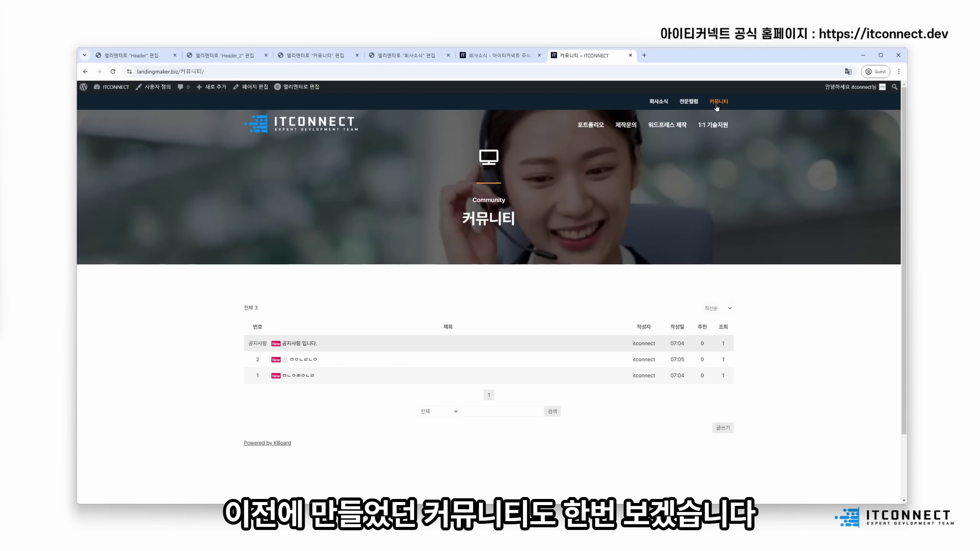
pyautogui.scroll(-1, 559, 124)
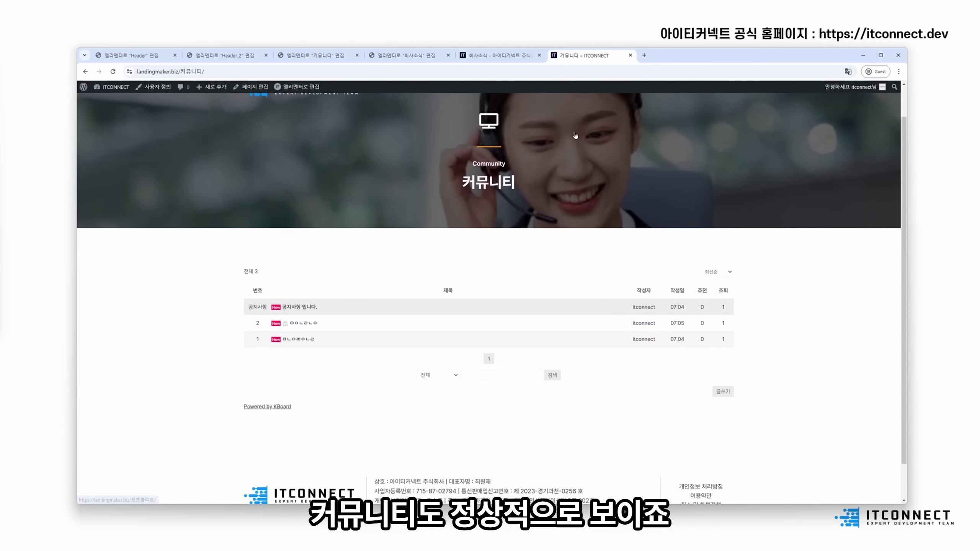
pyautogui.scroll(1, 521, 116)
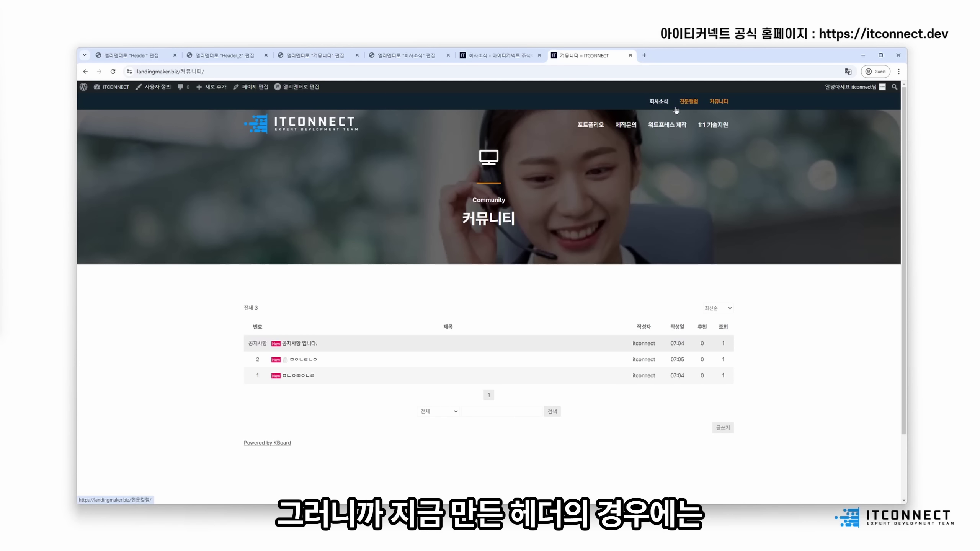
pyautogui.click(660, 108)
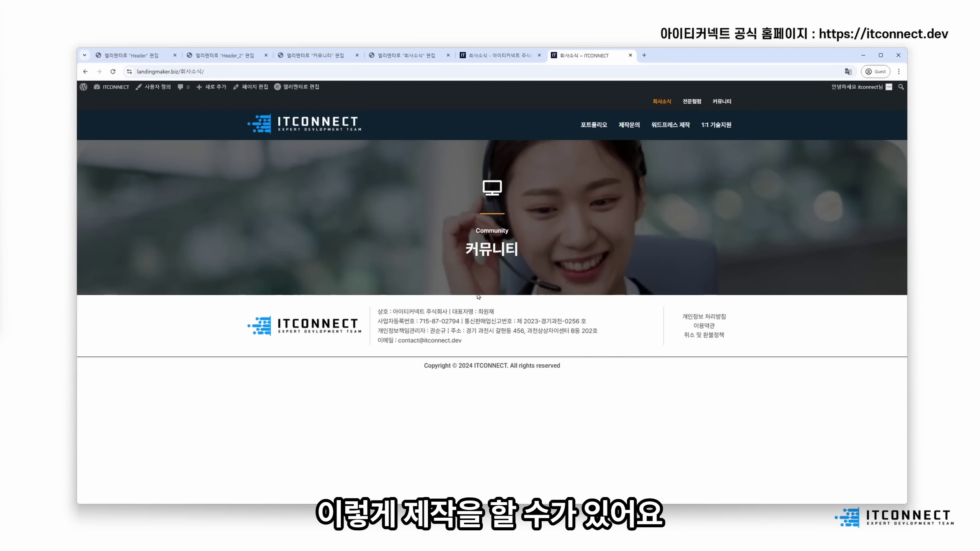
# - Reload the 회사소식 Elementor editor and close the Header, Header_2, 커뮤니티 and reference-site browser tabs
pyautogui.click(332, 57)
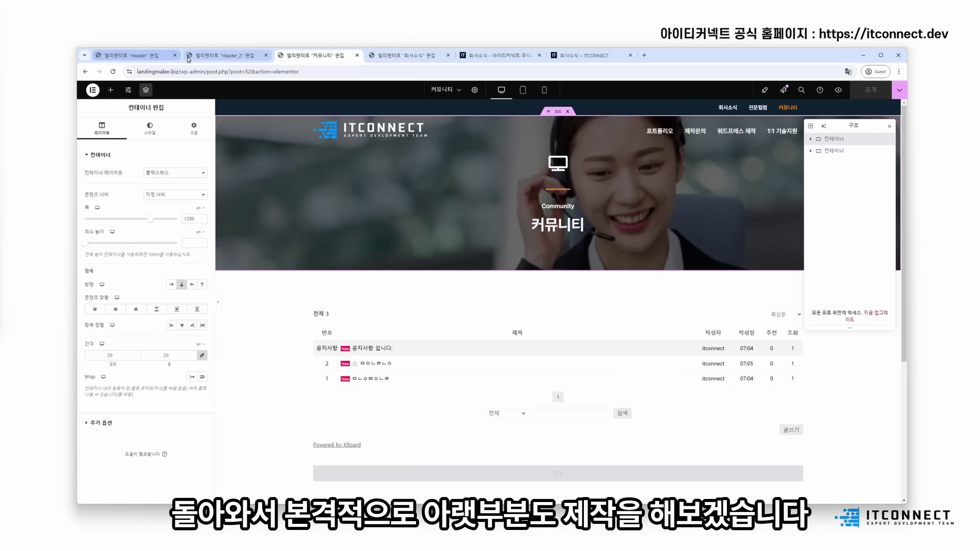
pyautogui.click(397, 58)
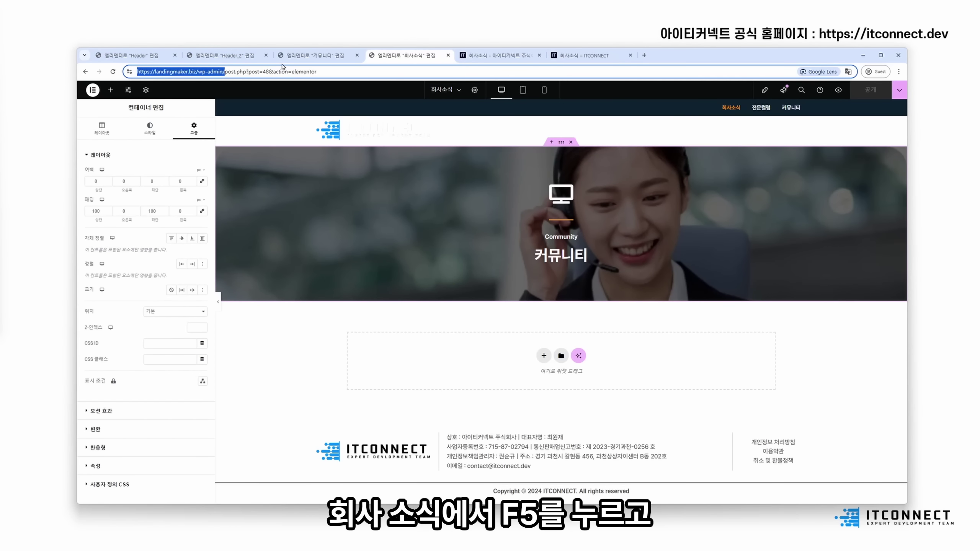
pyautogui.press('F5')
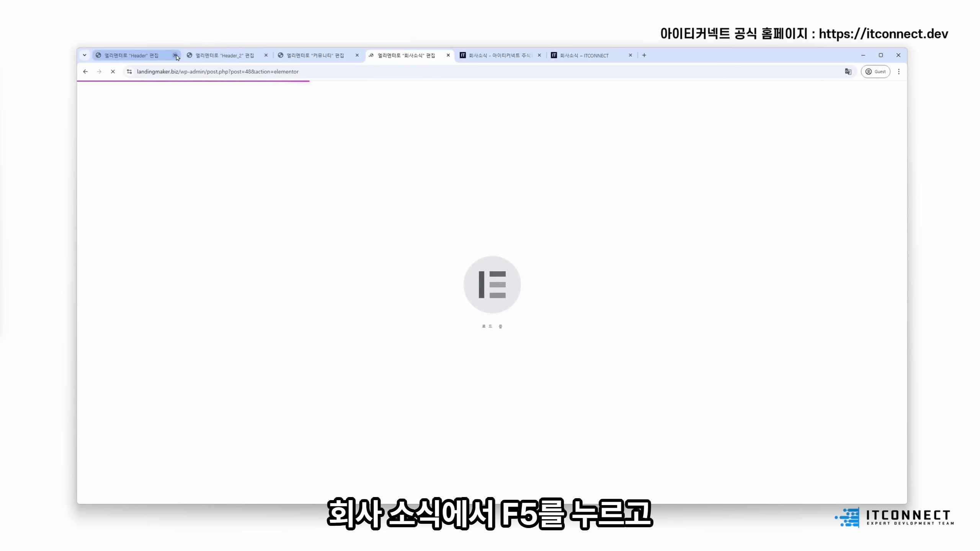
pyautogui.click(175, 55)
pyautogui.click(176, 56)
pyautogui.click(175, 55)
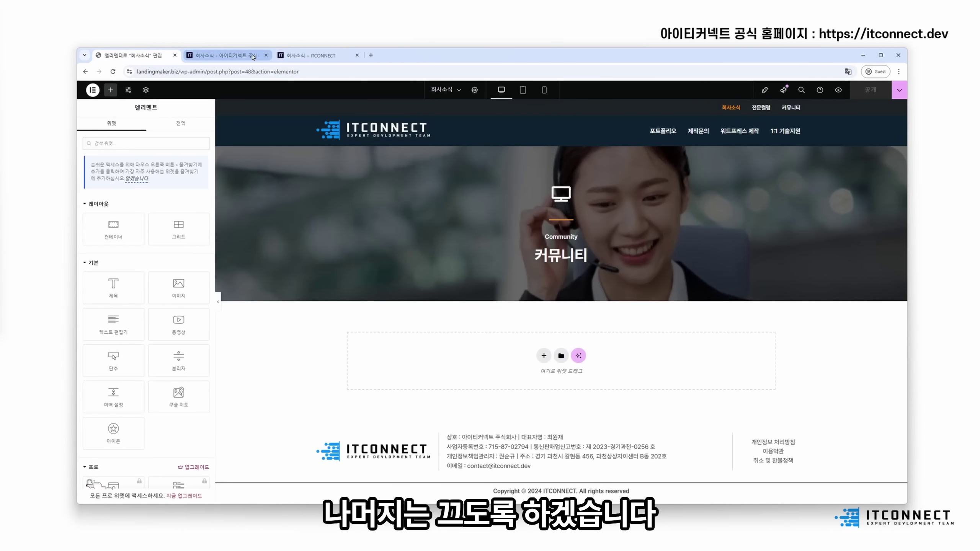
pyautogui.click(266, 55)
pyautogui.click(239, 55)
pyautogui.click(131, 55)
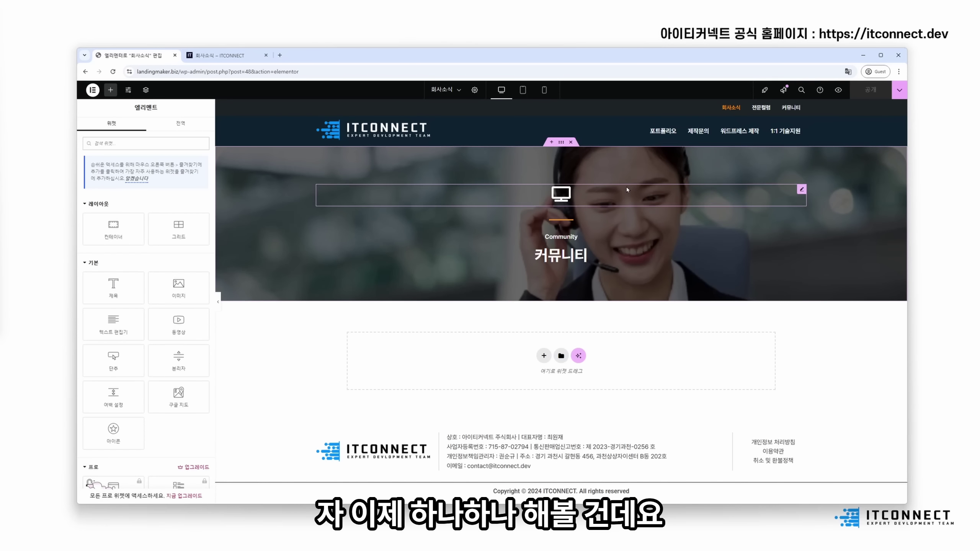
# - Open itconnect.dev in a new browser tab and examine the layout of its 회사소식 page
pyautogui.click(280, 55)
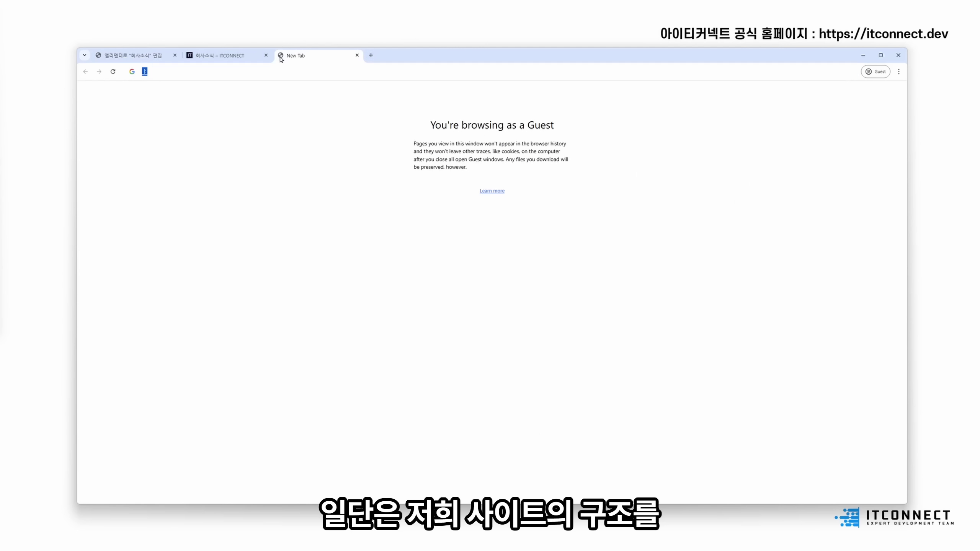
pyautogui.write('itconne')
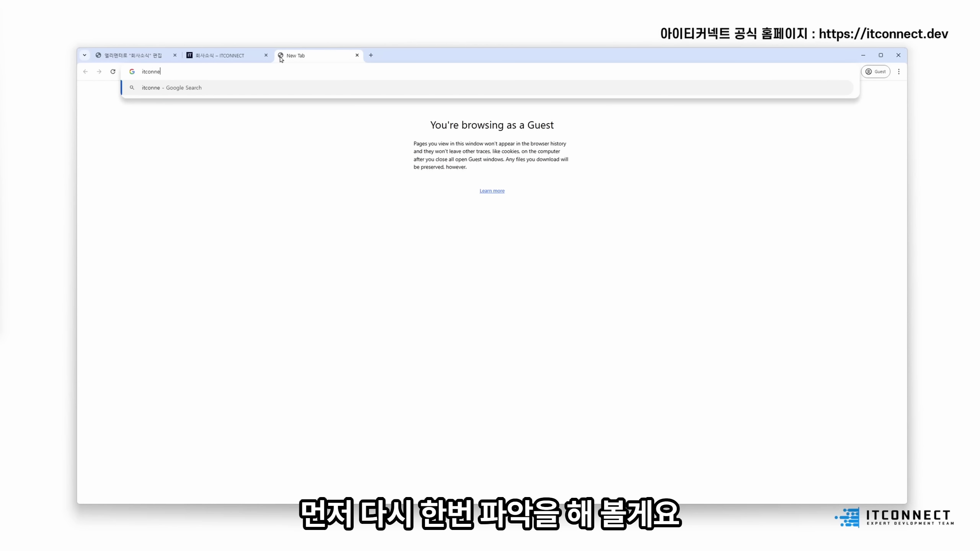
pyautogui.write('ct.dev')
pyautogui.press('Return')
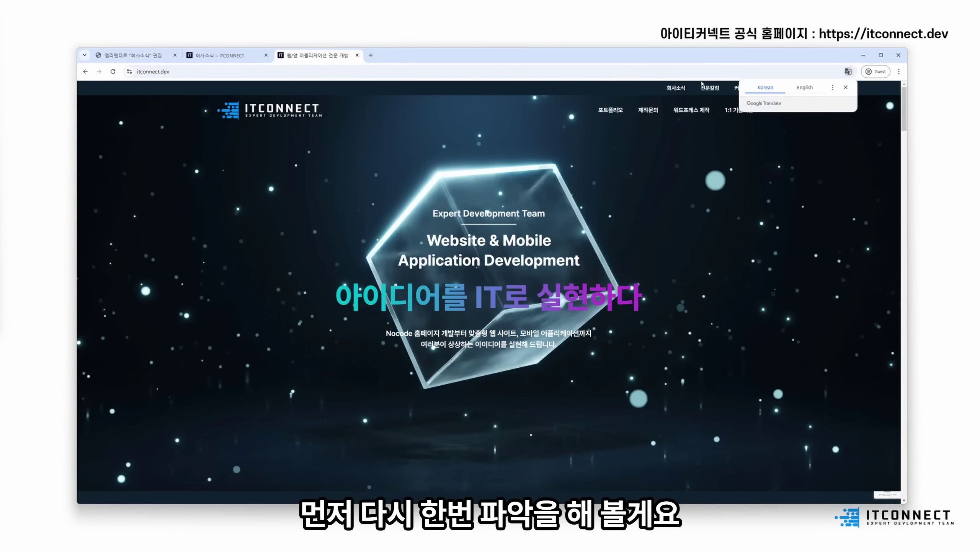
pyautogui.click(847, 88)
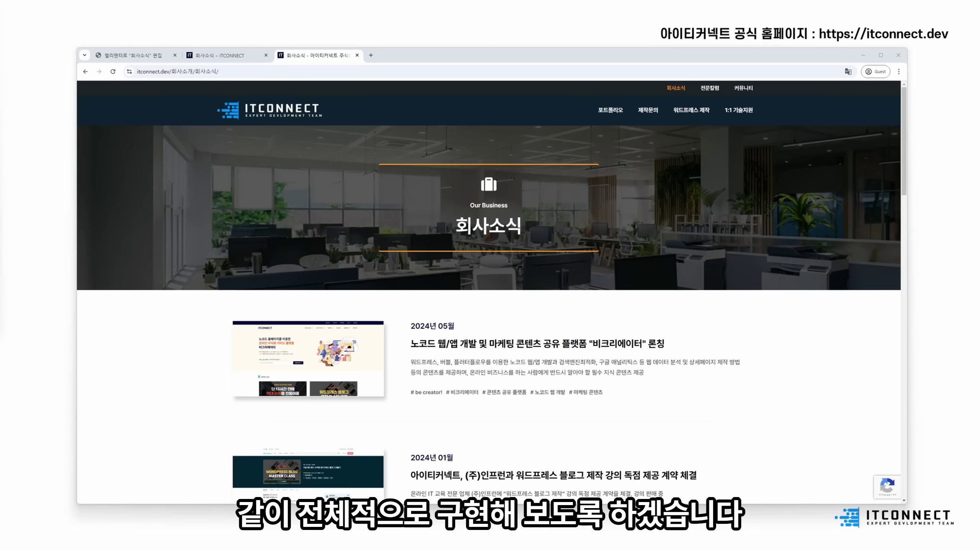
pyautogui.click(220, 55)
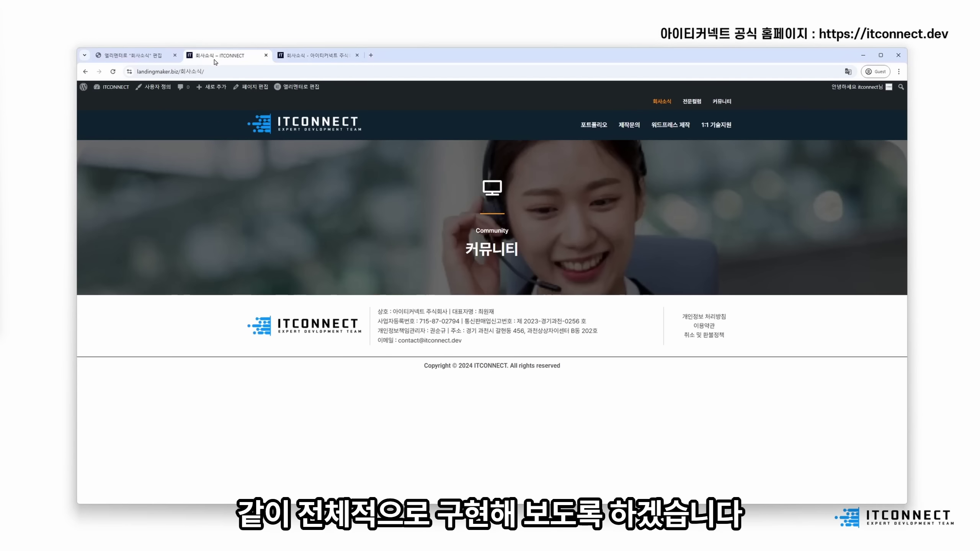
# - In the 회사소식 editor, add an inner container to the banner, move the icon and both headings into it, and delete the orange divider
pyautogui.click(133, 55)
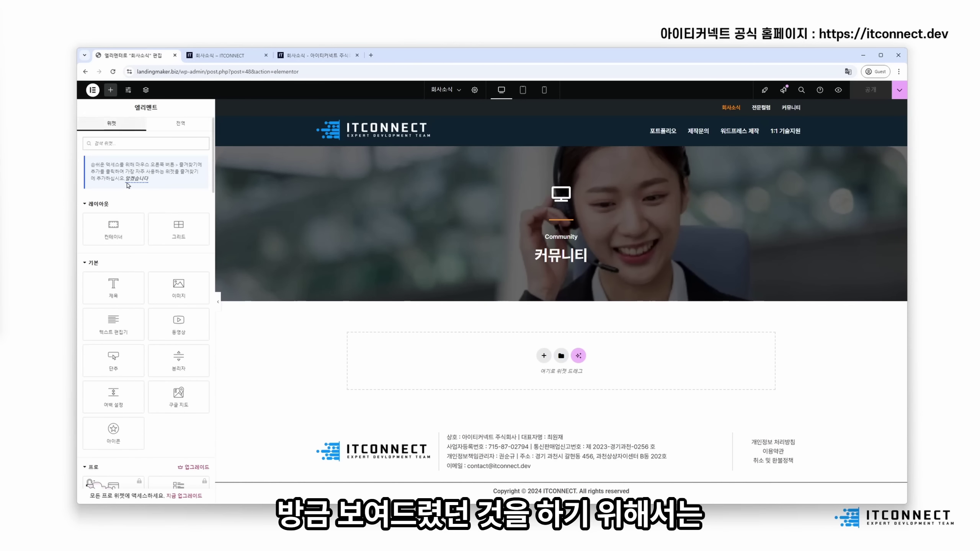
pyautogui.moveTo(113, 228); pyautogui.dragTo(584, 189)
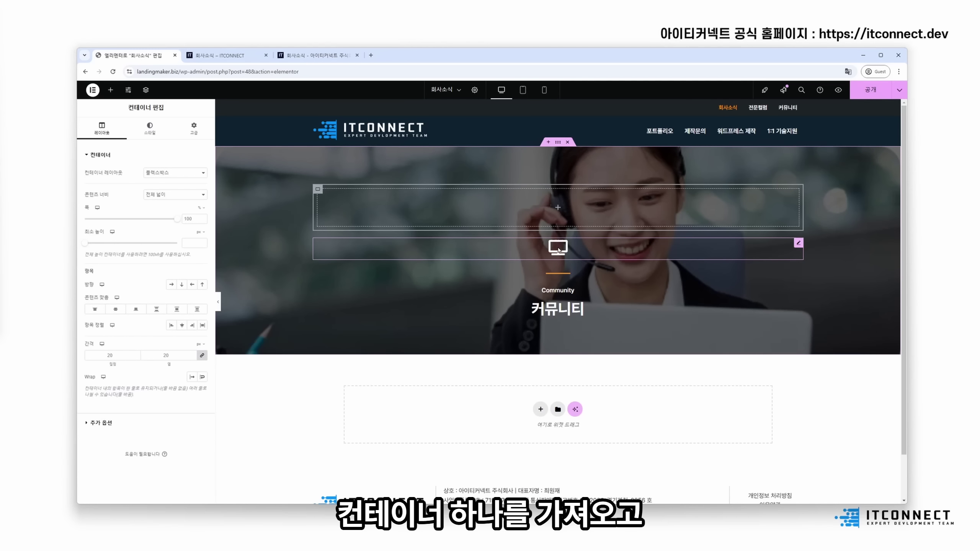
pyautogui.moveTo(558, 250); pyautogui.dragTo(566, 227)
pyautogui.click(564, 230)
pyautogui.press('Delete')
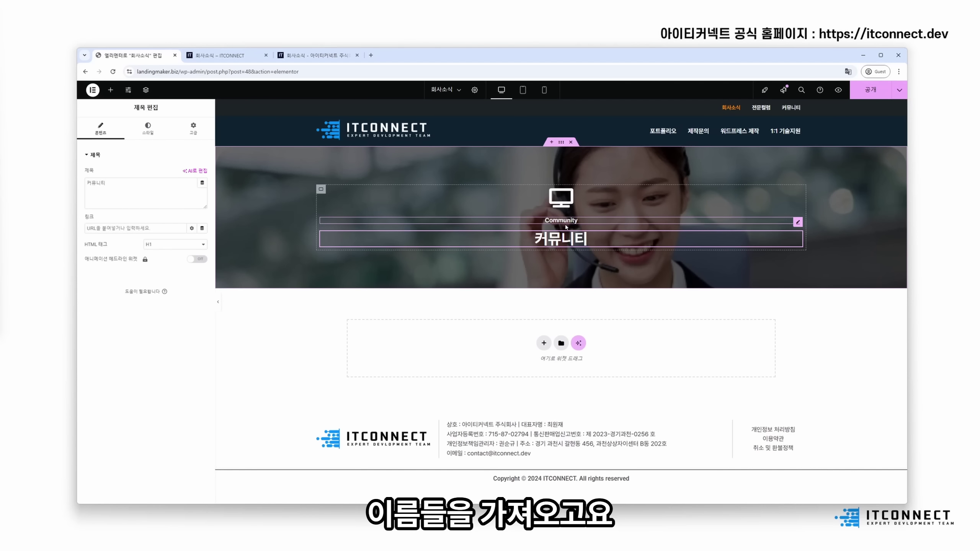
# - Replace the banner's monitor icon with the Suitcase icon from the icon library
pyautogui.click(566, 225)
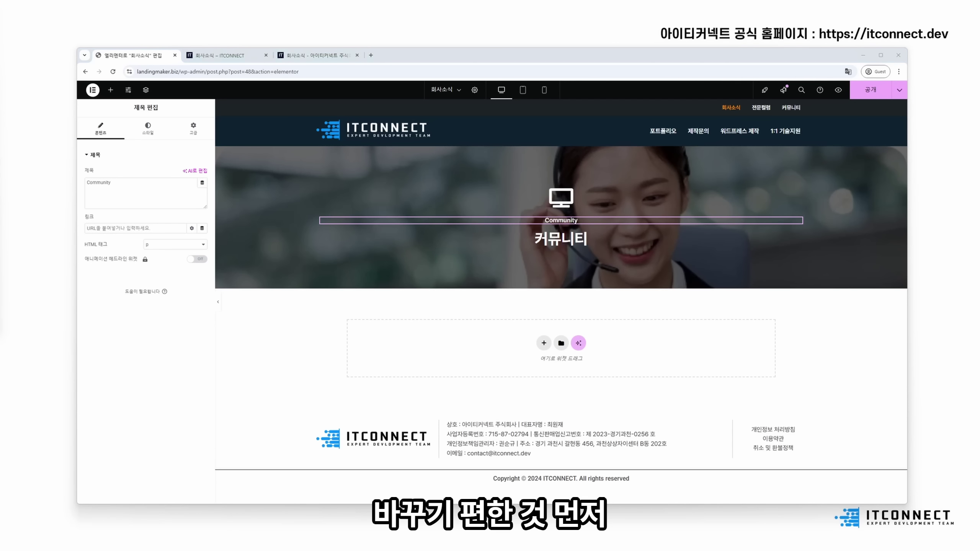
pyautogui.doubleClick(574, 192)
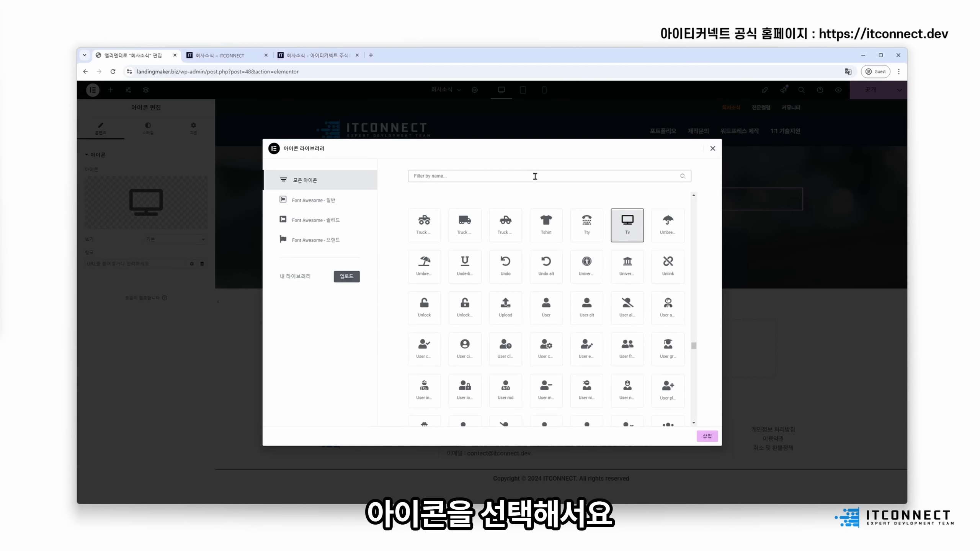
pyautogui.click(535, 177)
pyautogui.write('sui')
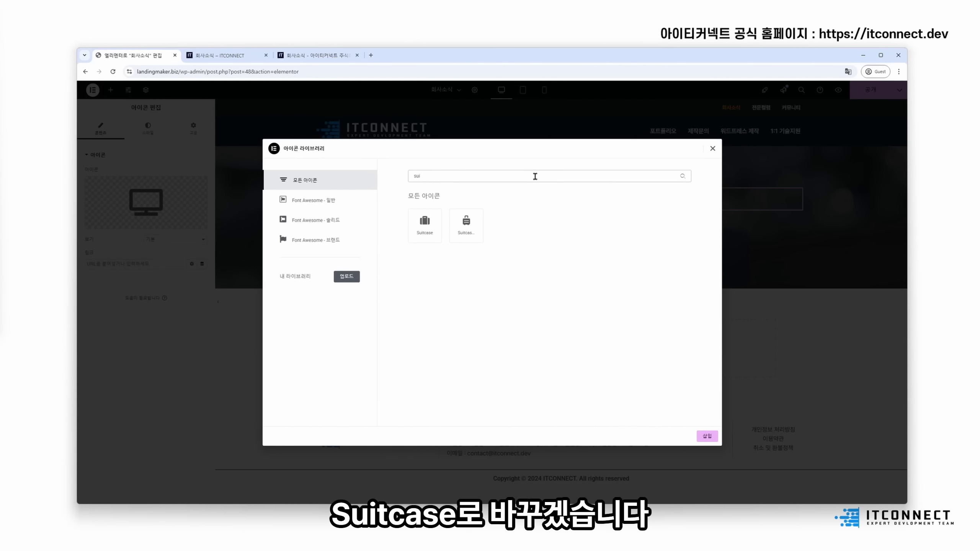
pyautogui.click(424, 224)
pyautogui.click(708, 437)
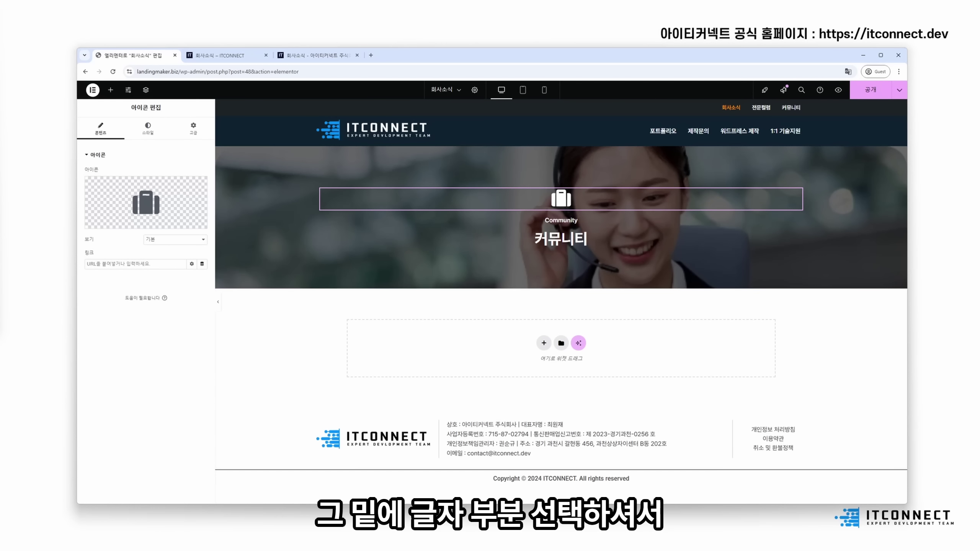
# - Change the small heading under the banner's suitcase icon to "Our Business"
pyautogui.click(561, 220)
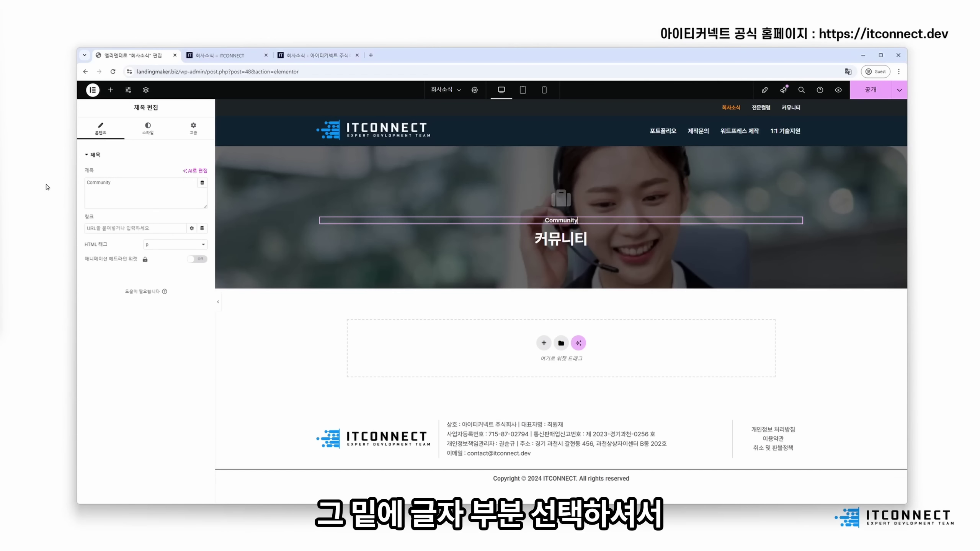
pyautogui.hotkey('ctrl', 'a')
pyautogui.write('Our')
pyautogui.press('capslock')
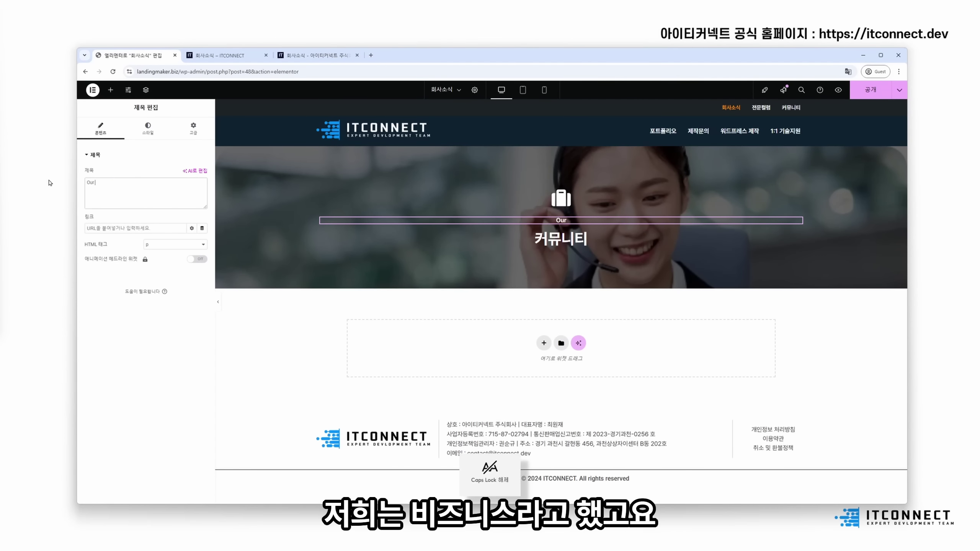
pyautogui.write('Business')
# - Change the banner's main heading to "회사소식"
pyautogui.click(561, 238)
pyautogui.hotkey('ctrl', 'a')
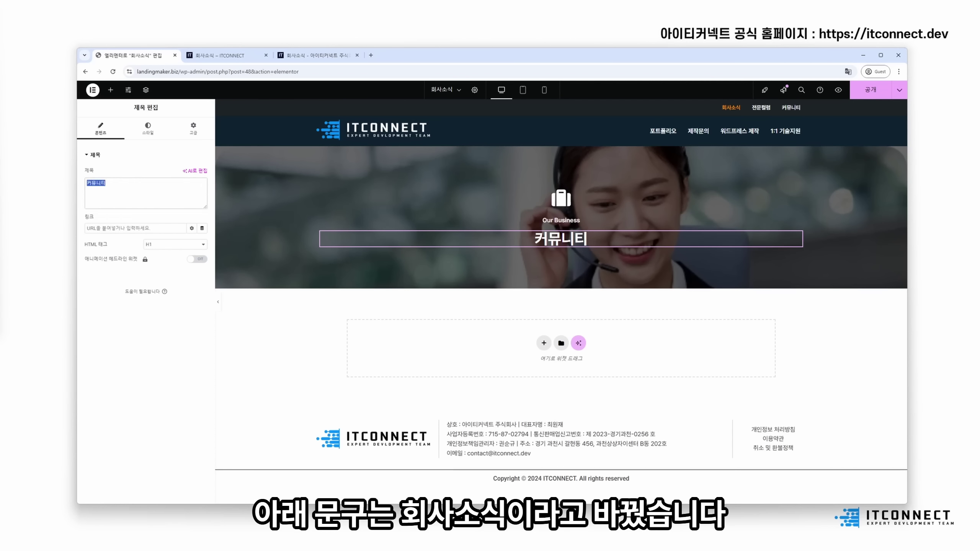
pyautogui.write('회사쇠')
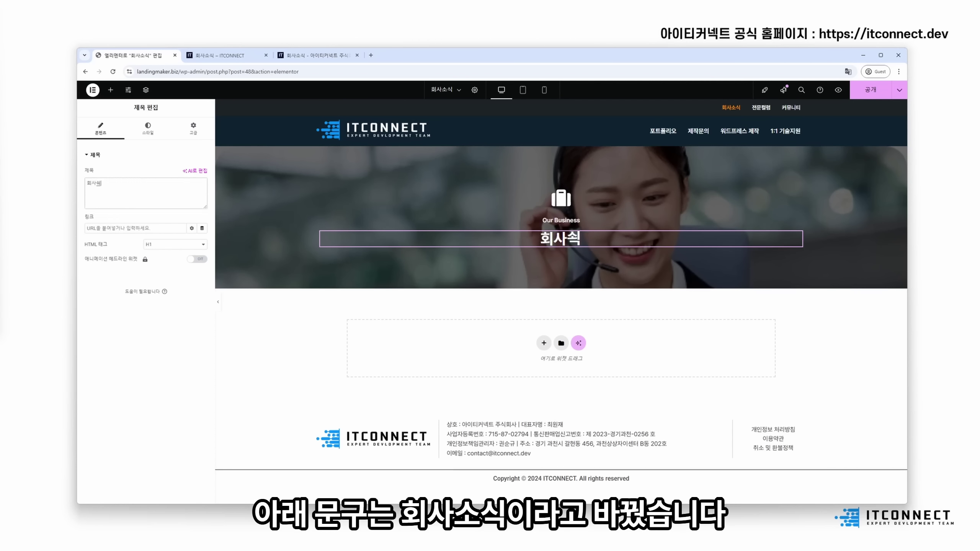
pyautogui.press('BackSpace')
pyautogui.write('식')
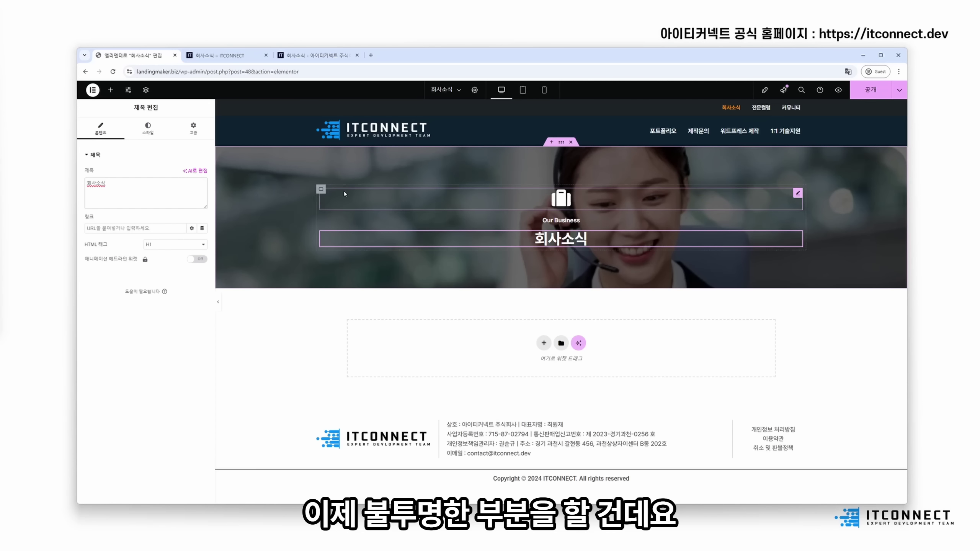
# - Give the banner's inner container a solid border, with unlinked widths of 2 px on the top and bottom only
pyautogui.click(321, 189)
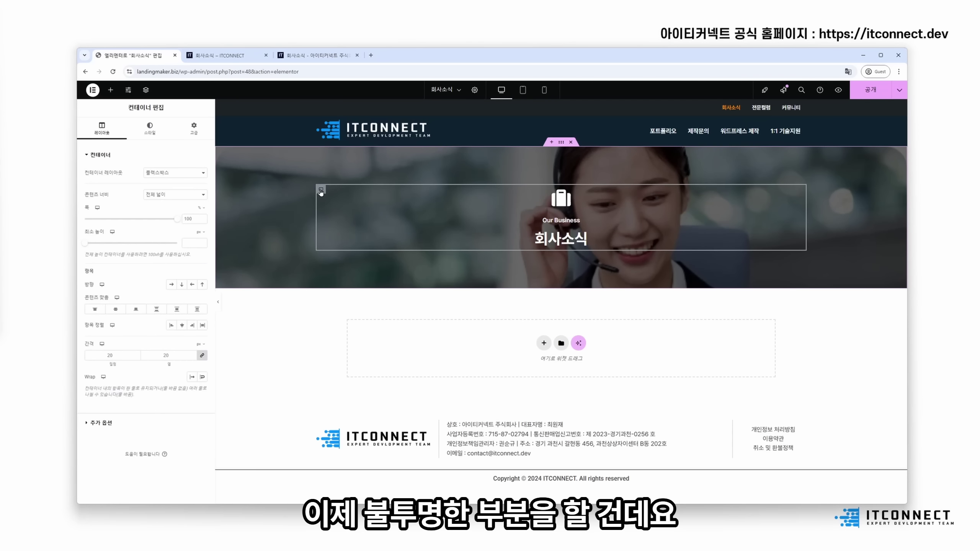
pyautogui.click(150, 125)
pyautogui.click(128, 232)
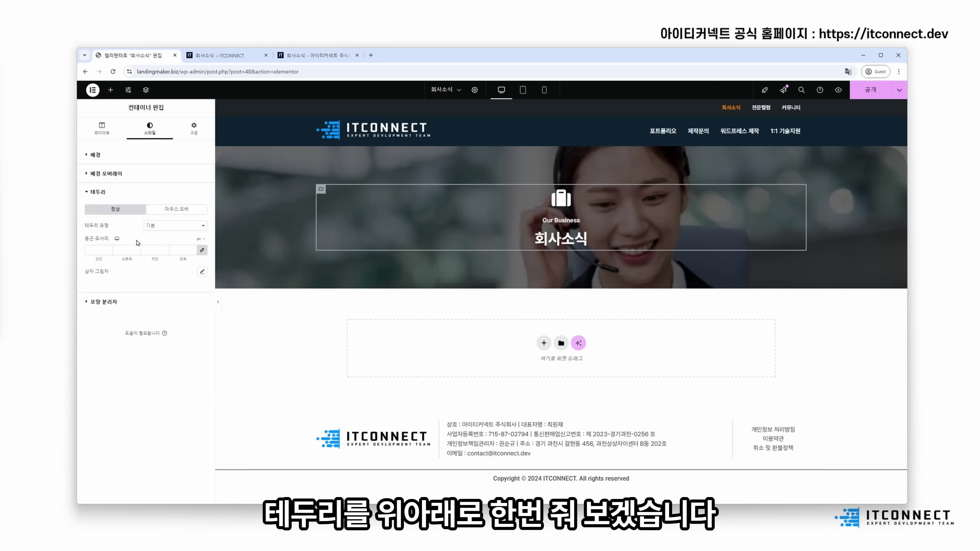
pyautogui.click(175, 225)
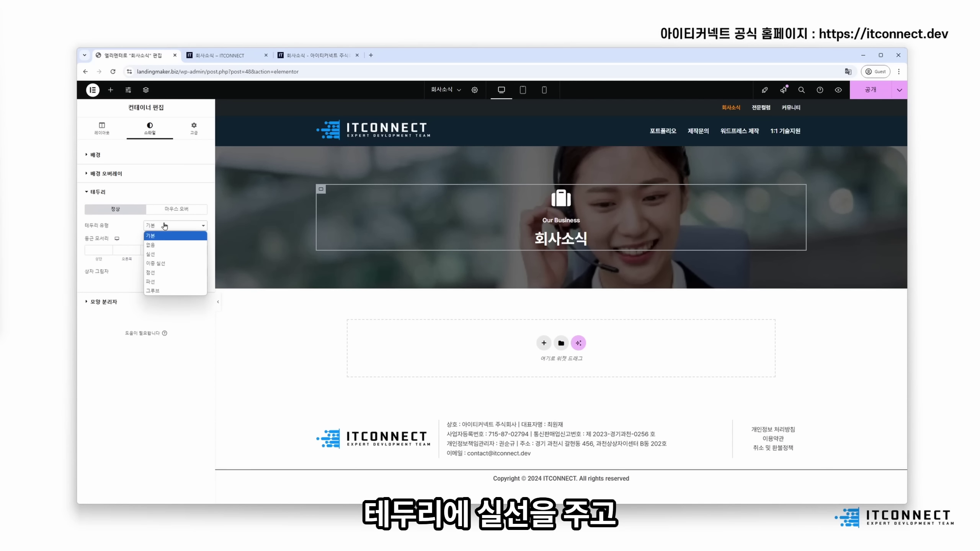
pyautogui.click(153, 251)
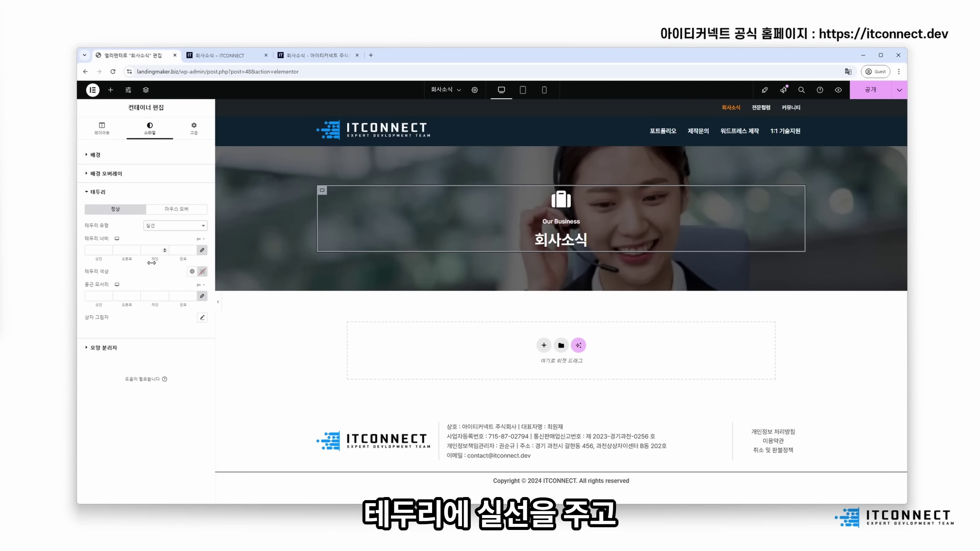
pyautogui.click(202, 250)
pyautogui.doubleClick(100, 247)
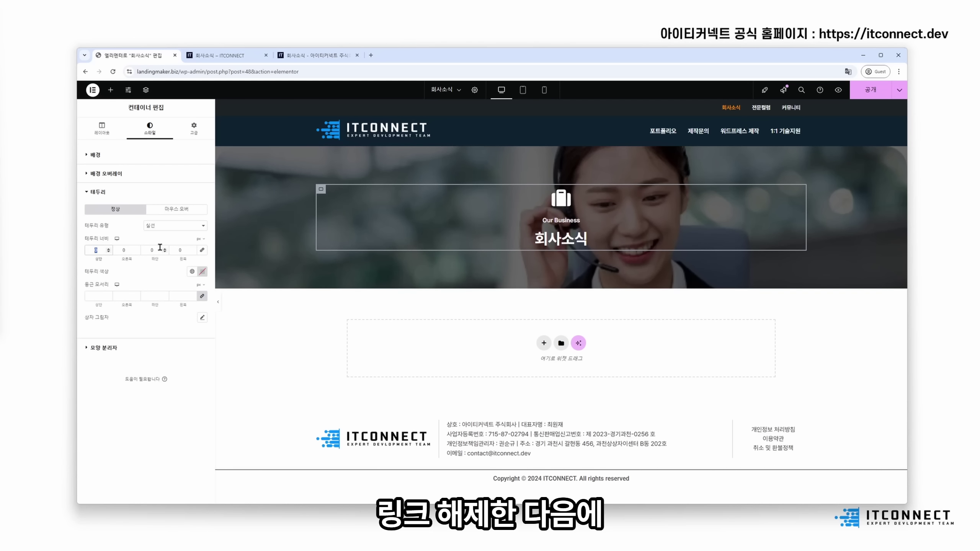
pyautogui.write('2')
pyautogui.press('Tab')
pyautogui.press('Tab')
pyautogui.write('2')
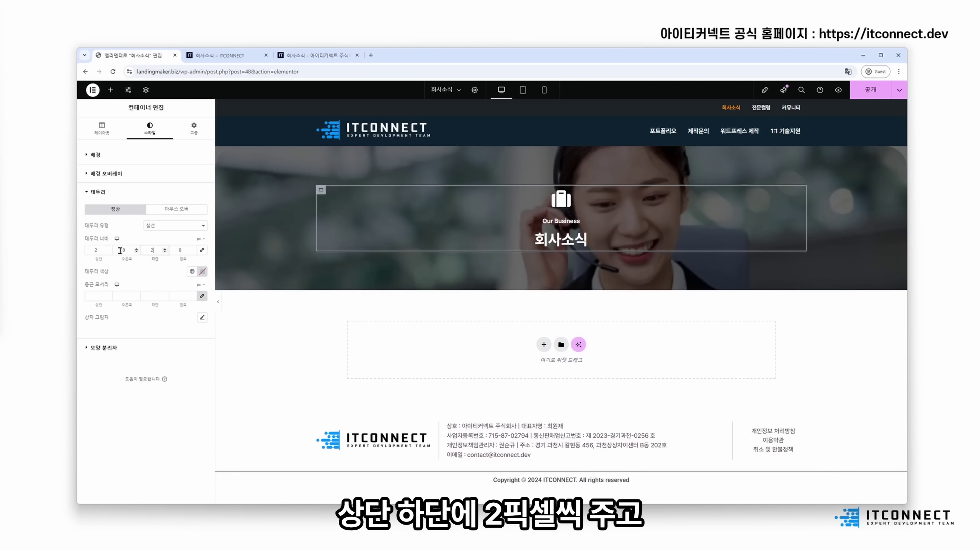
# - Set the inner container's border color to a bright, fully saturated yellow-orange
pyautogui.click(202, 275)
pyautogui.moveTo(159, 365); pyautogui.dragTo(168, 366)
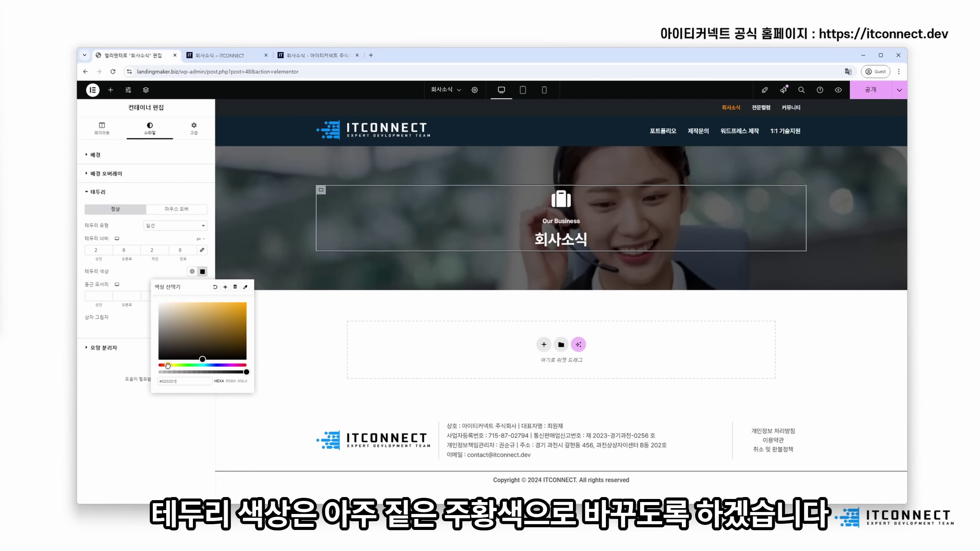
pyautogui.moveTo(237, 335); pyautogui.dragTo(247, 302)
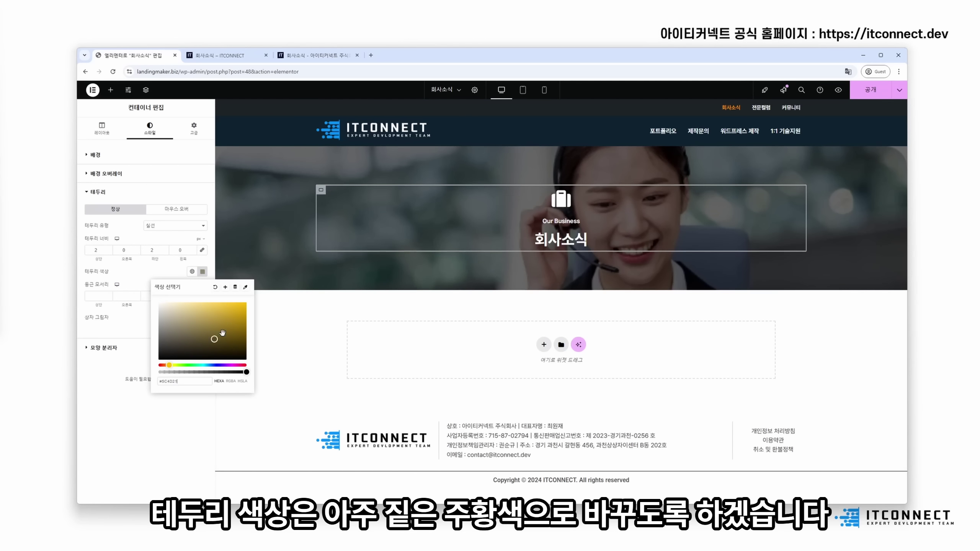
pyautogui.click(242, 307)
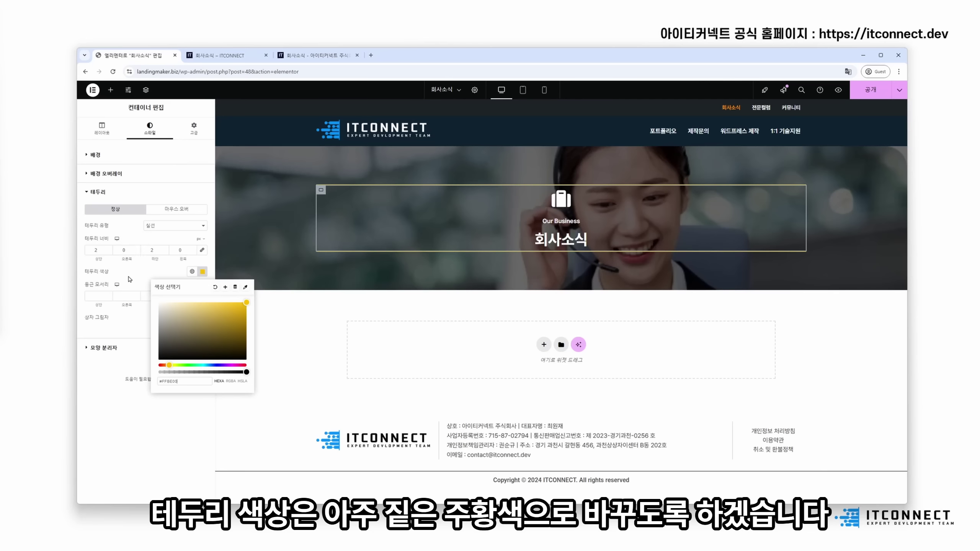
# - Set the inner container's top and bottom border widths to 4 px and its corner radius to 5 px on all corners
pyautogui.click(87, 249)
pyautogui.press('BackSpace')
pyautogui.write('5')
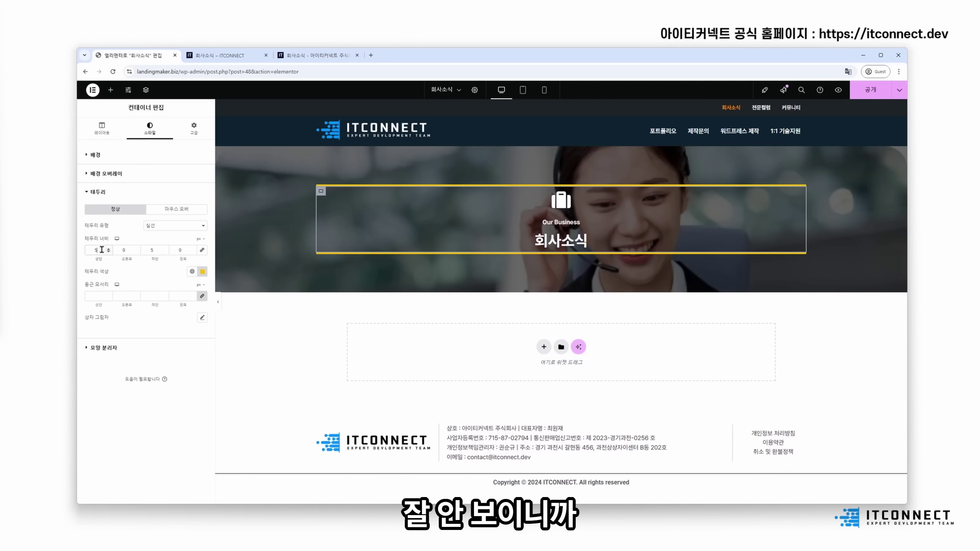
pyautogui.press('Down')
pyautogui.press('Down')
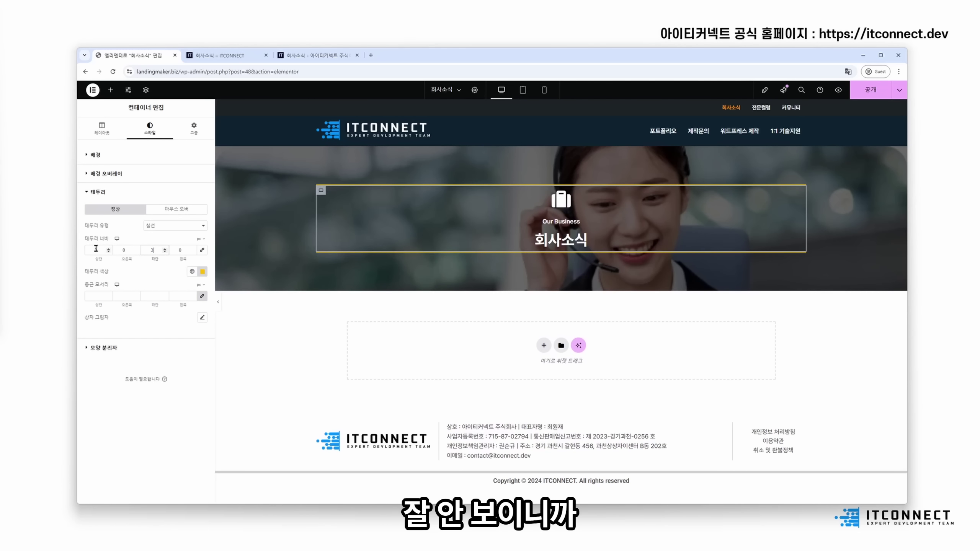
pyautogui.click(165, 248)
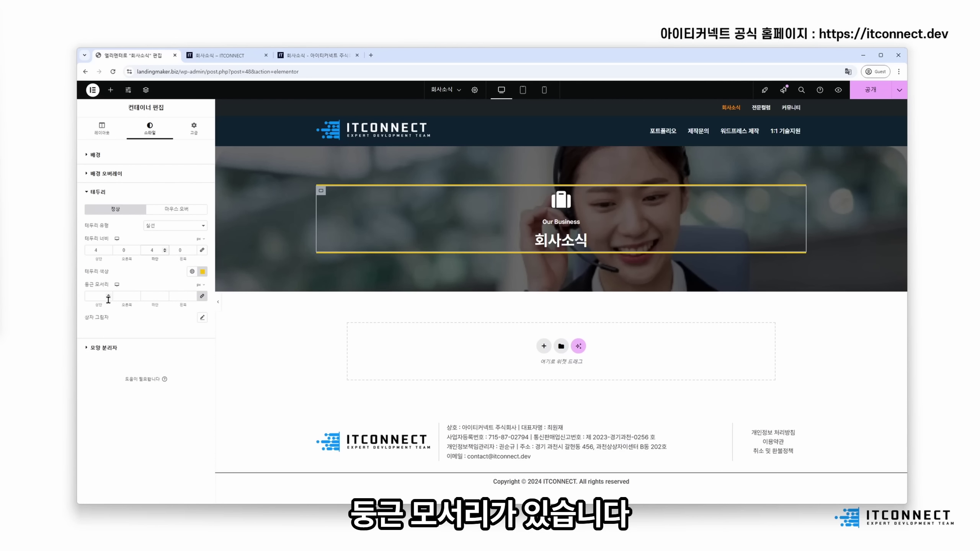
pyautogui.click(94, 296)
pyautogui.write('5')
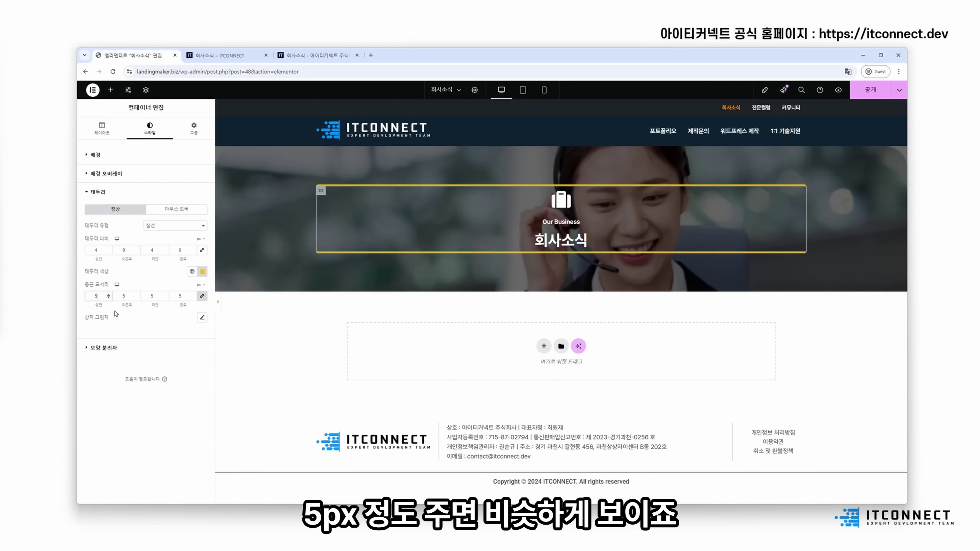
# - Add a classic background overlay in solid black to the banner's inner container
pyautogui.click(557, 200)
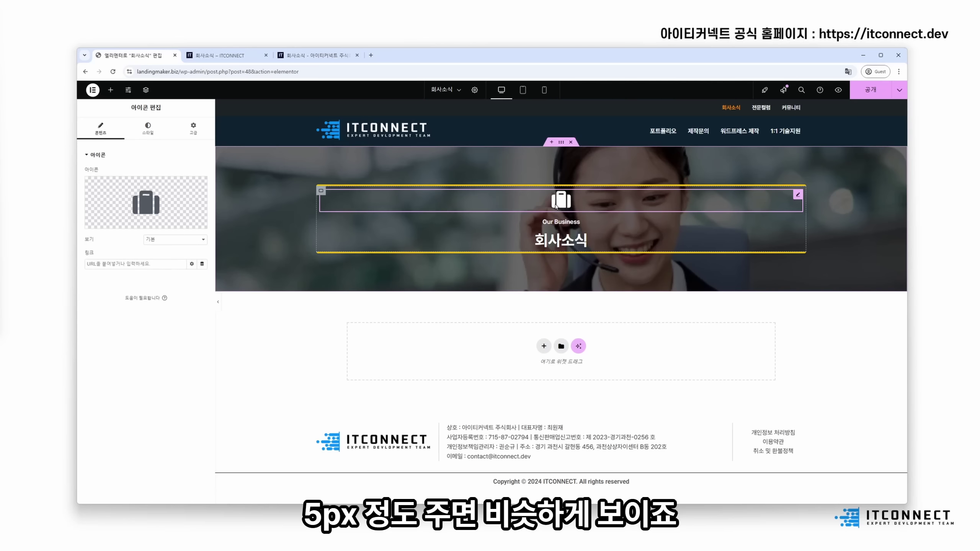
pyautogui.click(541, 158)
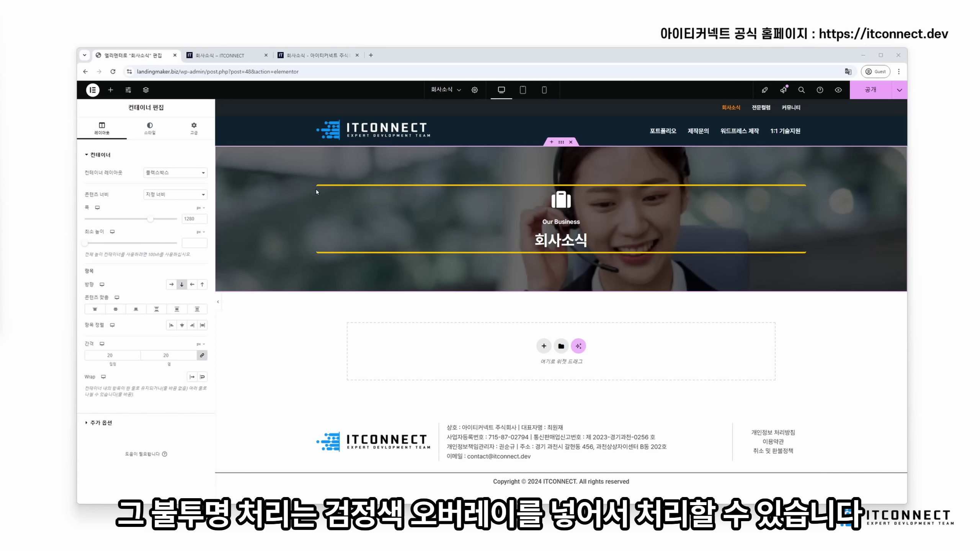
pyautogui.click(162, 136)
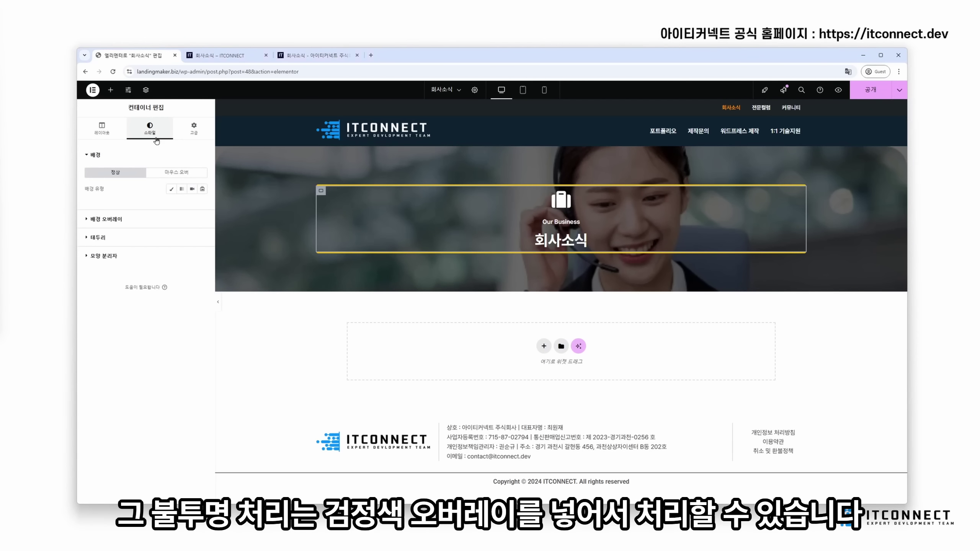
pyautogui.click(112, 219)
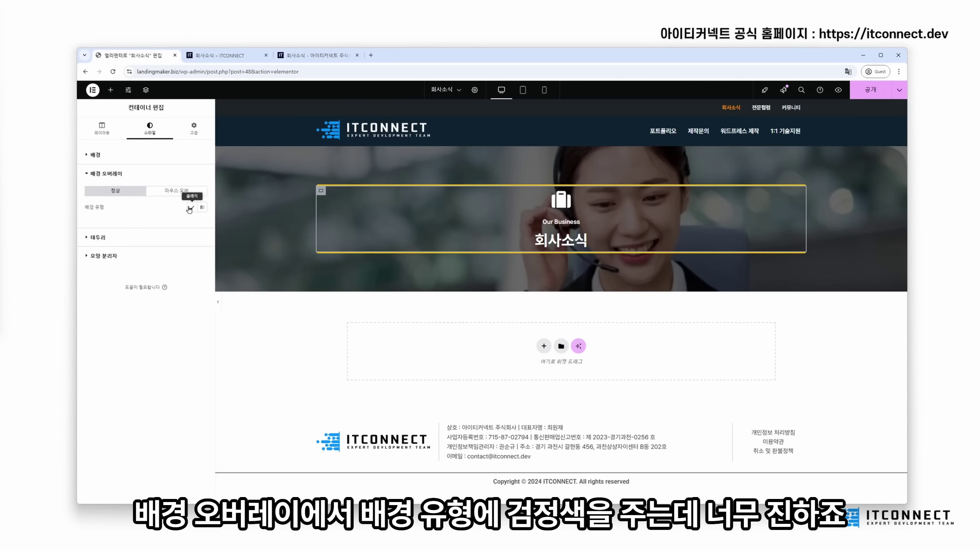
pyautogui.click(190, 208)
pyautogui.click(202, 223)
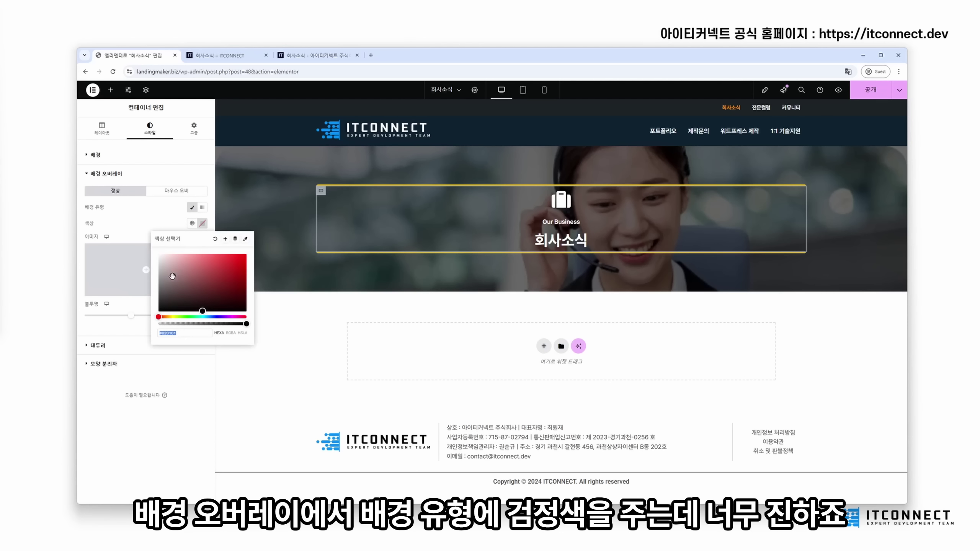
pyautogui.moveTo(173, 275); pyautogui.dragTo(61, 389)
# - Set the opacity of the inner container's black overlay to 0.15
pyautogui.click(131, 456)
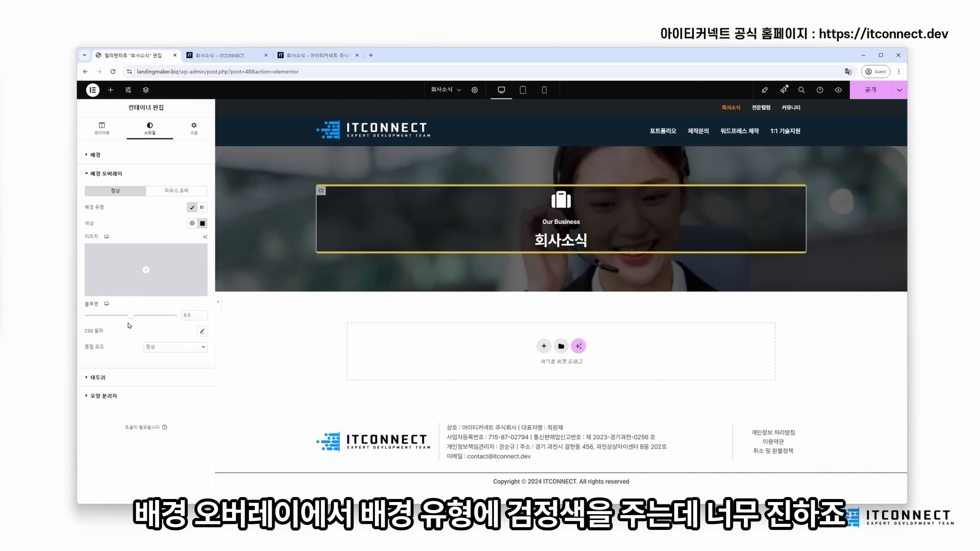
pyautogui.press('BackSpace')
pyautogui.press('BackSpace')
pyautogui.press('BackSpace')
pyautogui.write('0.23')
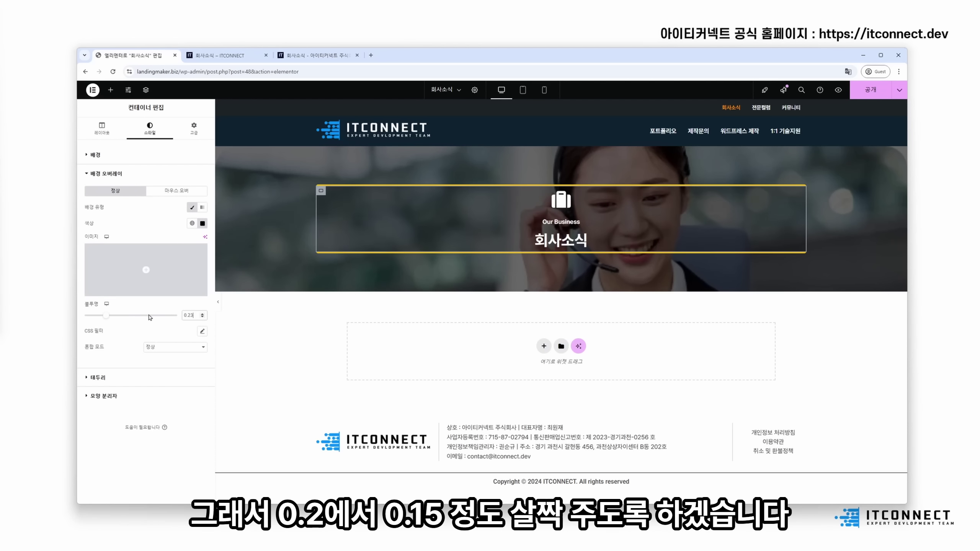
pyautogui.press('BackSpace')
pyautogui.press('BackSpace')
pyautogui.press('BackSpace')
pyautogui.press('BackSpace')
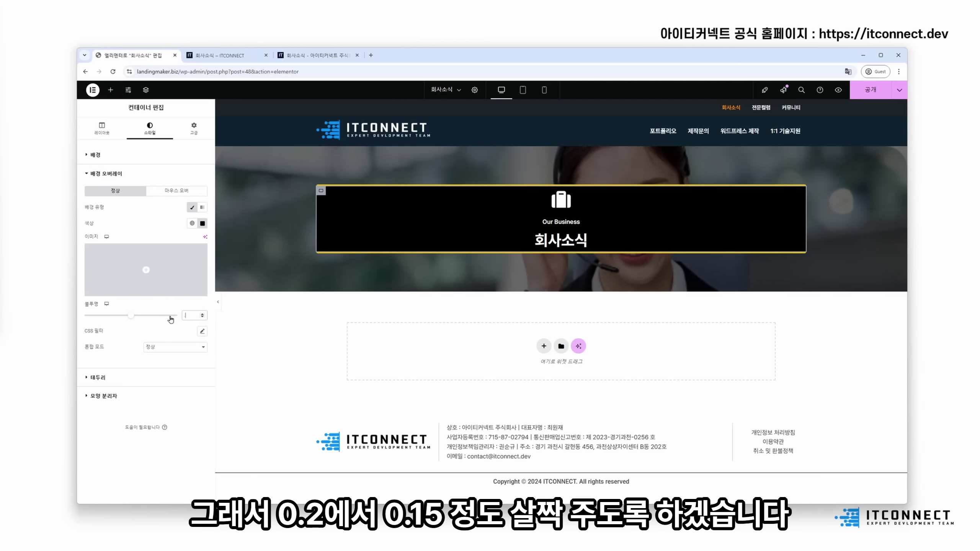
pyautogui.write('0.15')
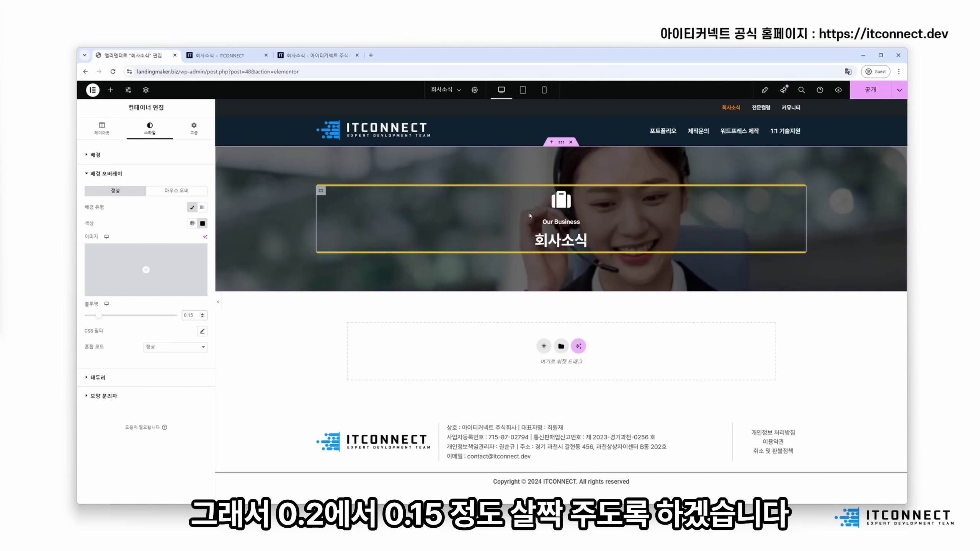
# - Set the inner container's width to 40% and center-align the items of the outer banner container
pyautogui.click(102, 128)
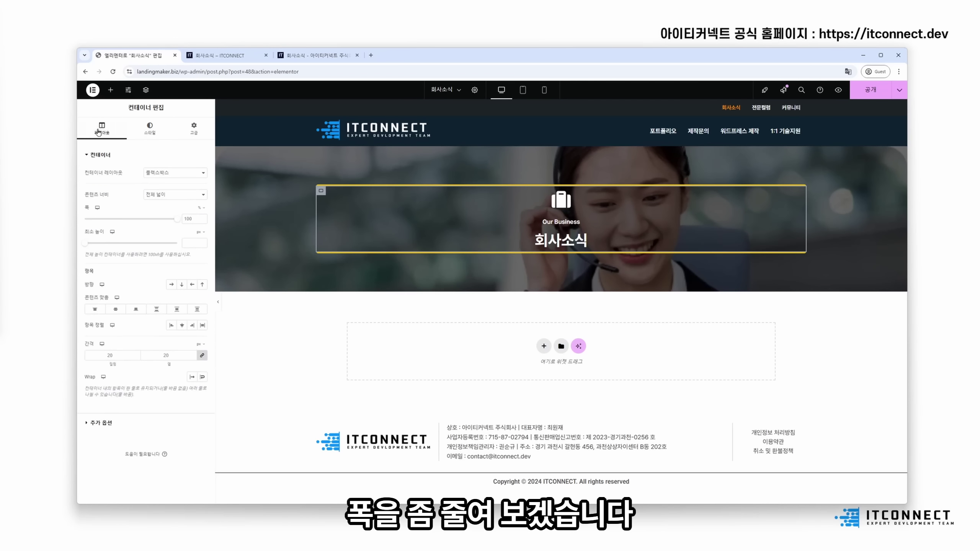
pyautogui.doubleClick(188, 219)
pyautogui.write('40')
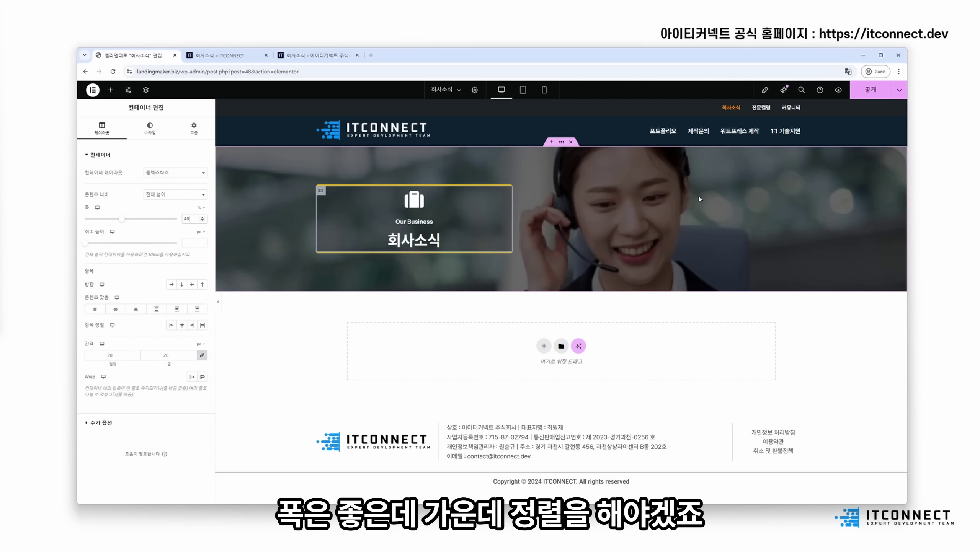
pyautogui.click(562, 147)
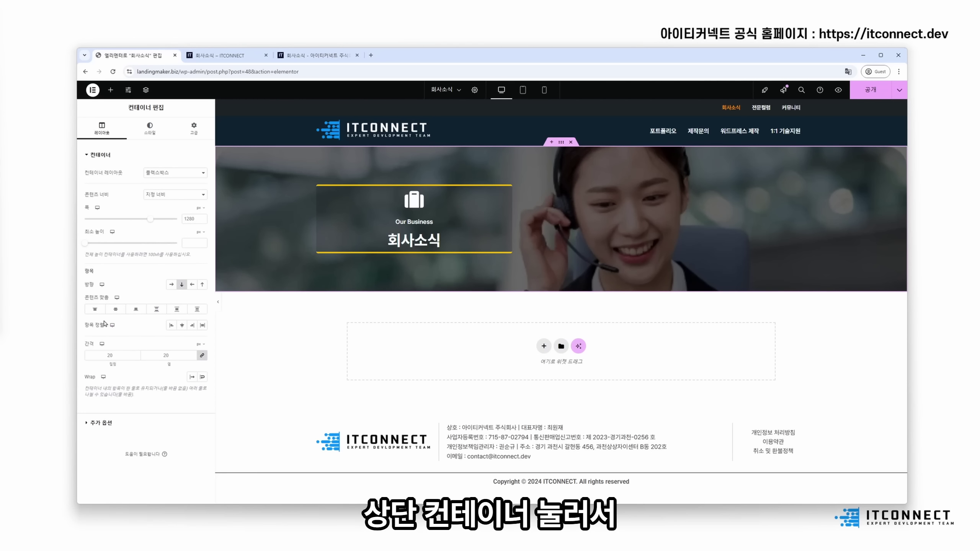
pyautogui.click(182, 326)
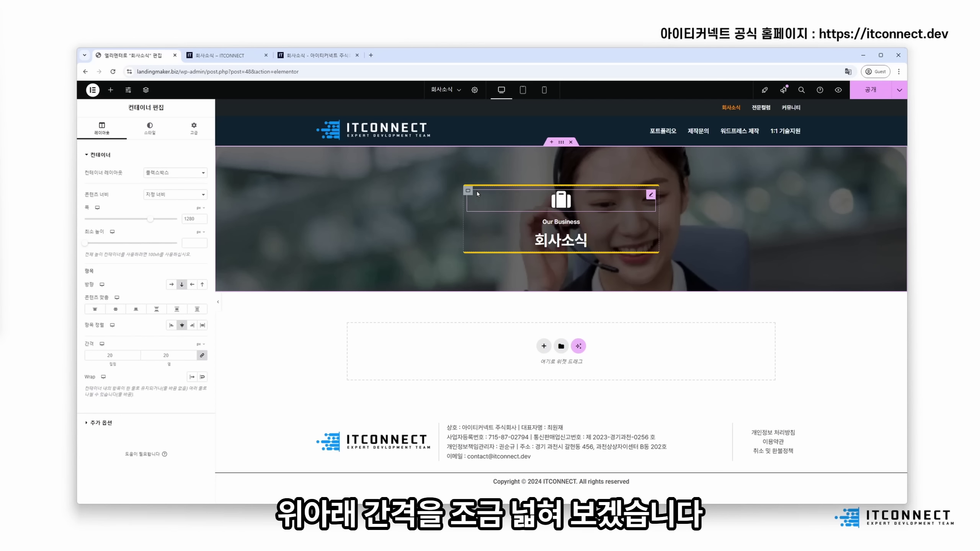
# - Set the inner container's top and bottom padding to 30 px, unlinked from the sides
pyautogui.click(468, 192)
pyautogui.click(194, 128)
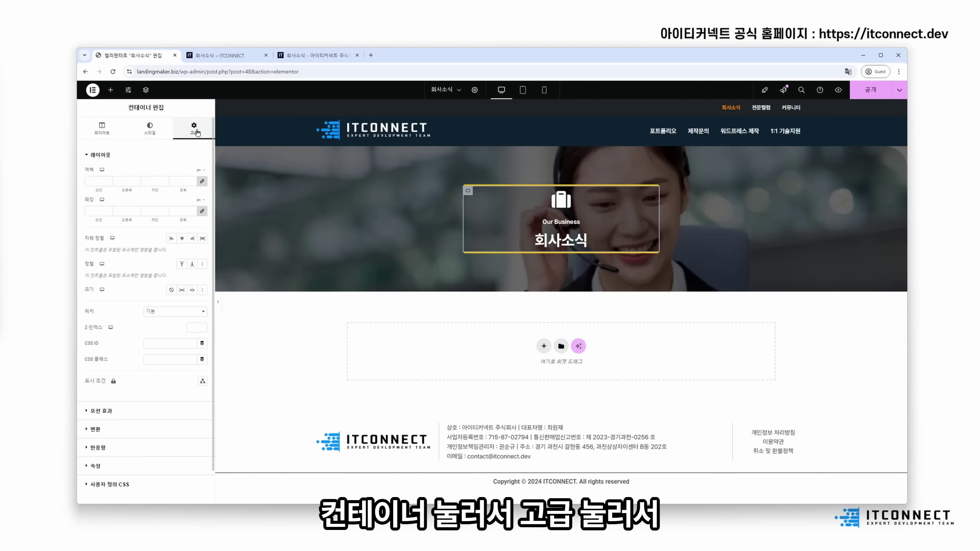
pyautogui.click(108, 213)
pyautogui.doubleClick(96, 212)
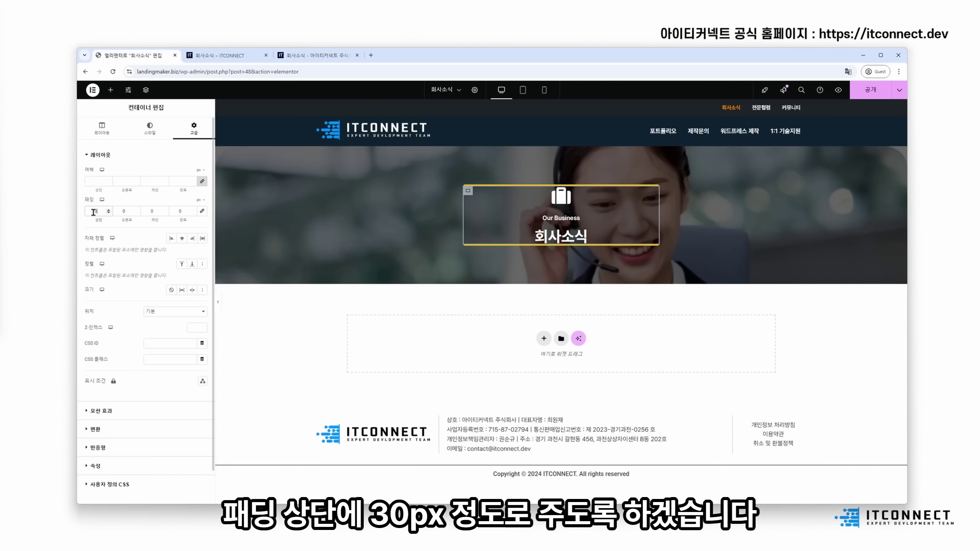
pyautogui.hotkey('ctrl', 'z')
pyautogui.hotkey('ctrl', 'z')
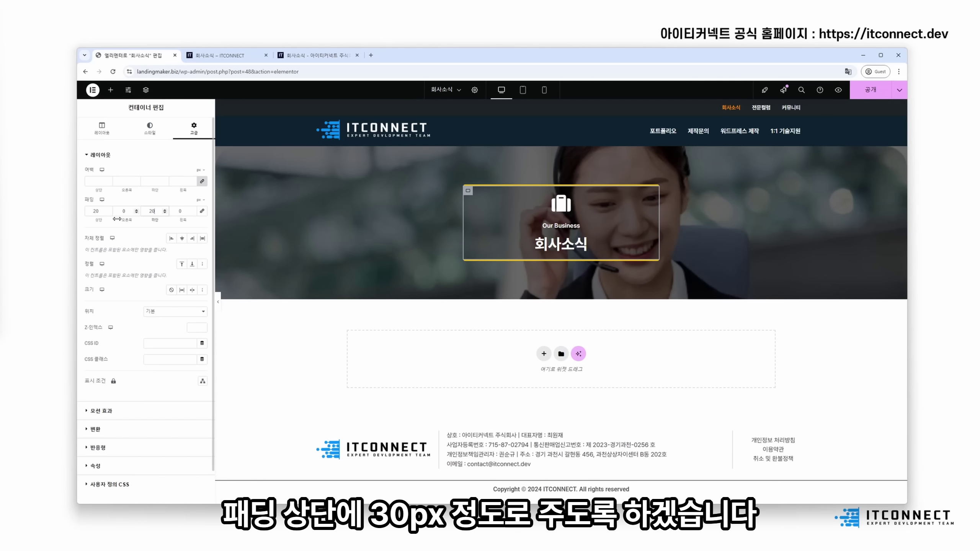
pyautogui.write('30')
pyautogui.doubleClick(154, 210)
pyautogui.write('30')
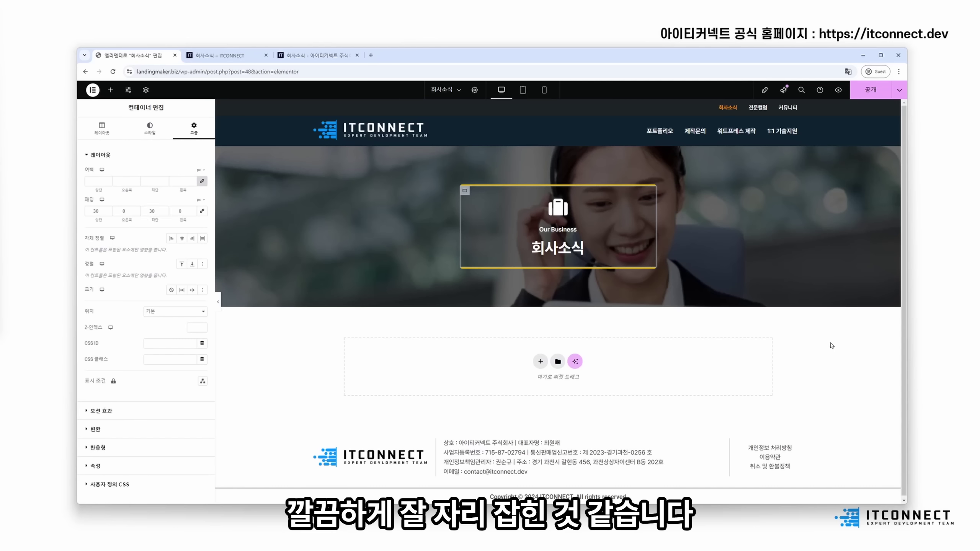
# - Publish the page, and replace the outer banner container's background image with the office photo uploaded from the desktop folder
pyautogui.click(869, 89)
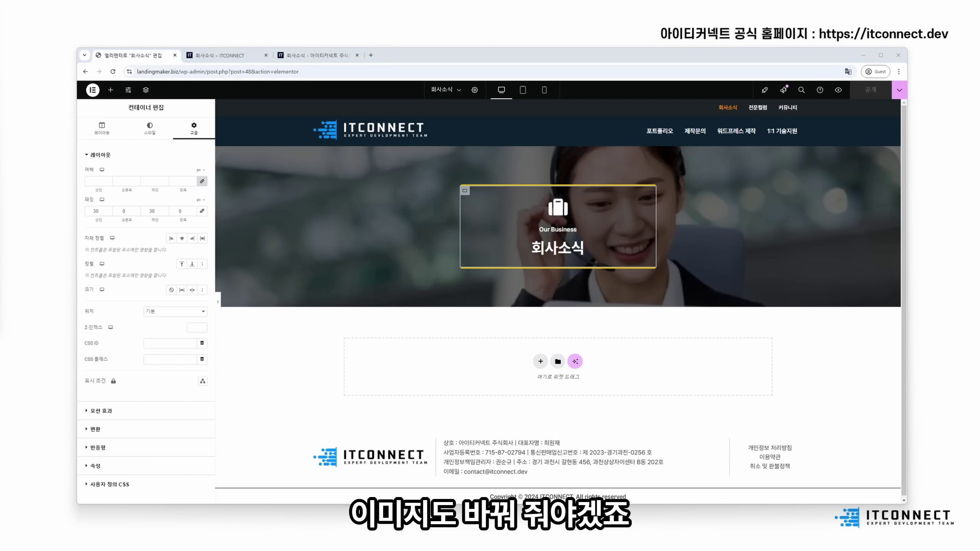
pyautogui.click(556, 142)
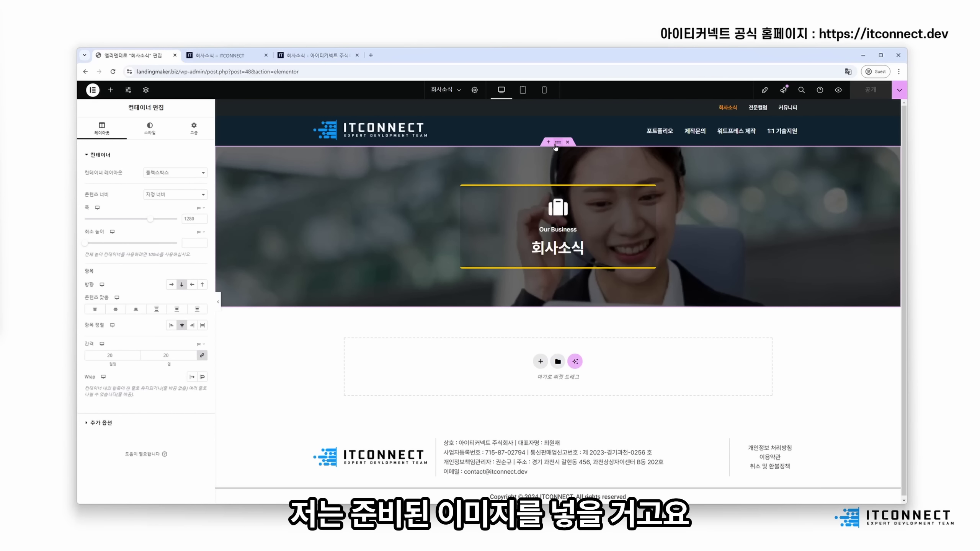
pyautogui.click(145, 129)
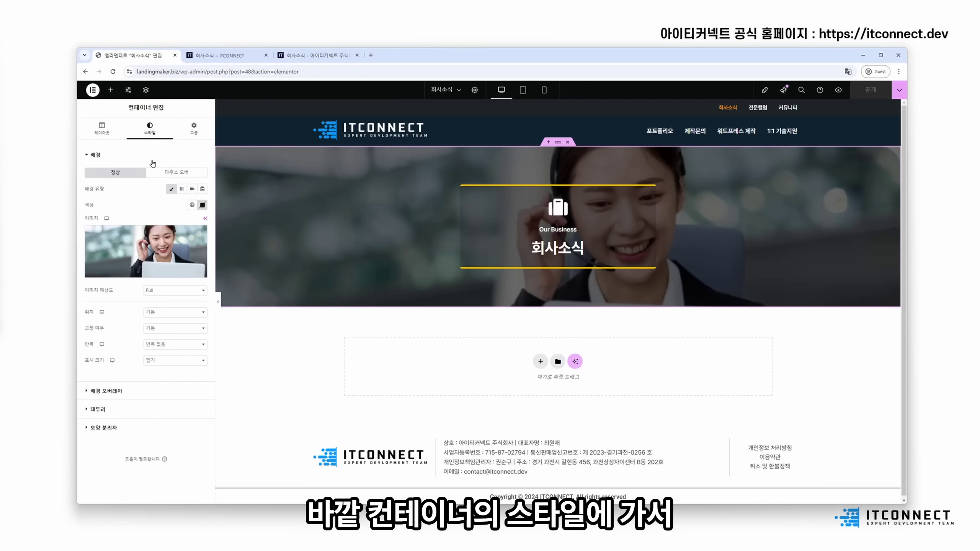
pyautogui.click(150, 250)
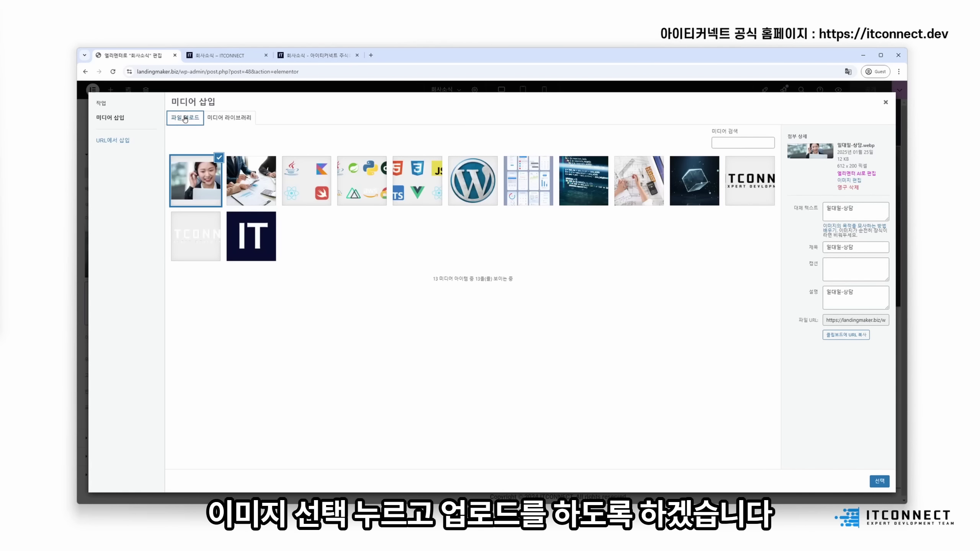
pyautogui.click(185, 118)
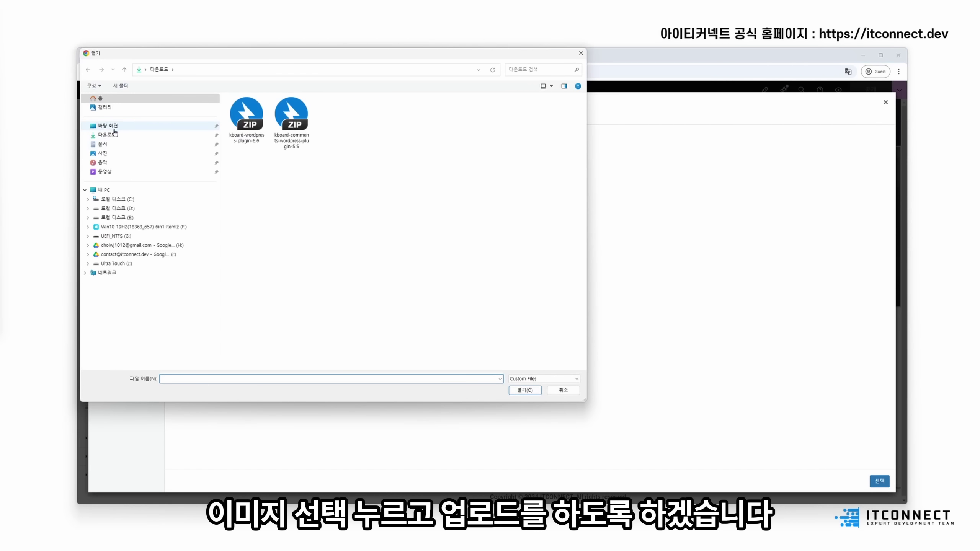
pyautogui.click(109, 126)
pyautogui.doubleClick(325, 177)
pyautogui.click(879, 480)
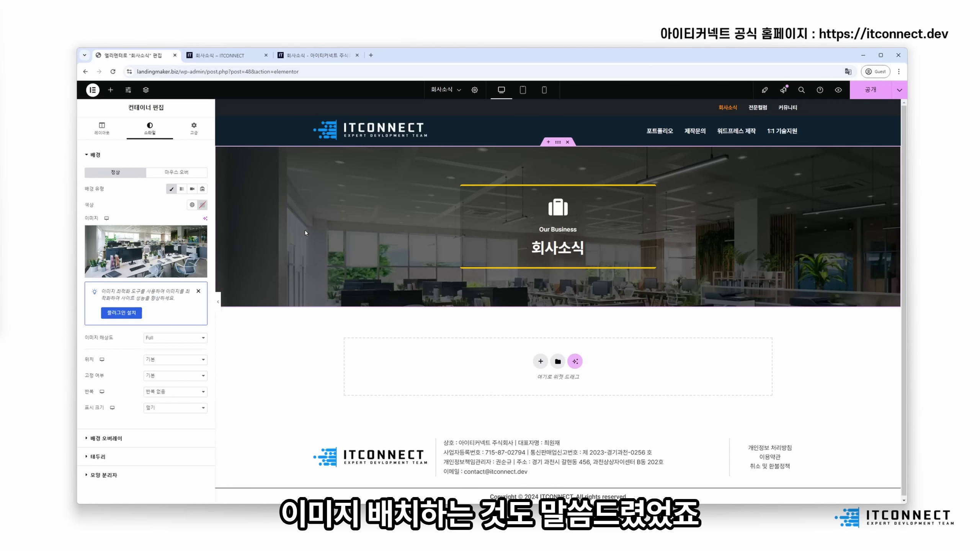
# - Set the banner background image's position to centre (정중앙) and publish the page
pyautogui.click(181, 360)
pyautogui.click(180, 383)
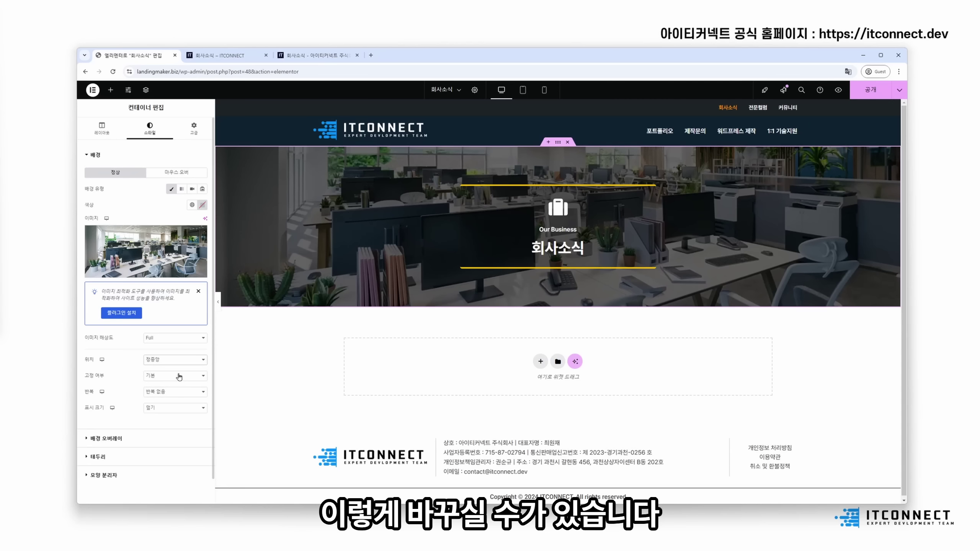
pyautogui.hotkey('ctrl', 's')
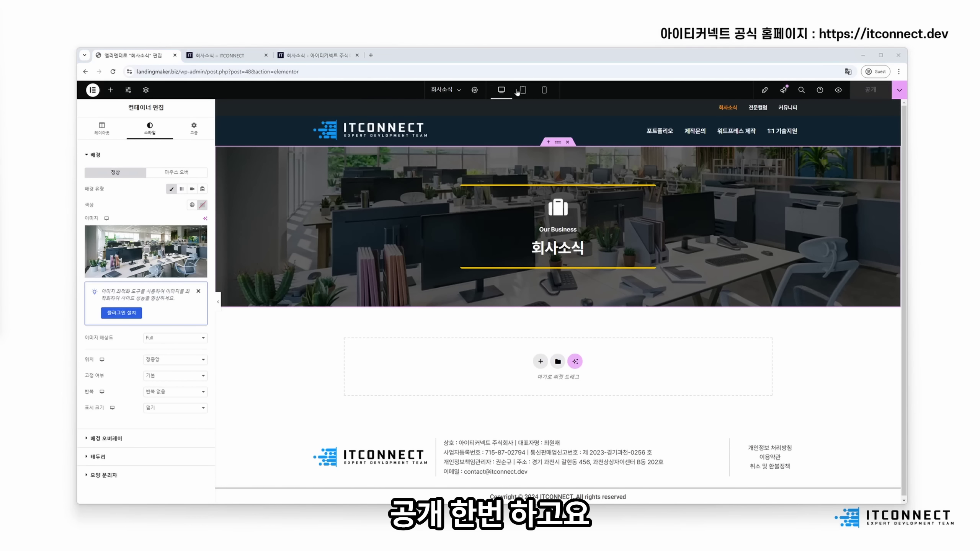
# - Check the banner in the mobile and tablet previews, and return to the desktop view
pyautogui.click(544, 90)
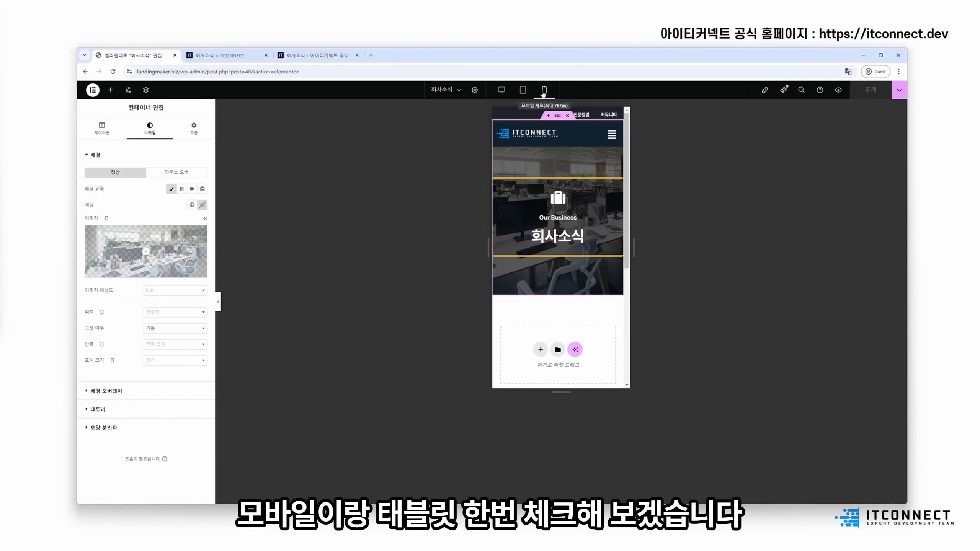
pyautogui.click(523, 91)
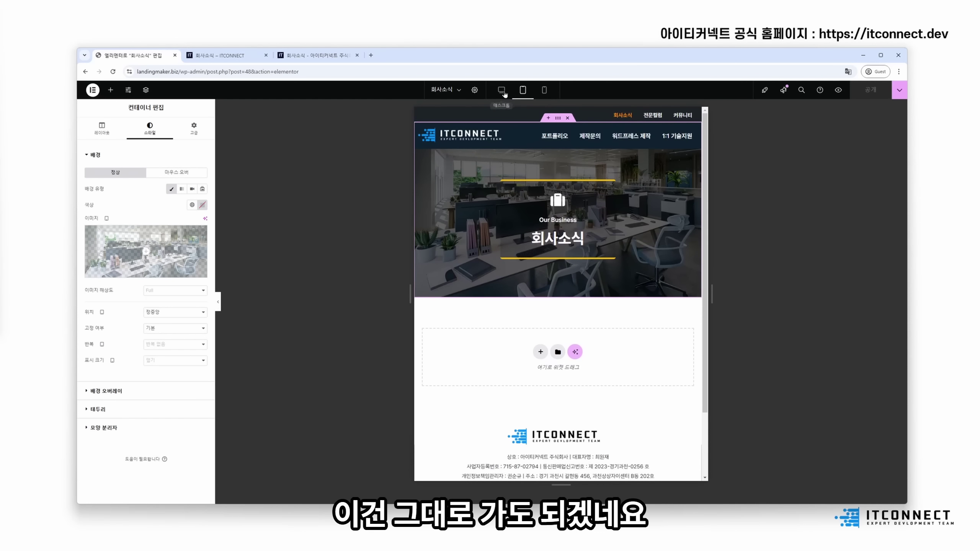
pyautogui.click(501, 90)
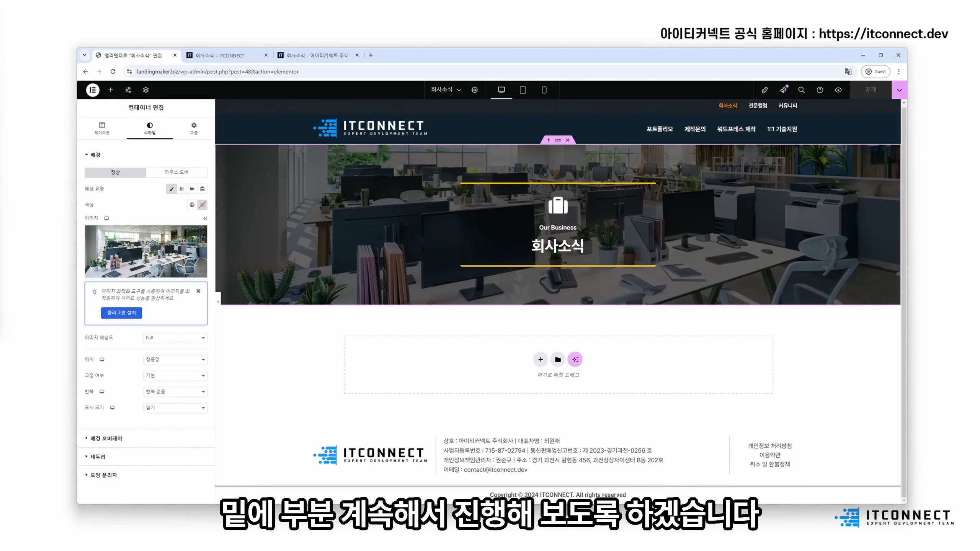
# - Add a new flexbox container with a column direction below the banner
pyautogui.click(541, 360)
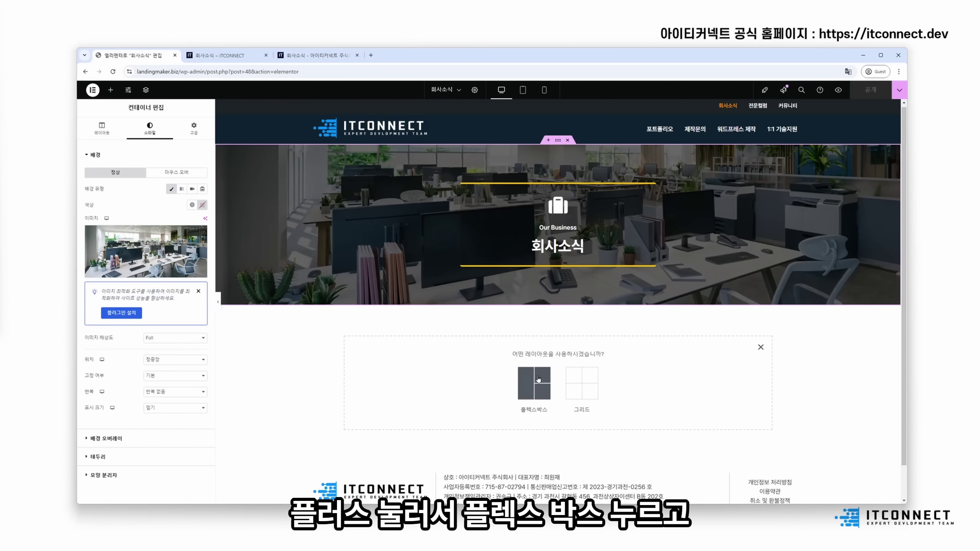
pyautogui.click(538, 379)
pyautogui.click(453, 380)
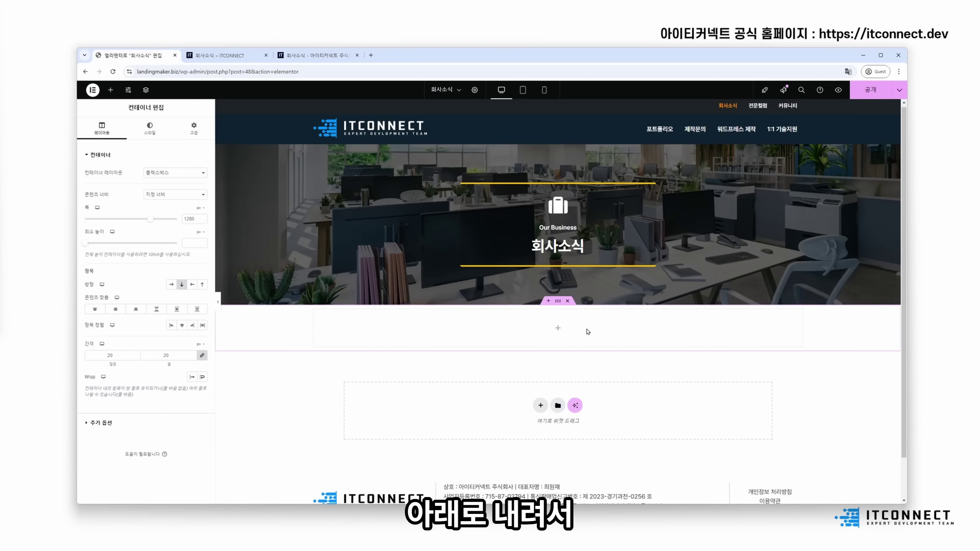
pyautogui.scroll(-1, 587, 332)
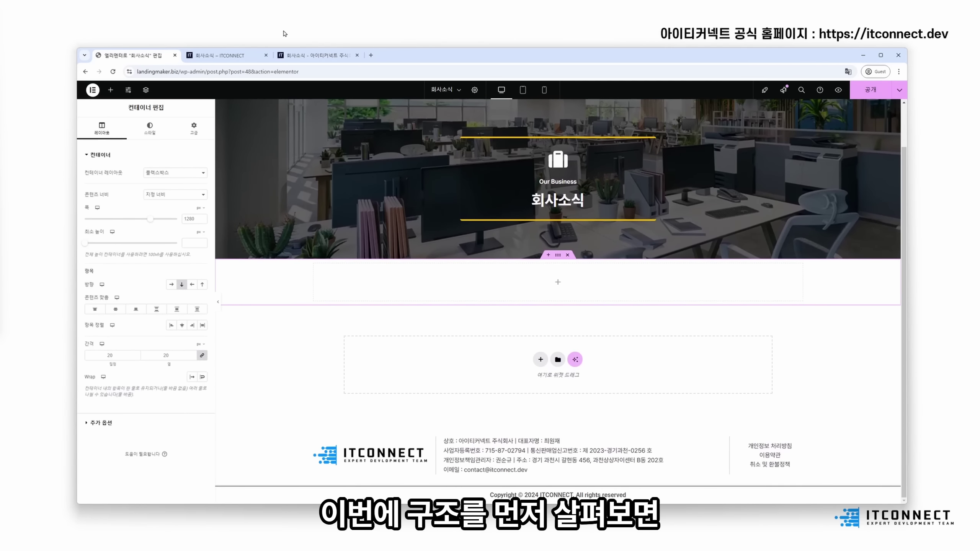
# - Check the news item layout on the reference 회사소식 page, and nest a container inside the new section
pyautogui.click(313, 56)
pyautogui.scroll(-2, 469, 262)
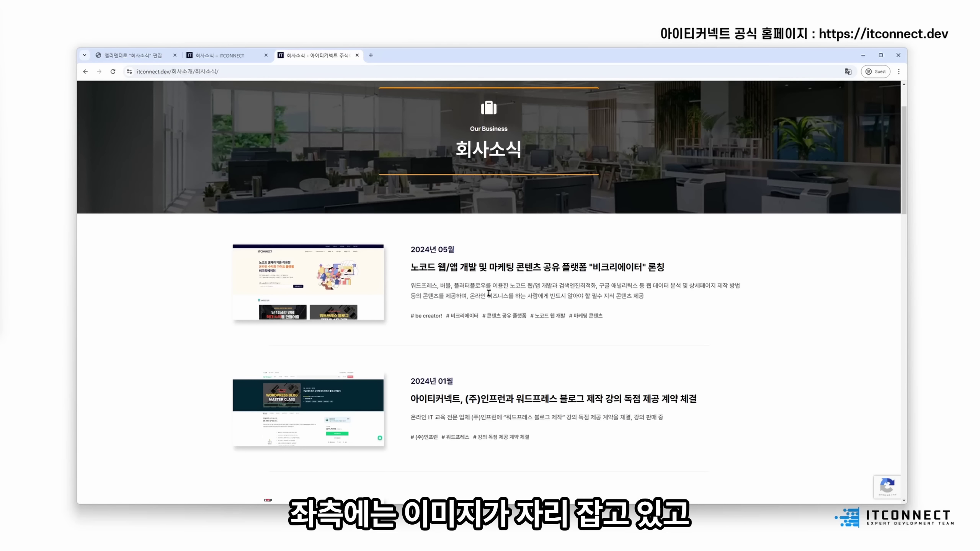
pyautogui.click(130, 55)
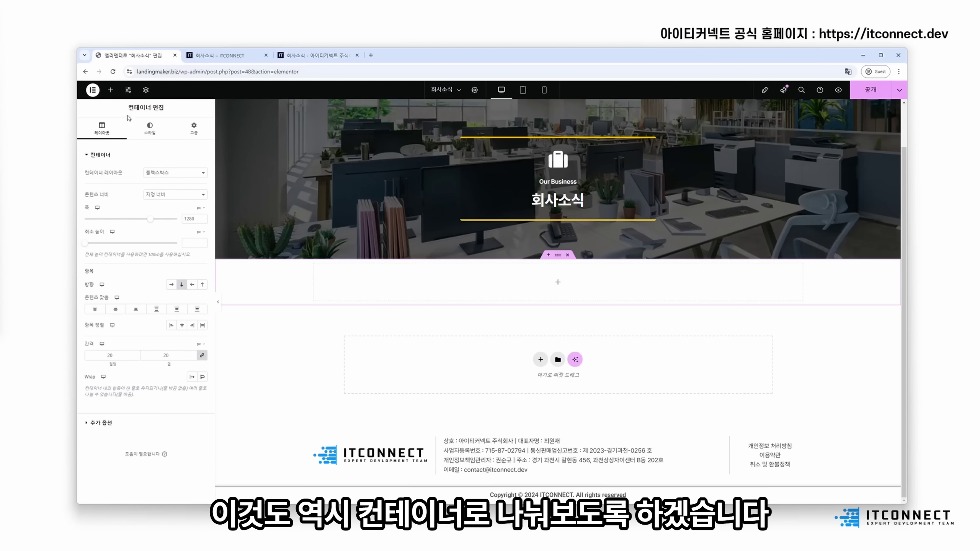
pyautogui.click(110, 90)
pyautogui.moveTo(109, 226); pyautogui.dragTo(455, 290)
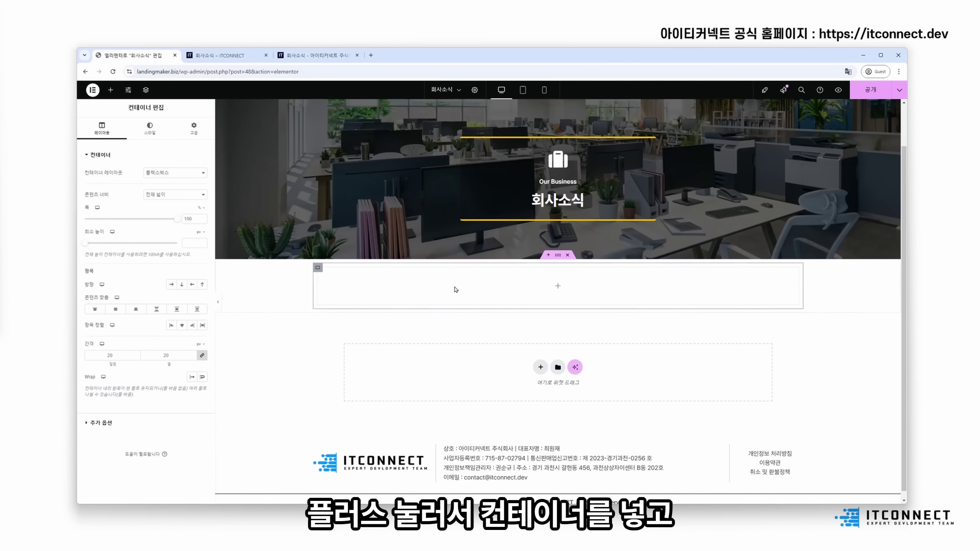
# - Duplicate the nested container and set the outer container's direction to row so the two sit side by side
pyautogui.click(111, 91)
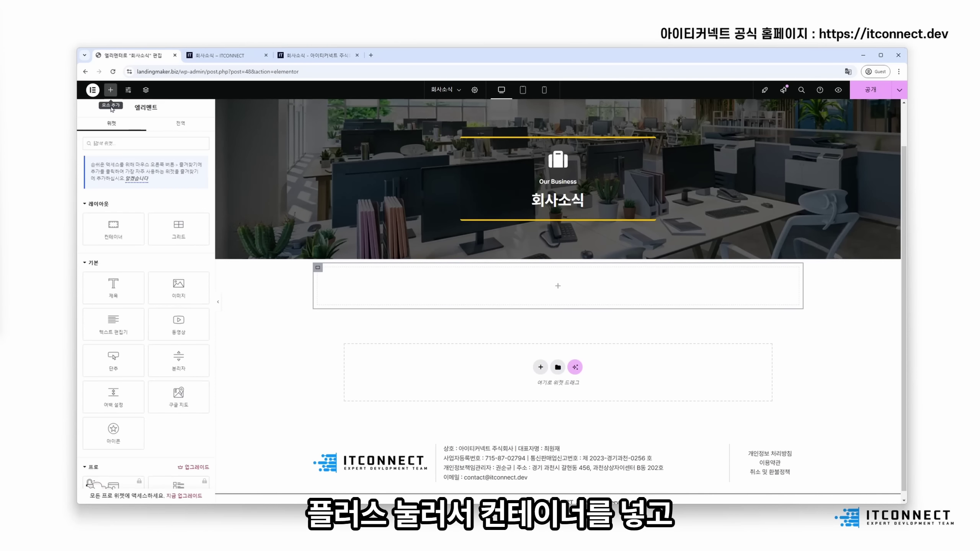
pyautogui.click(296, 55)
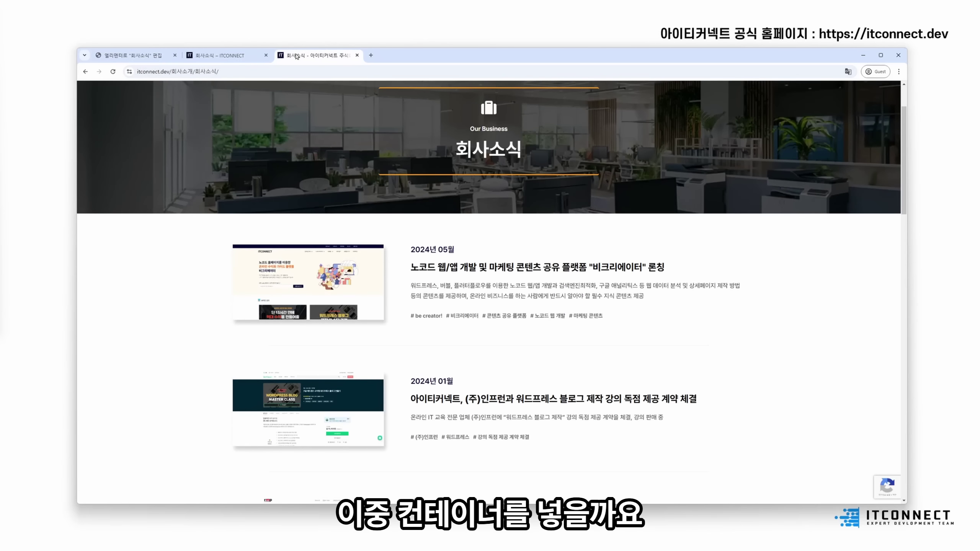
pyautogui.click(168, 54)
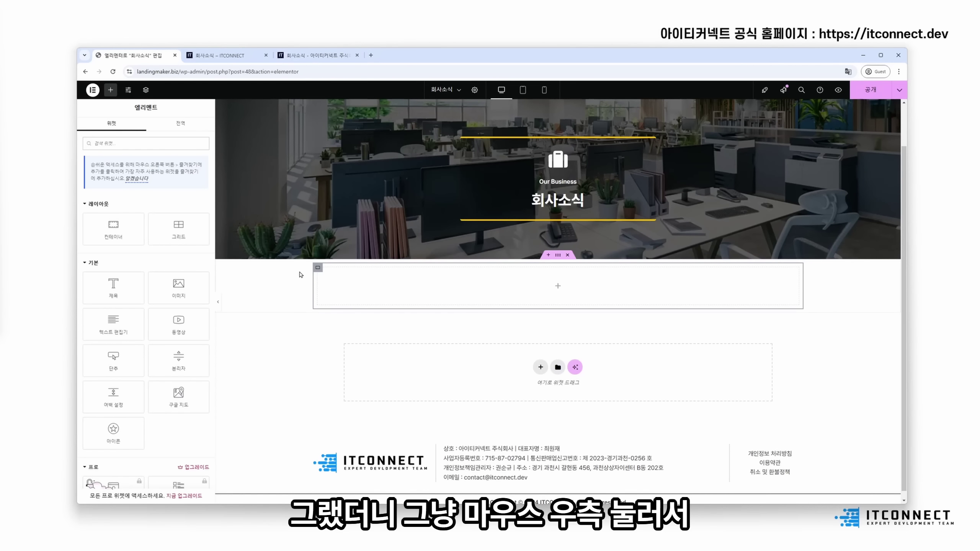
pyautogui.rightClick(317, 267)
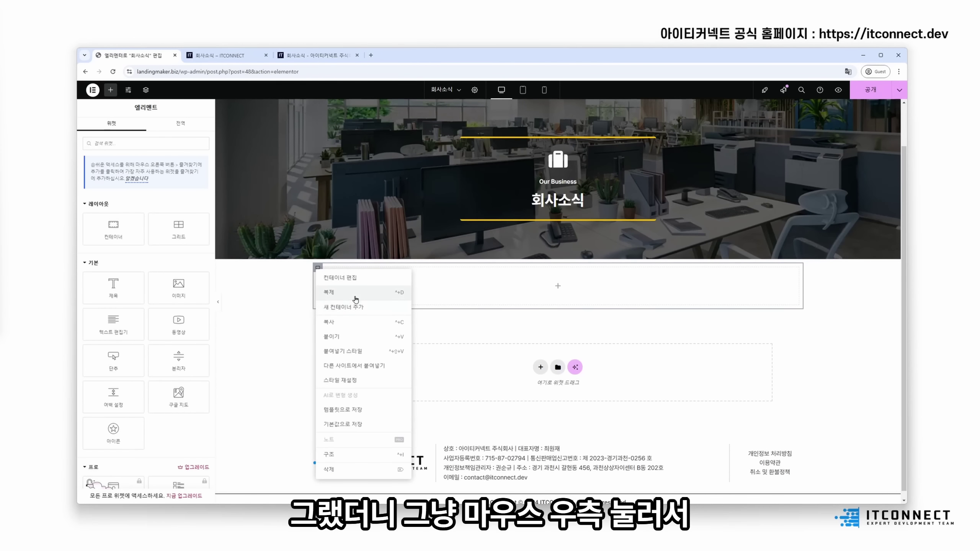
pyautogui.click(355, 293)
pyautogui.moveTo(317, 321); pyautogui.dragTo(787, 286)
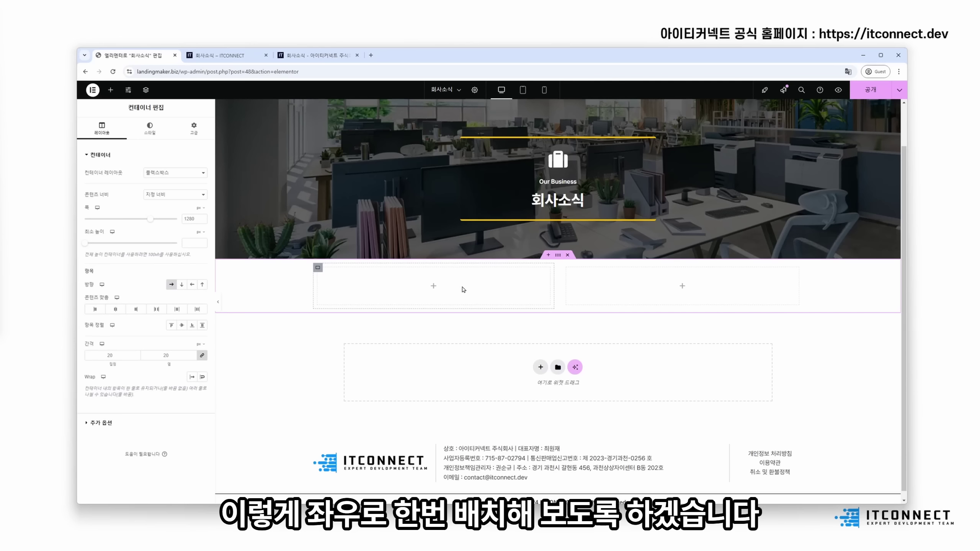
# - Set the left nested container's width to 35% and the right nested container's width to 65%
pyautogui.click(317, 269)
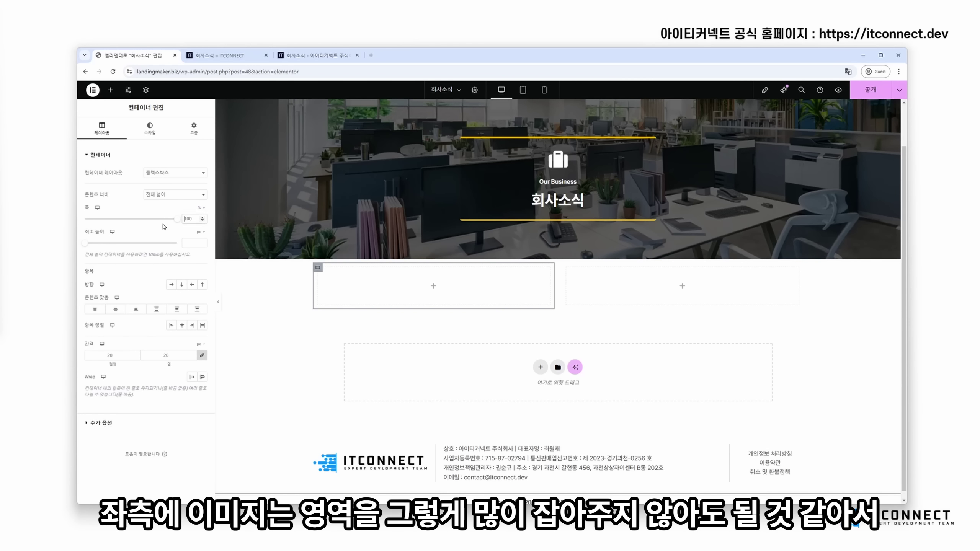
pyautogui.write('30')
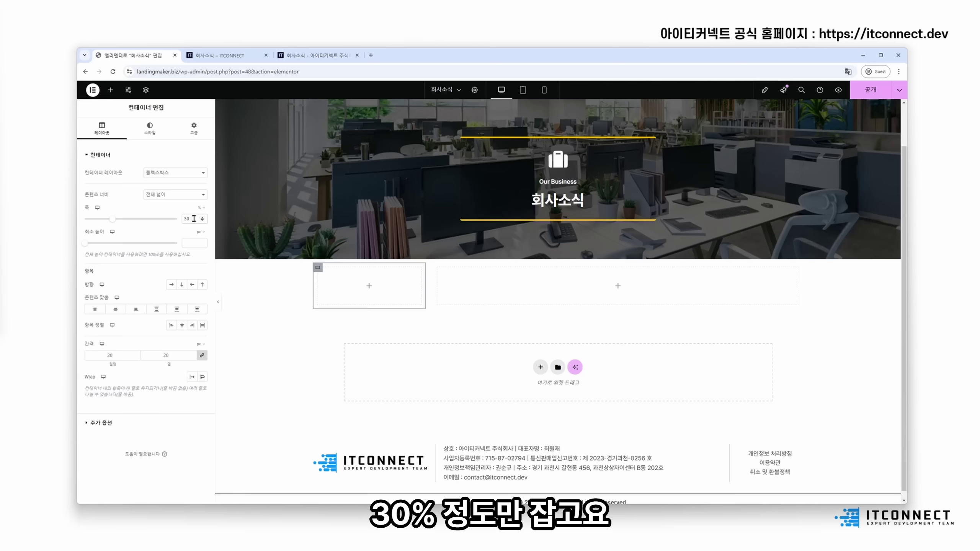
pyautogui.press('BackSpace')
pyautogui.write('5')
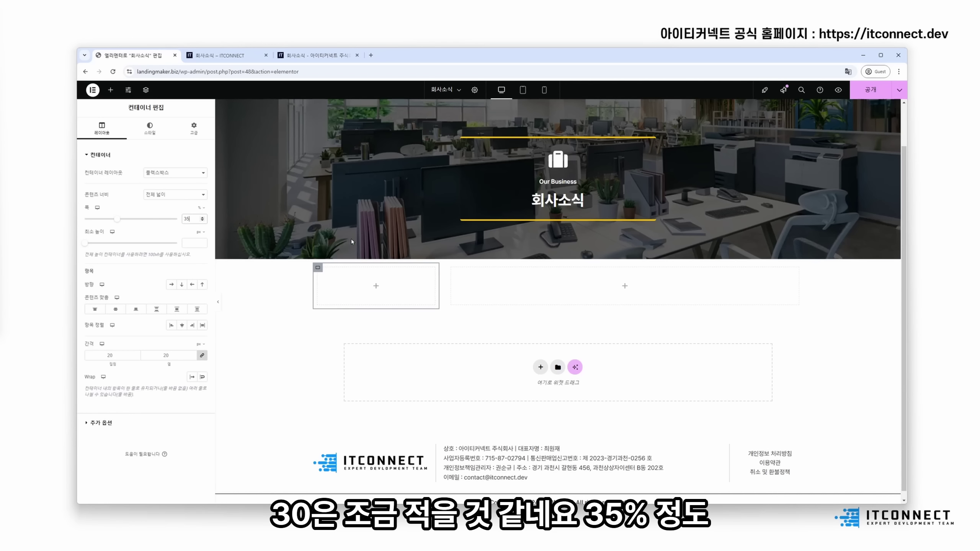
pyautogui.click(452, 269)
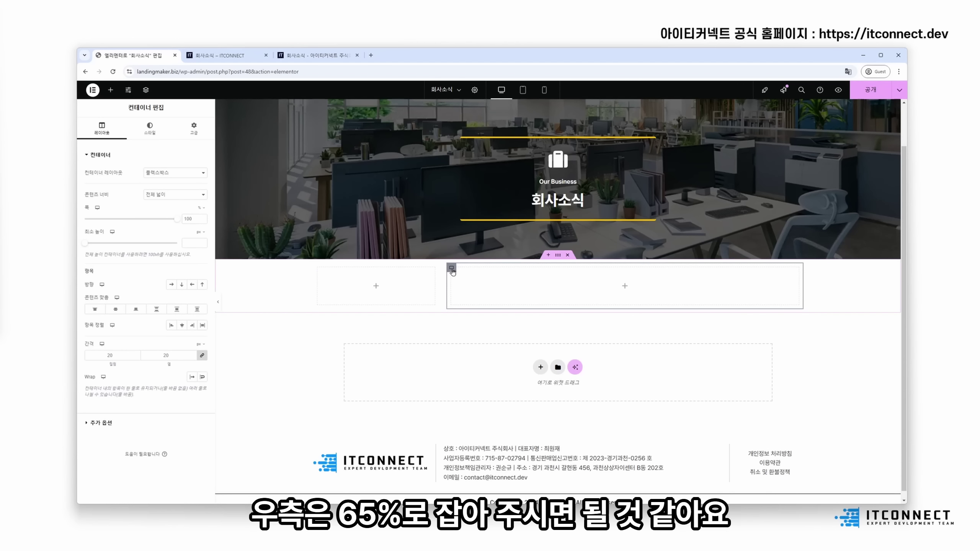
pyautogui.doubleClick(195, 219)
pyautogui.write('65')
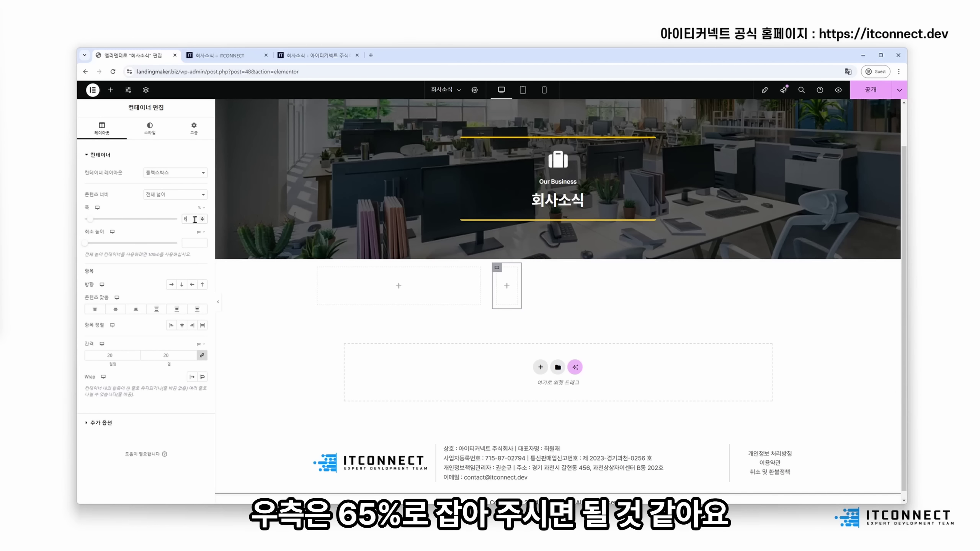
# - Add an image widget to the left container and stack four heading widgets in the right container
pyautogui.click(111, 90)
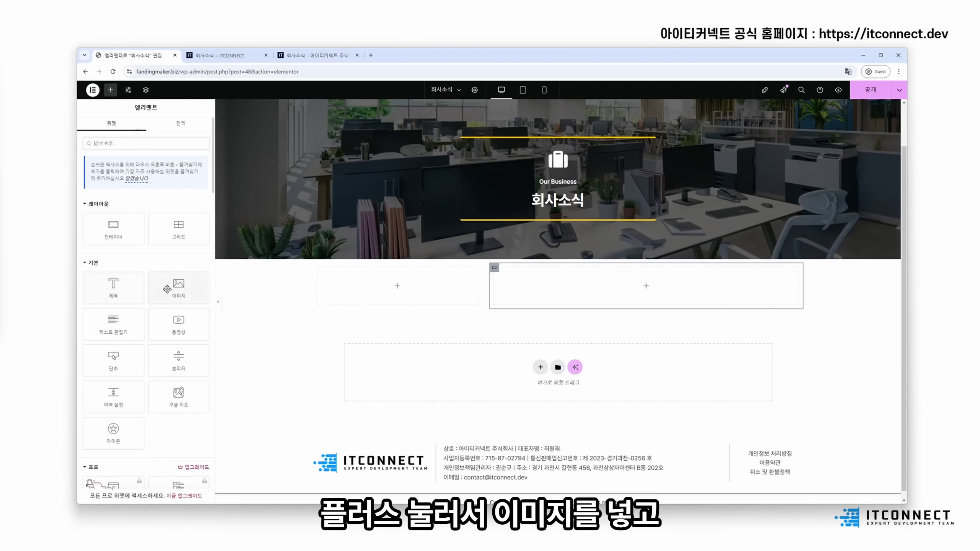
pyautogui.moveTo(178, 288); pyautogui.dragTo(390, 290)
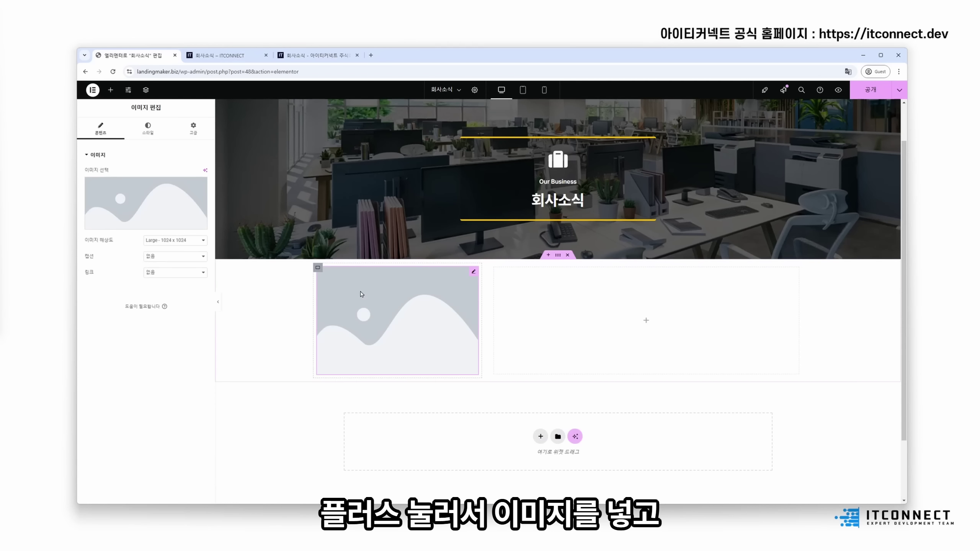
pyautogui.click(111, 89)
pyautogui.moveTo(113, 287); pyautogui.dragTo(569, 319)
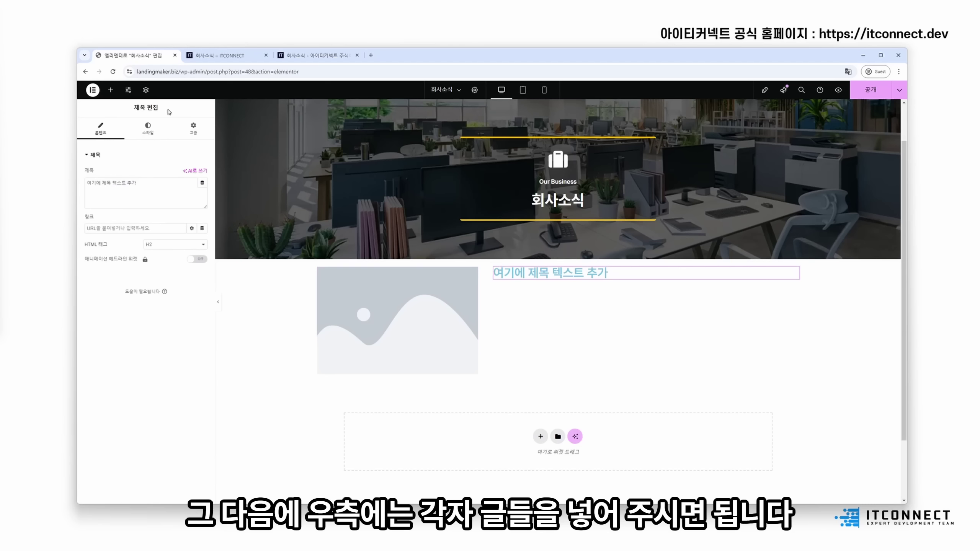
pyautogui.click(111, 90)
pyautogui.moveTo(113, 228); pyautogui.dragTo(107, 222)
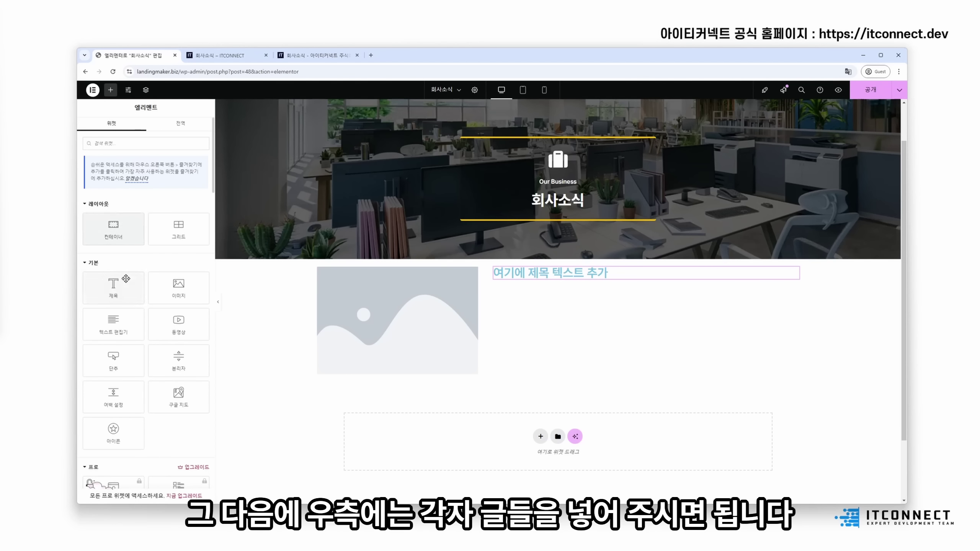
pyautogui.moveTo(124, 280); pyautogui.dragTo(548, 276)
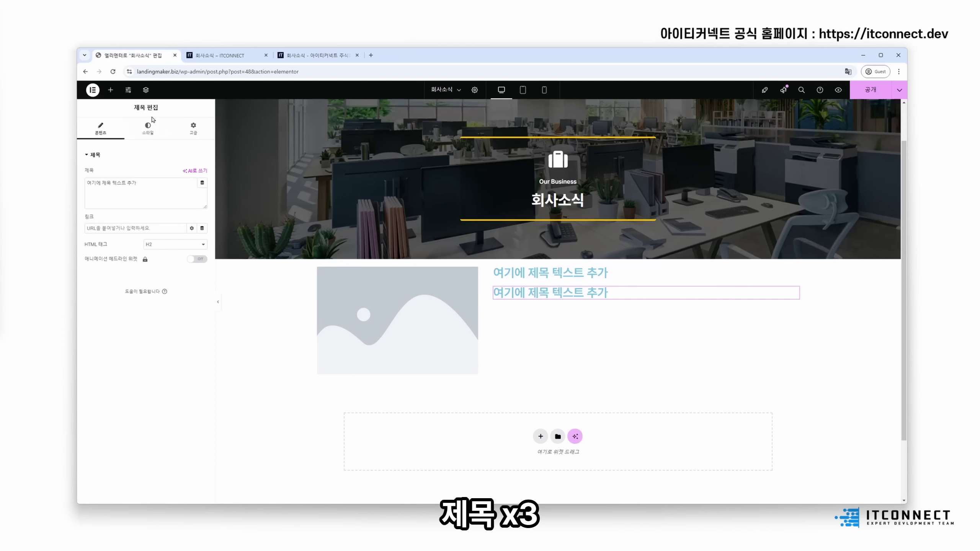
pyautogui.click(110, 90)
pyautogui.moveTo(113, 287); pyautogui.dragTo(548, 301)
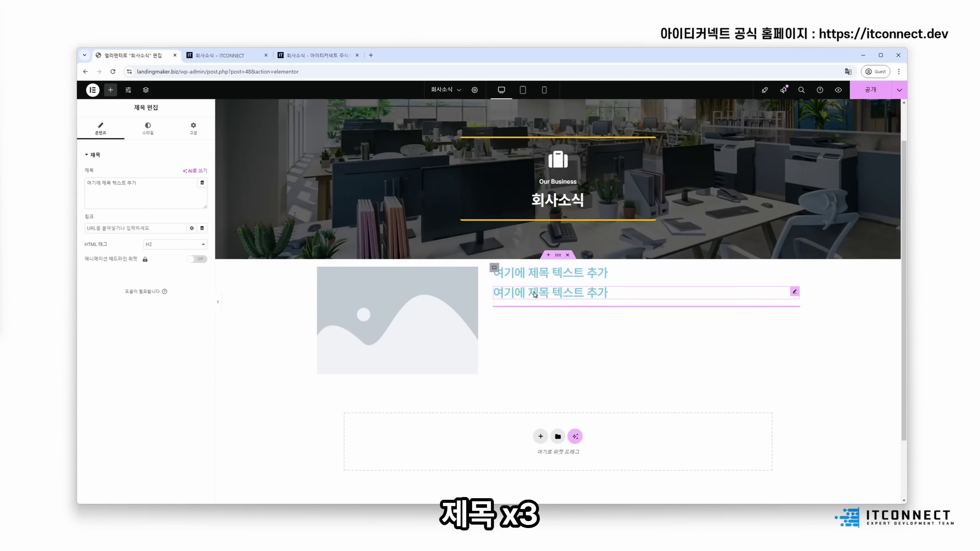
pyautogui.click(110, 89)
pyautogui.moveTo(113, 288); pyautogui.dragTo(584, 323)
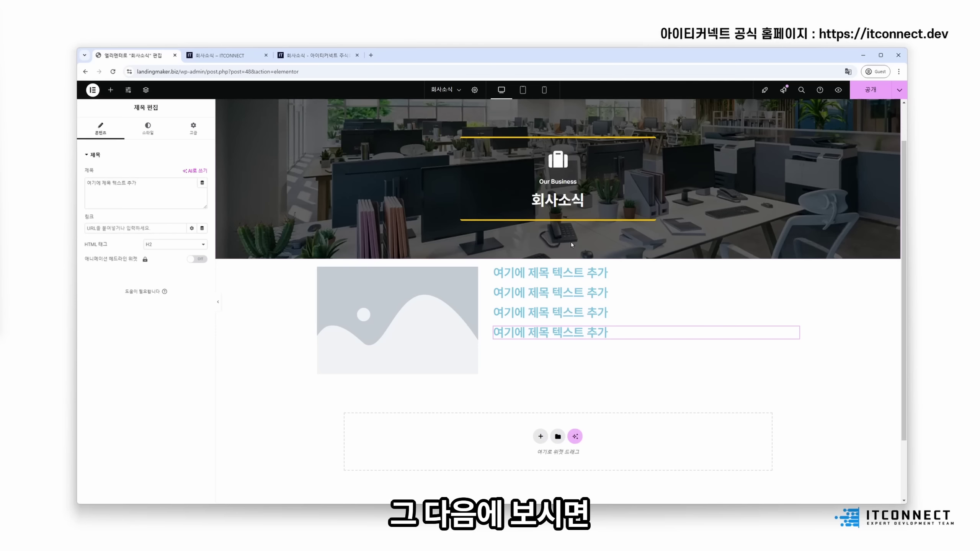
# - Check the first news item's text on the reference 회사소식 page, and set the first heading's text to "2024년 05월"
pyautogui.click(293, 56)
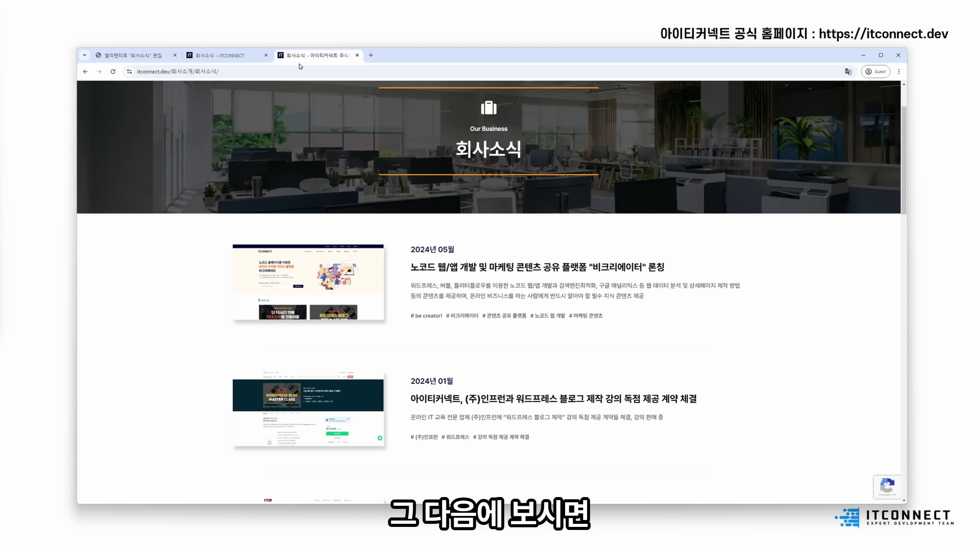
pyautogui.doubleClick(420, 250)
pyautogui.doubleClick(429, 267)
pyautogui.doubleClick(446, 286)
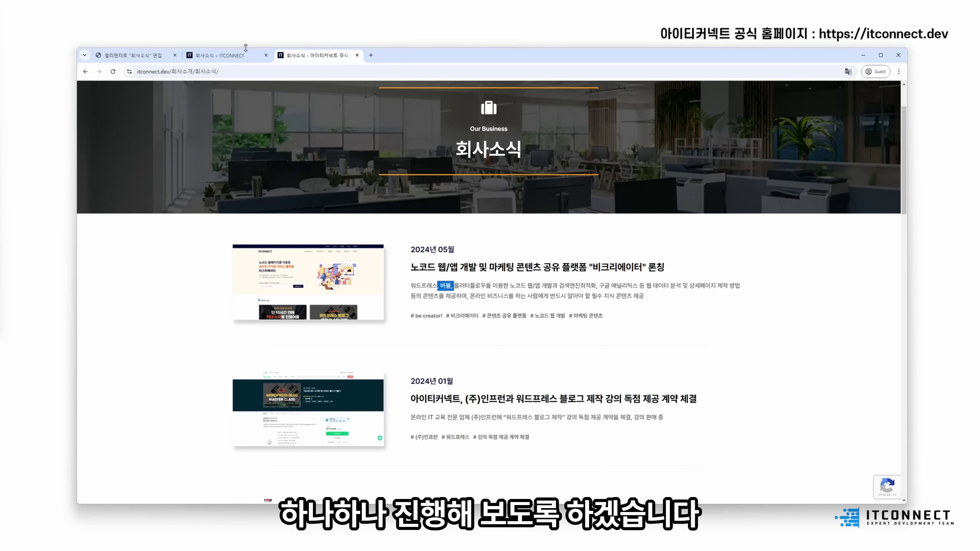
pyautogui.click(223, 55)
pyautogui.click(132, 56)
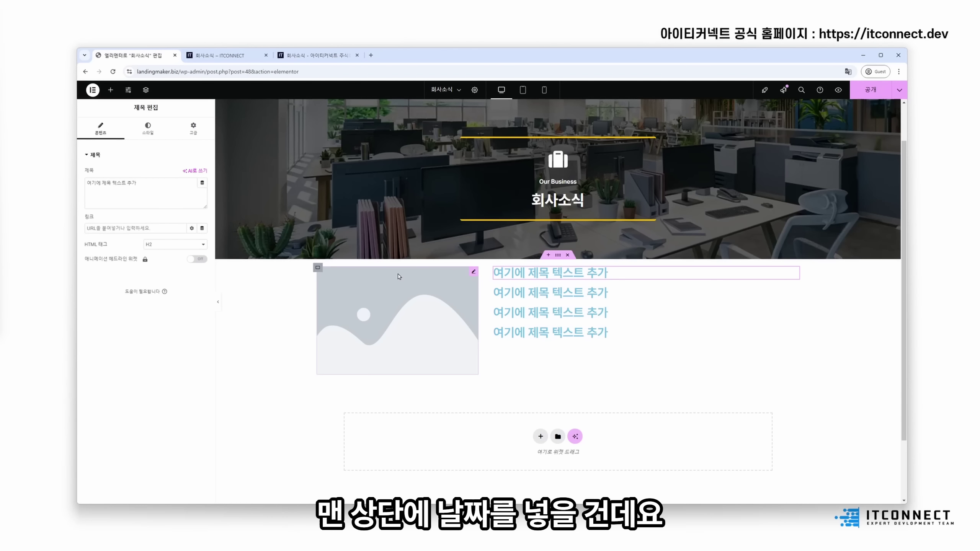
pyautogui.tripleClick(111, 183)
pyautogui.write('2024년 5')
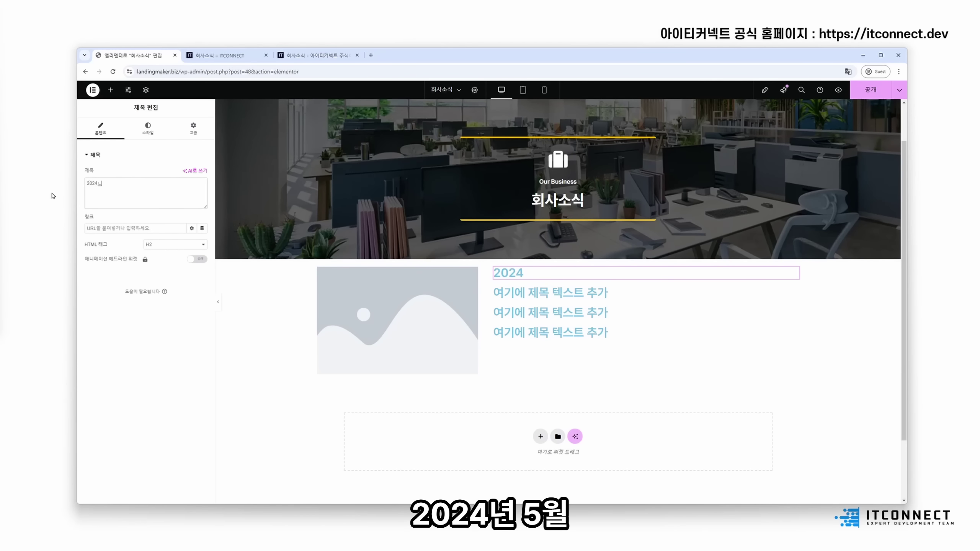
pyautogui.press('BackSpace')
pyautogui.write('05월')
# - Set the second heading's text to "노코드 웹/앱 개발 및 마케팅 콘텐츠 공유 플랫폼 "비크리에이터" 론칭"
pyautogui.click(550, 292)
pyautogui.tripleClick(96, 182)
pyautogui.write('노코드 웹/앱 개발 및 마케팅 콘텐츠 공유 플랫폼 "비크리에이터" 론칭')
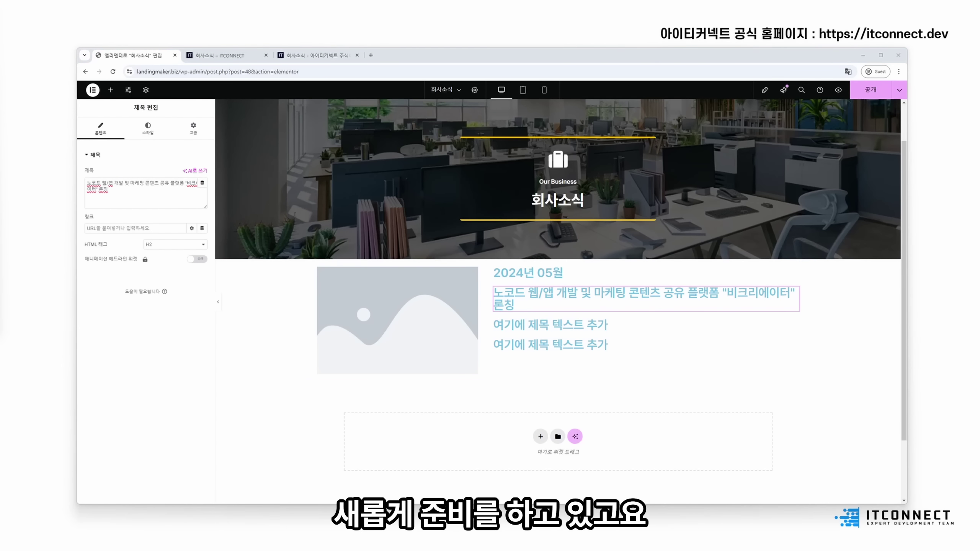
# - Replace the third heading's text with the reference item's description, from "워드프레스, 버블, 플러터플로우를 이용한" through "필수 지식 콘텐츠 제공"
pyautogui.click(550, 324)
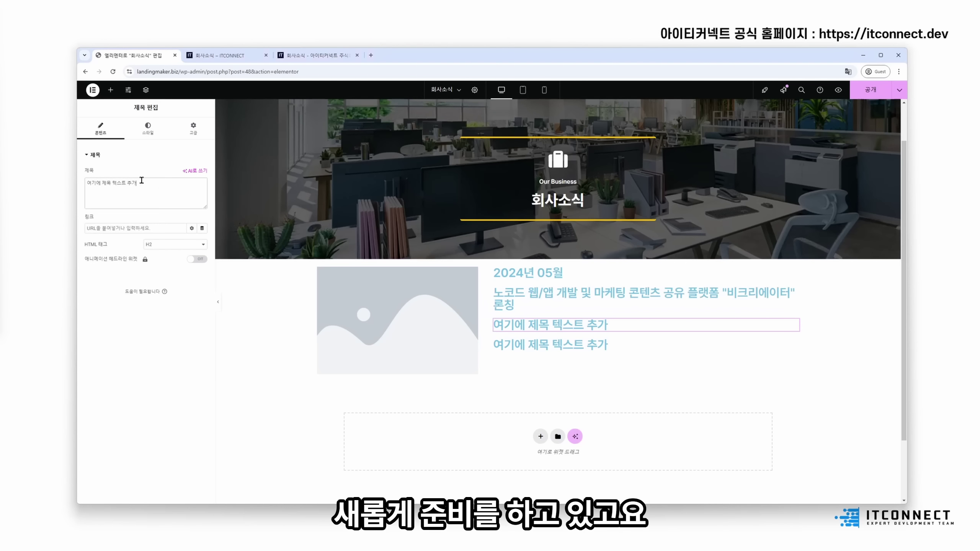
pyautogui.tripleClick(94, 181)
pyautogui.write('워드프레스, 버블, 플러터플로우를 이용한 노코드 웹/앱 개발과 검색엔진최적화, 구글 애널리틱스 등 웹 데이터 분석 및 상세페이지 제작 방법 등의 콘텐츠를 제공하며, 온라인 비즈니스를 하는 사람에게 반드시 알아야 할 필수 지식 콘텐츠 제공')
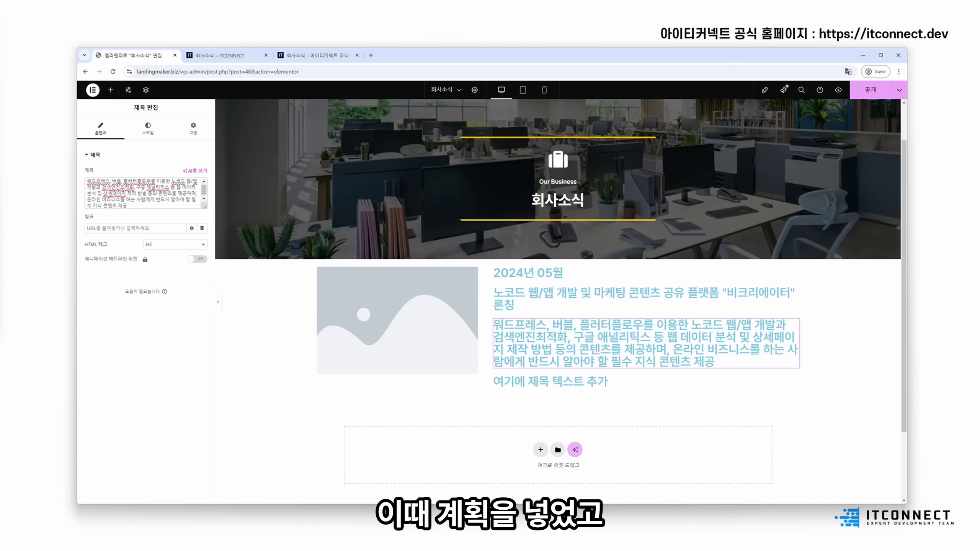
# - Set the fourth heading's text to the tag line "#비크리에이터 #콘텐츠 공유 플랫폼 # 노코드 웹 개발"
pyautogui.click(550, 381)
pyautogui.moveTo(136, 183); pyautogui.dragTo(48, 192)
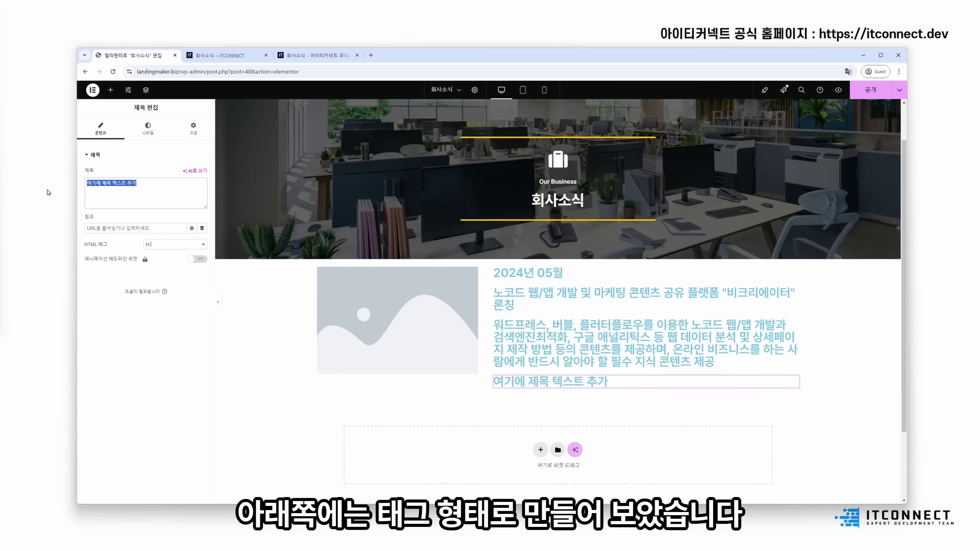
pyautogui.write('#')
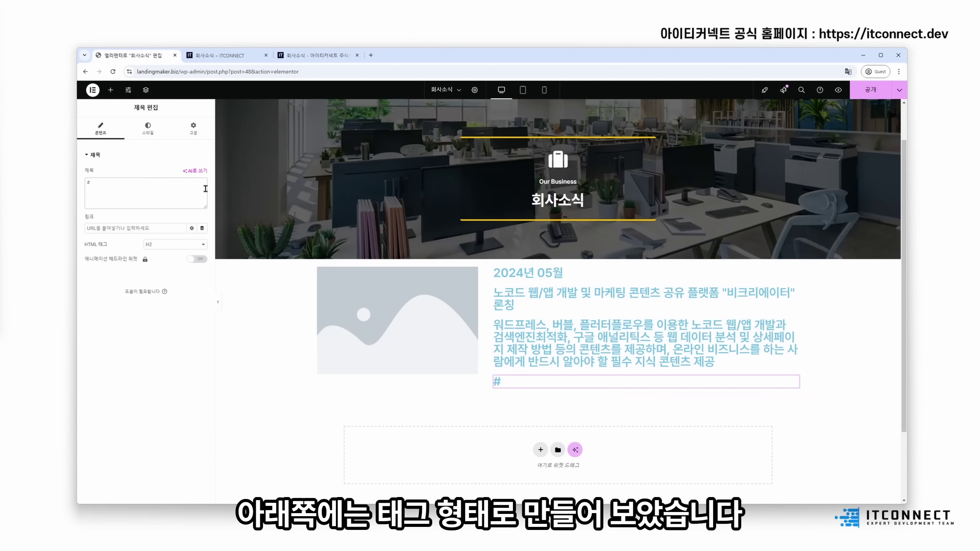
pyautogui.write('비크리리')
pyautogui.press('BackSpace')
pyautogui.write('에이터 #콘텐츠 공유 플랫폼')
pyautogui.write(' # 노코드 웹 갭')
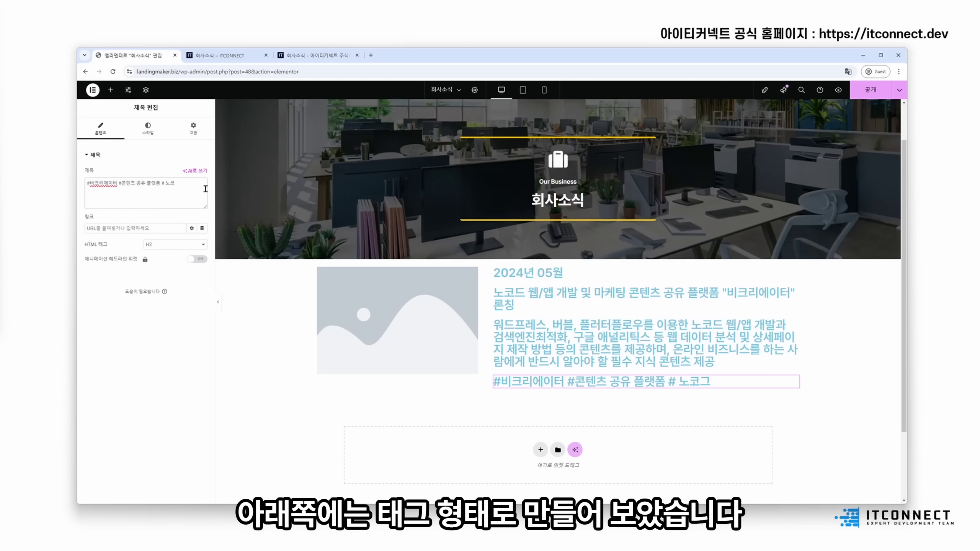
pyautogui.write('발')
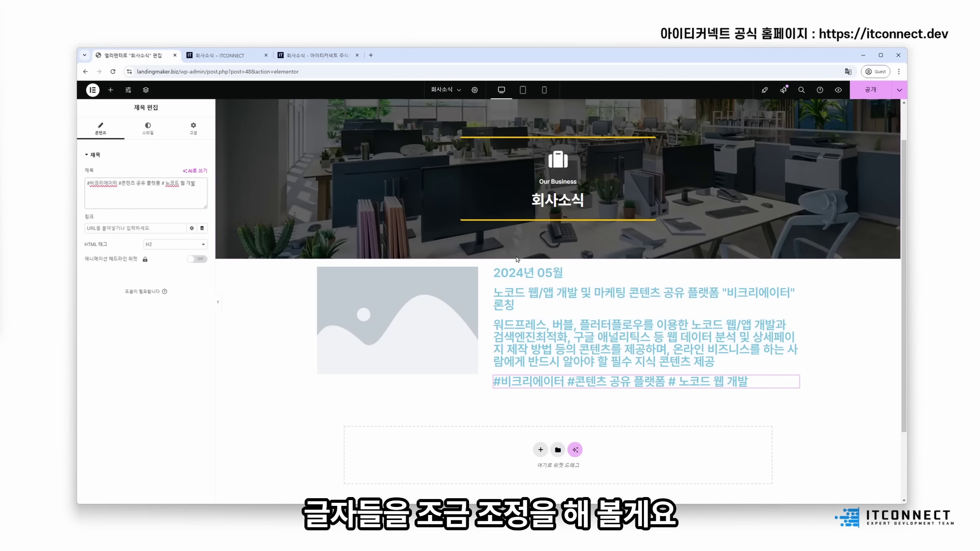
# - Change the date heading's HTML tag to p and set its text color to #000835
pyautogui.click(521, 273)
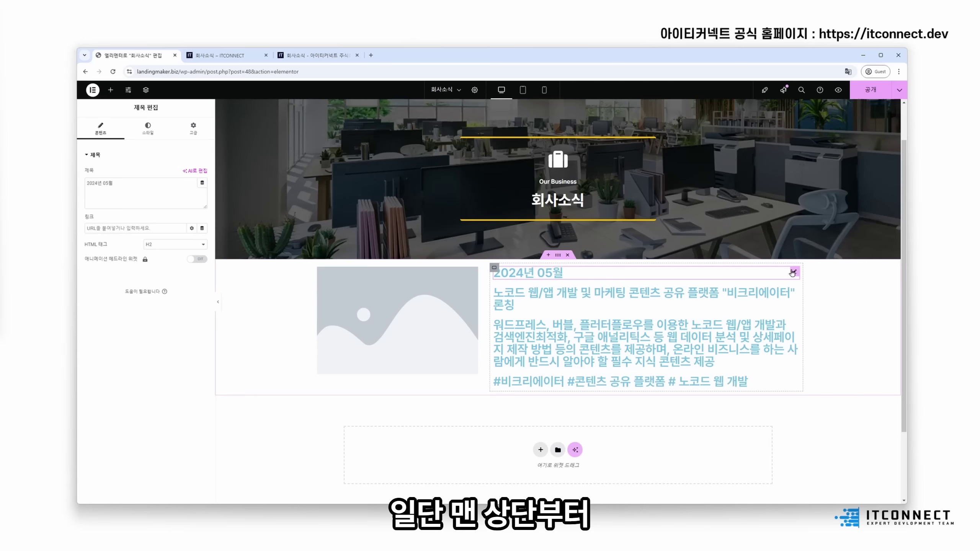
pyautogui.click(190, 249)
pyautogui.click(158, 330)
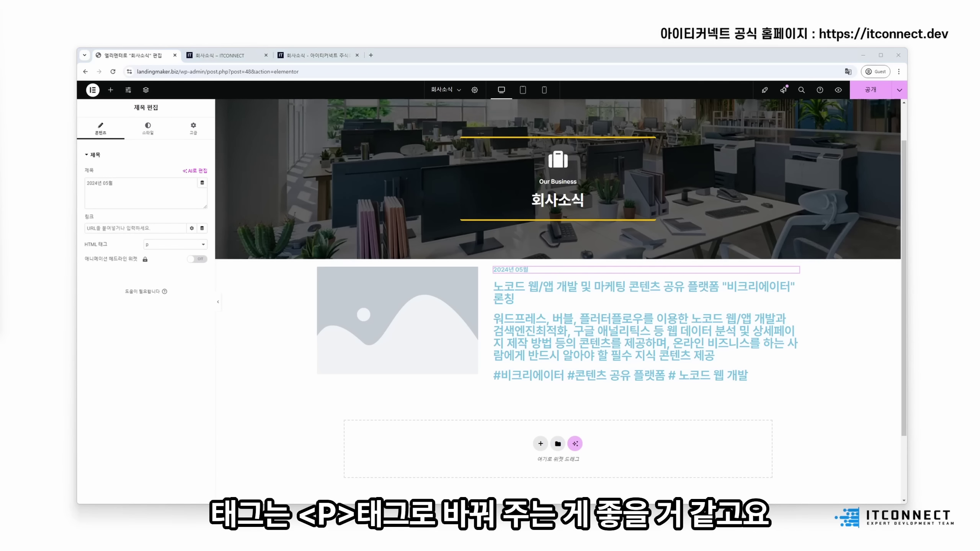
pyautogui.click(147, 127)
pyautogui.click(202, 281)
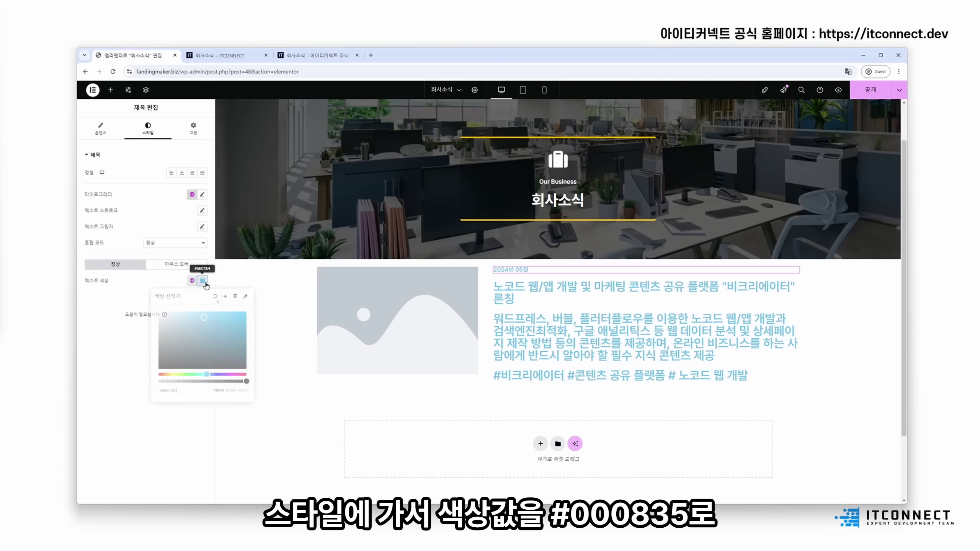
pyautogui.click(211, 390)
pyautogui.hotkey('ctrl', 'a')
pyautogui.write('#000835')
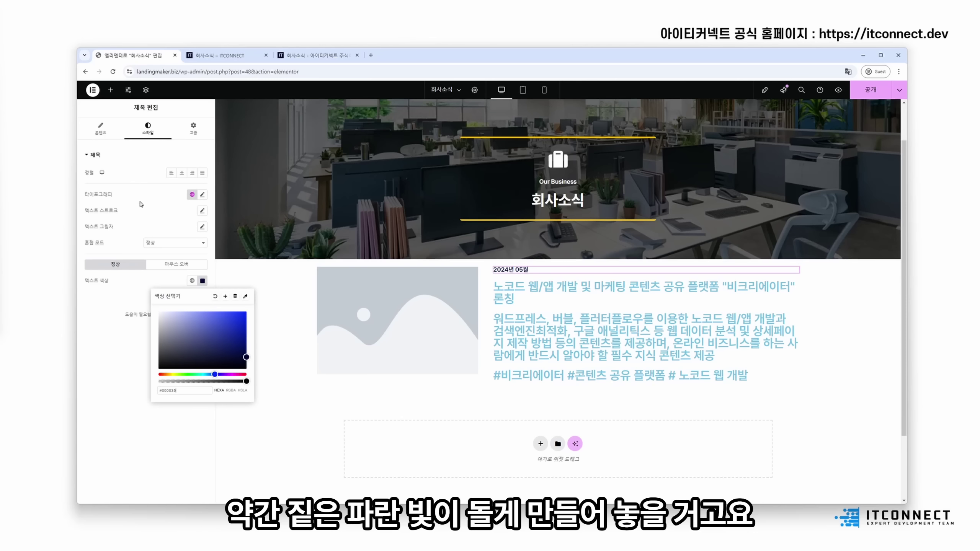
# - Set the date heading's font size to 24 px
pyautogui.click(202, 194)
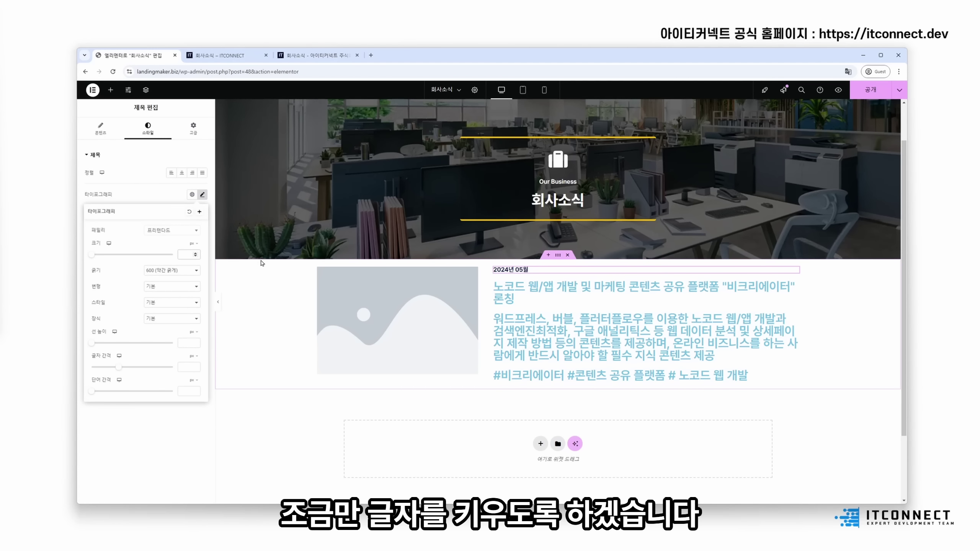
pyautogui.write('18')
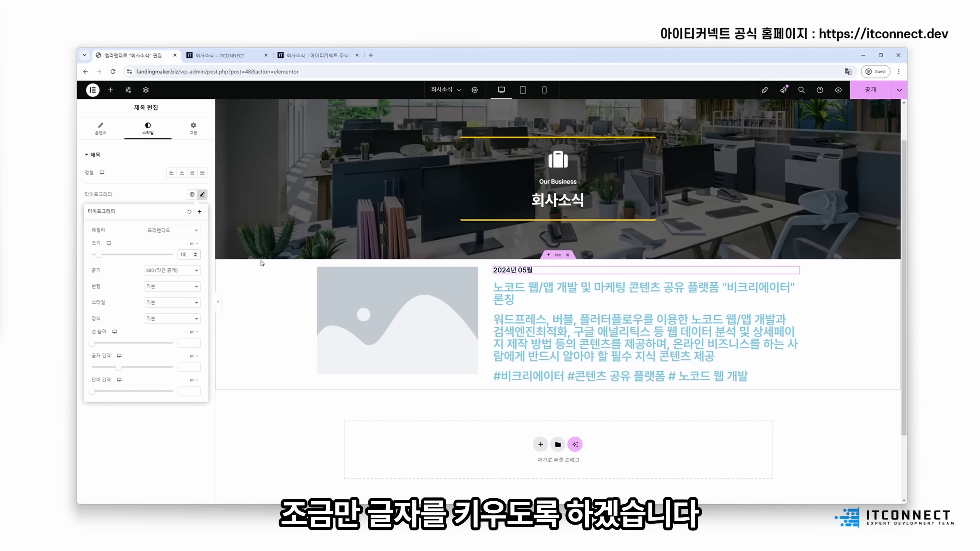
pyautogui.click(196, 253)
pyautogui.click(196, 253)
pyautogui.click(196, 253)
pyautogui.click(196, 253)
pyautogui.click(195, 253)
pyautogui.click(196, 253)
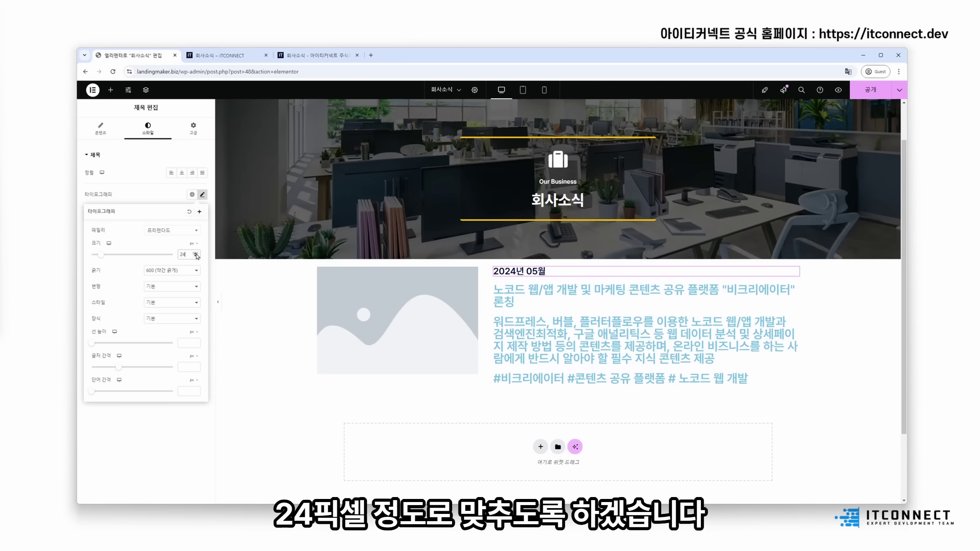
# - Compare the HTML tags of the news title and the banner title, and set the news title's text color to #333333
pyautogui.click(533, 295)
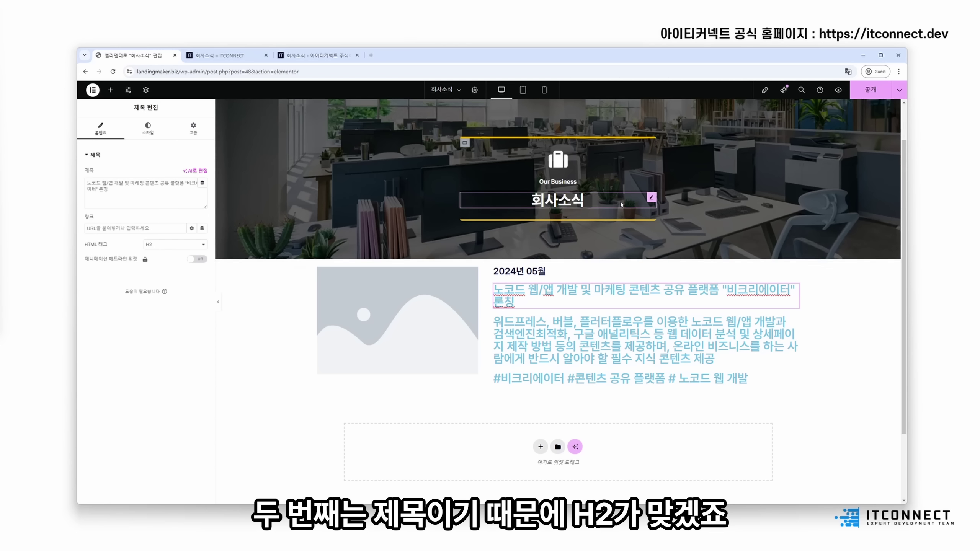
pyautogui.click(561, 206)
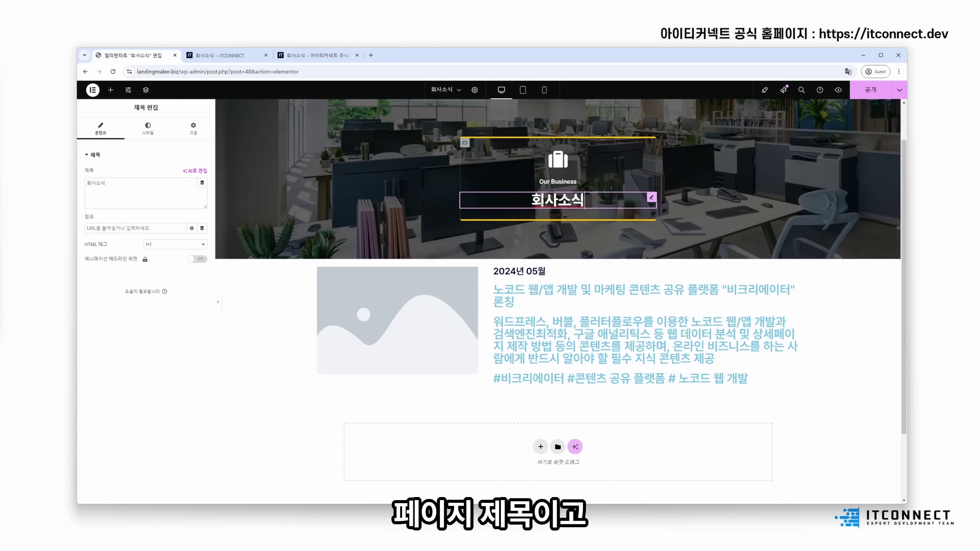
pyautogui.click(559, 296)
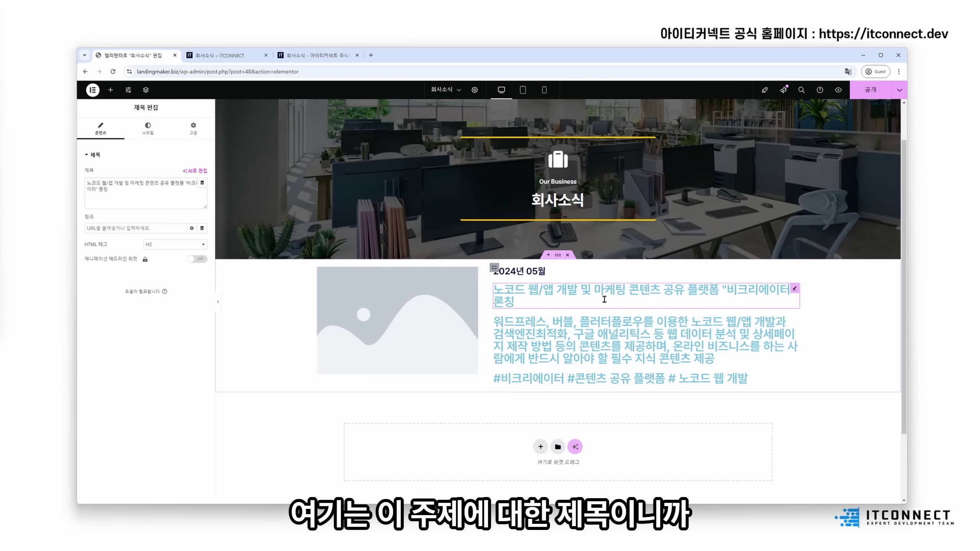
pyautogui.click(152, 131)
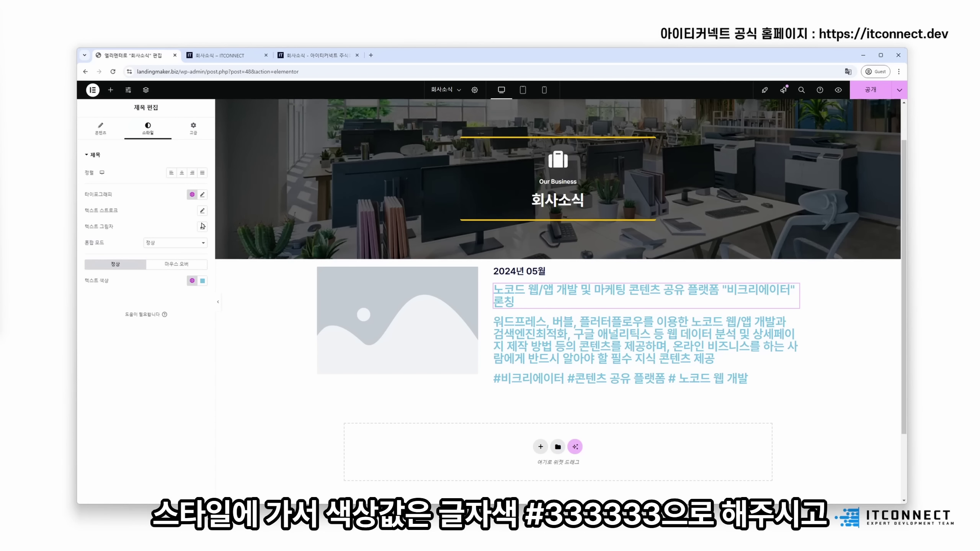
pyautogui.click(202, 281)
pyautogui.doubleClick(172, 390)
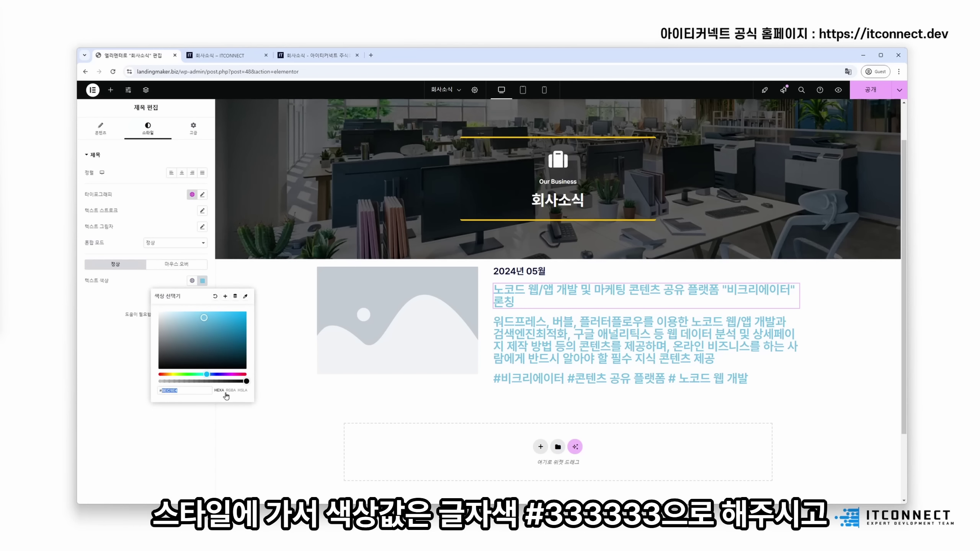
pyautogui.write('333333')
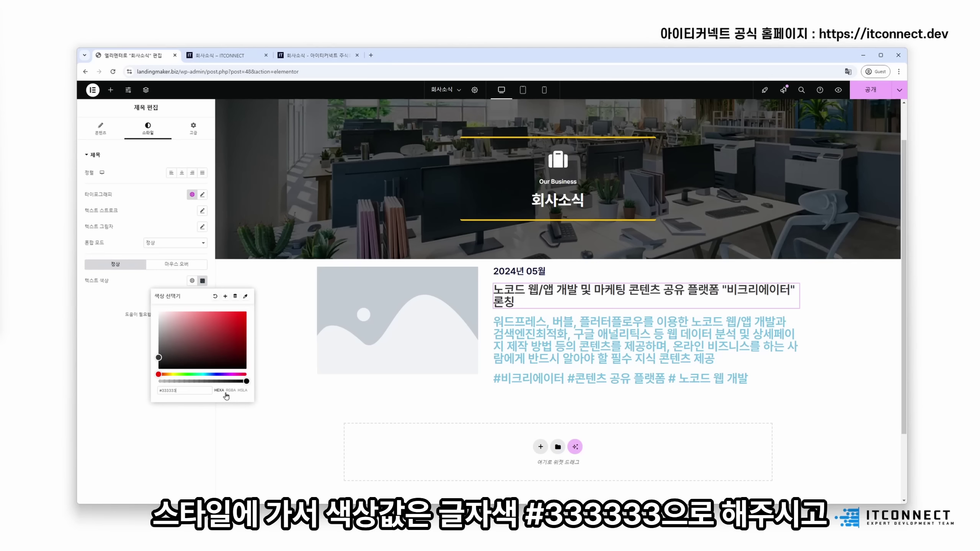
# - Try a font size of 30 px on the news title, and set it to 28 px instead
pyautogui.click(202, 195)
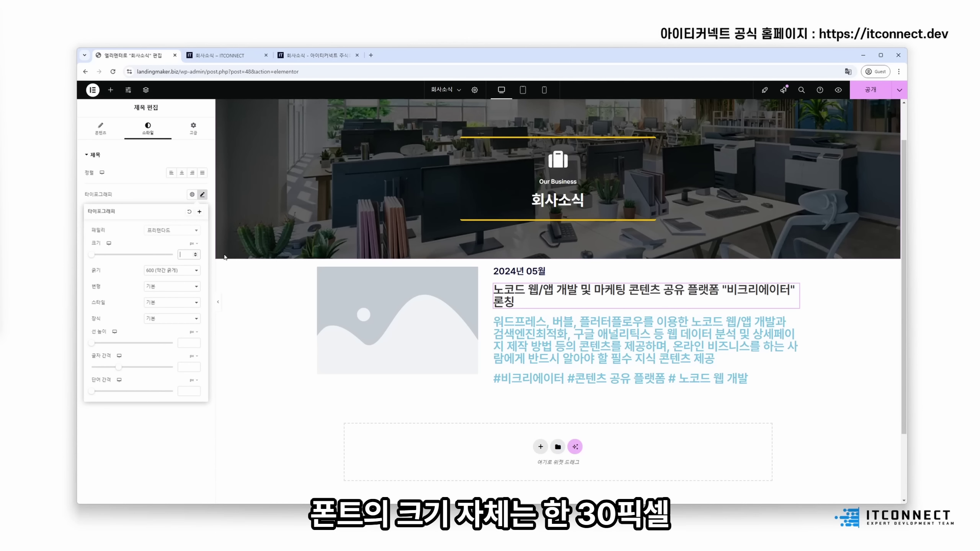
pyautogui.write('30')
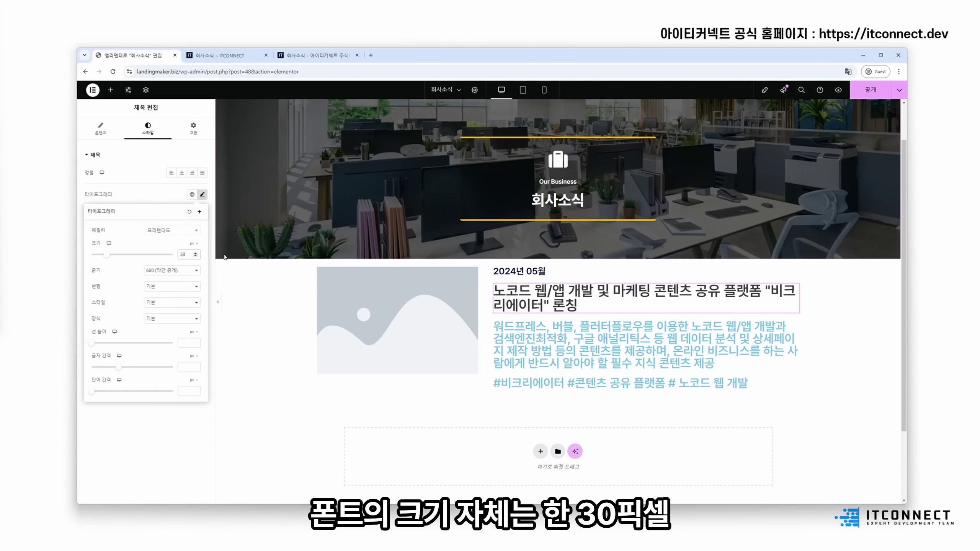
pyautogui.press('BackSpace')
pyautogui.press('BackSpace')
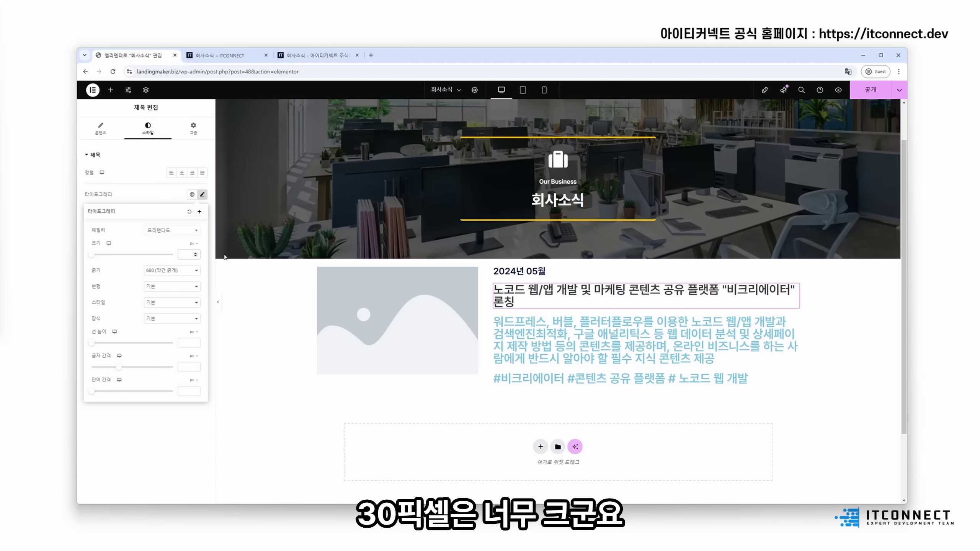
pyautogui.write('28')
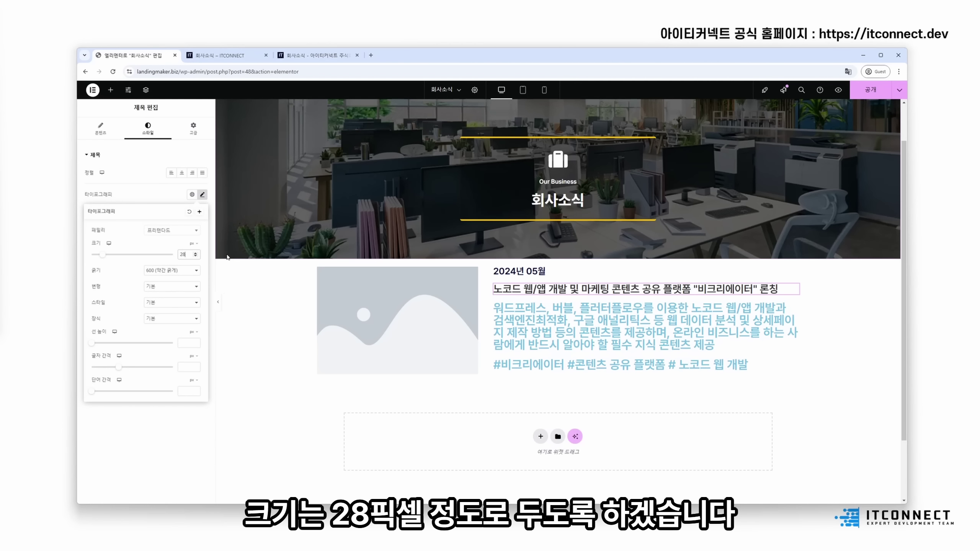
# - Compare font weights 700 and 800 on the news title, and set it to 700
pyautogui.click(181, 271)
pyautogui.click(165, 342)
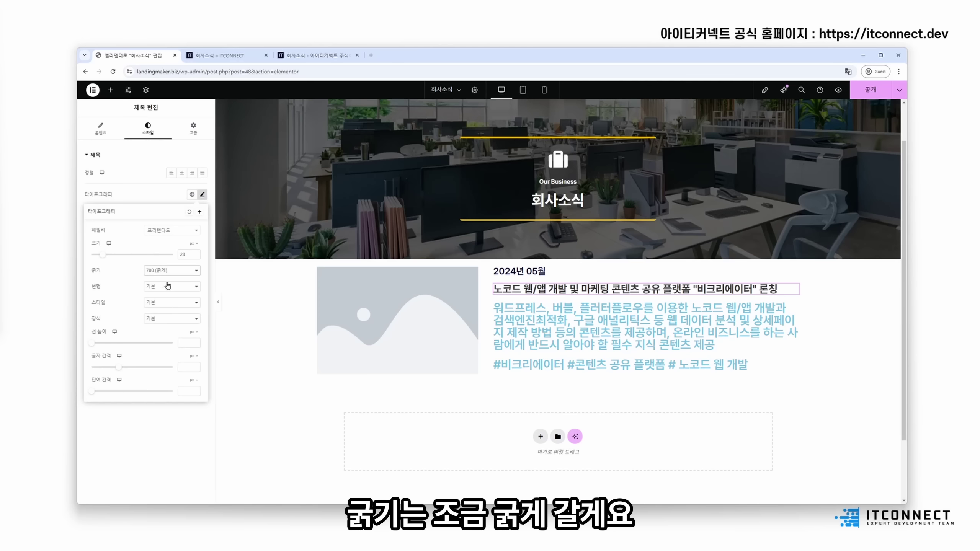
pyautogui.click(168, 272)
pyautogui.click(165, 349)
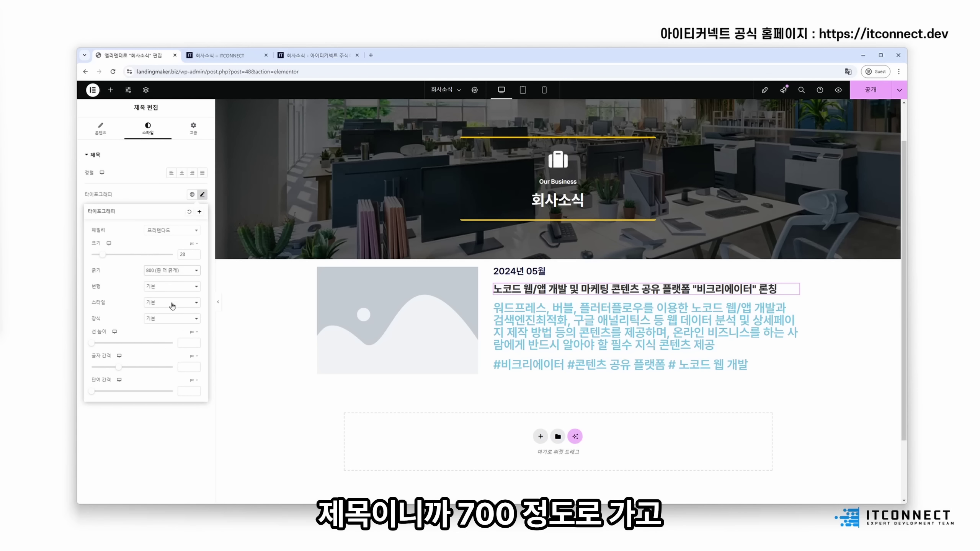
pyautogui.click(173, 272)
pyautogui.click(165, 343)
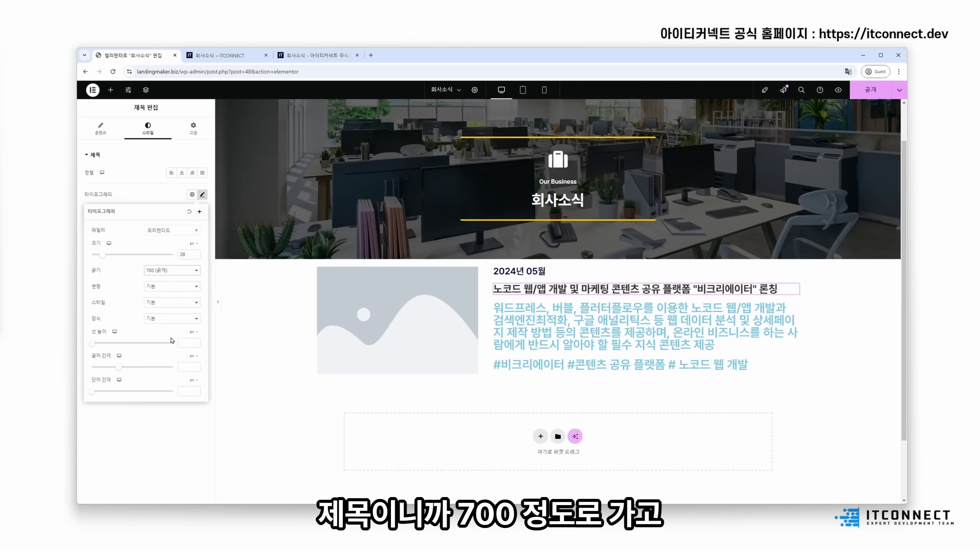
# - Set the "2024년 05월" date heading's font weight to 500
pyautogui.click(519, 271)
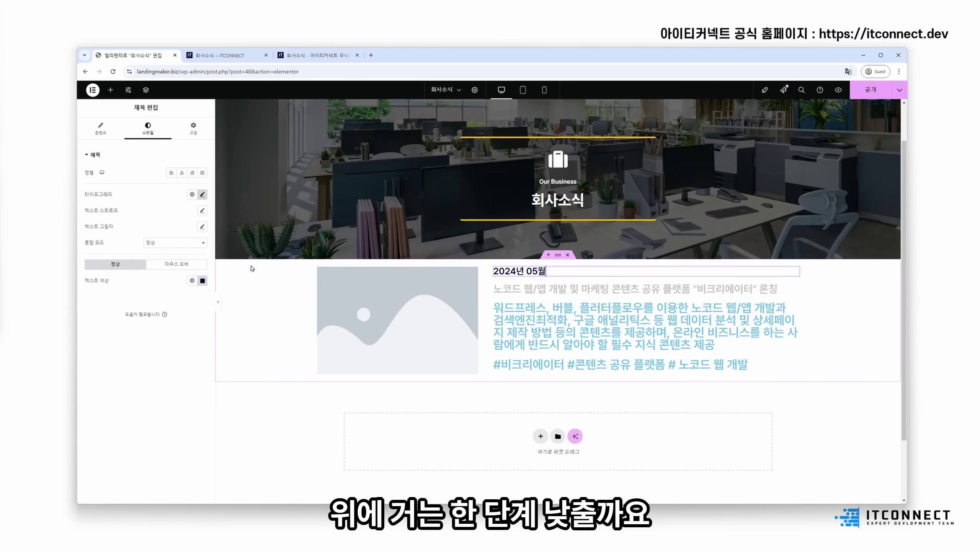
pyautogui.click(202, 194)
pyautogui.click(172, 270)
pyautogui.click(169, 320)
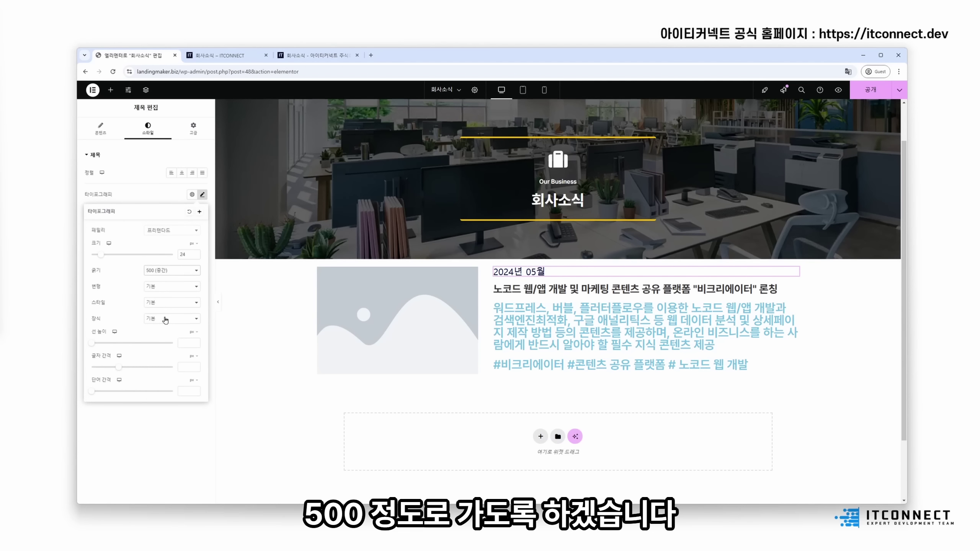
# - Set the news description paragraph's font size to 18 px and its font weight to 400
pyautogui.click(559, 326)
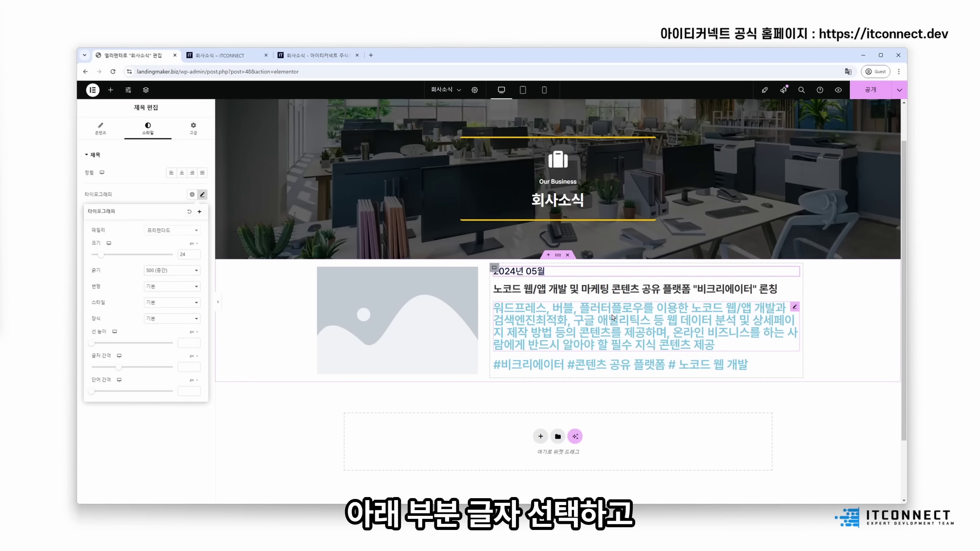
pyautogui.click(140, 131)
pyautogui.click(202, 194)
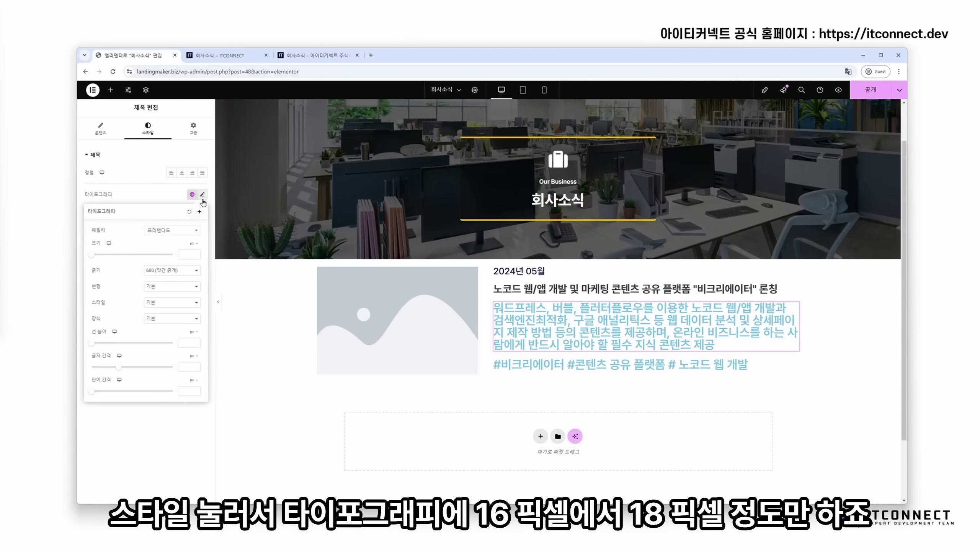
pyautogui.click(195, 254)
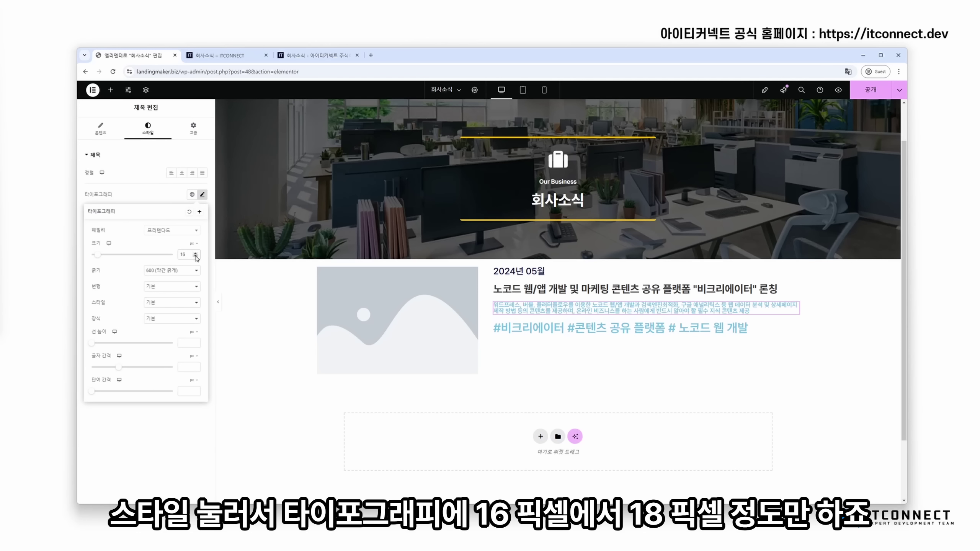
pyautogui.doubleClick(196, 254)
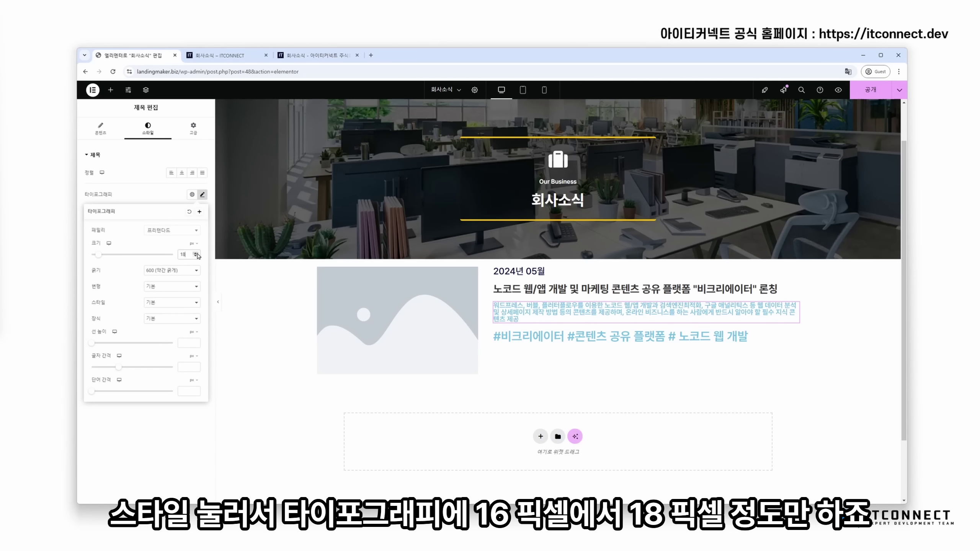
pyautogui.click(164, 273)
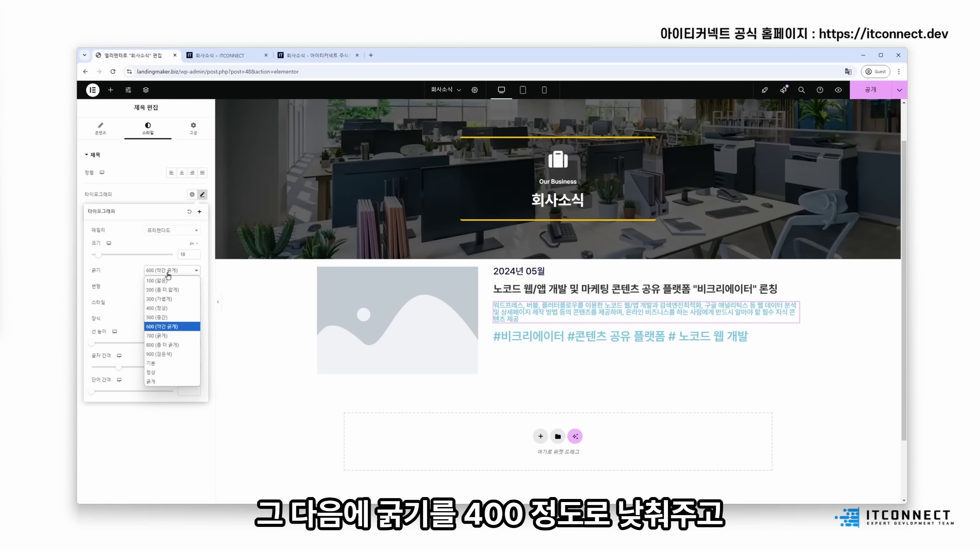
pyautogui.click(160, 307)
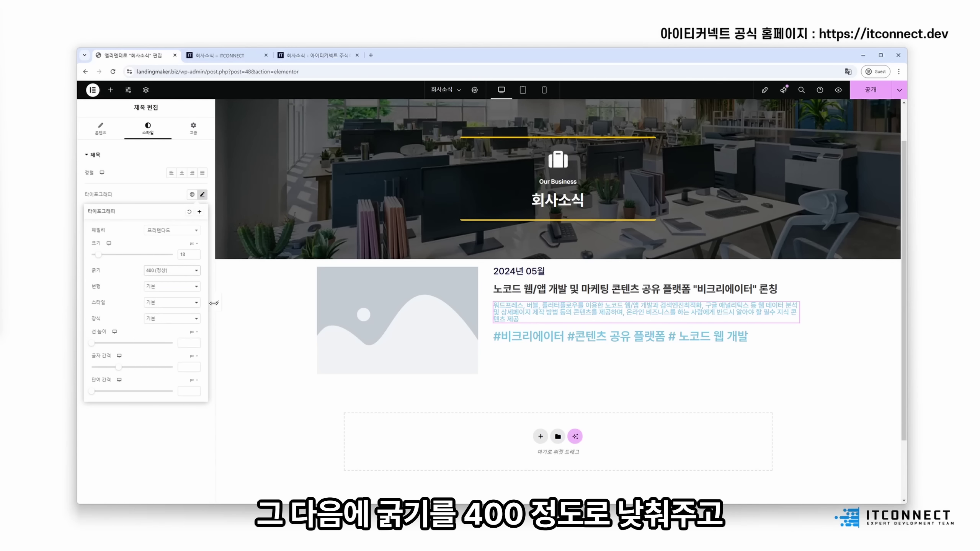
# - Set the news description paragraph's line height to 24 px
pyautogui.click(108, 343)
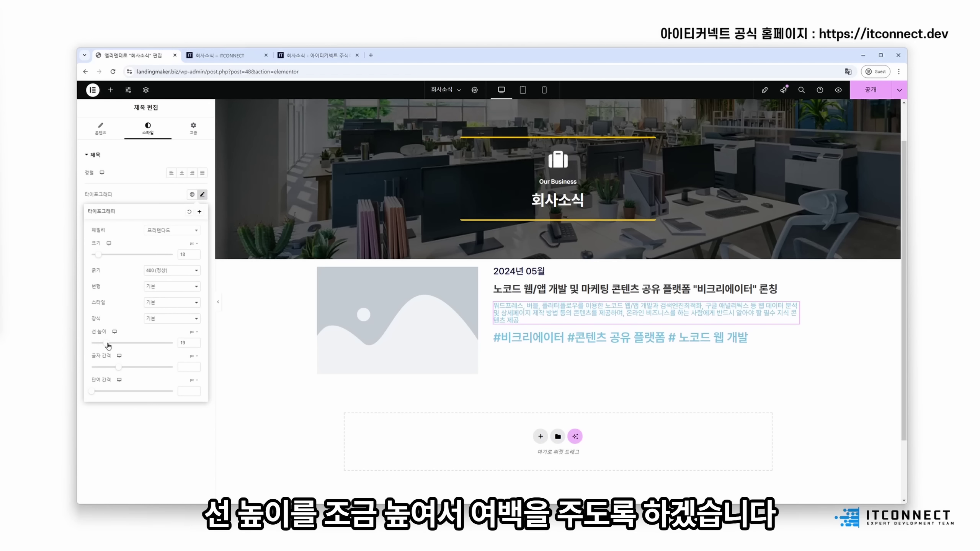
pyautogui.moveTo(108, 343); pyautogui.dragTo(112, 343)
pyautogui.doubleClick(183, 343)
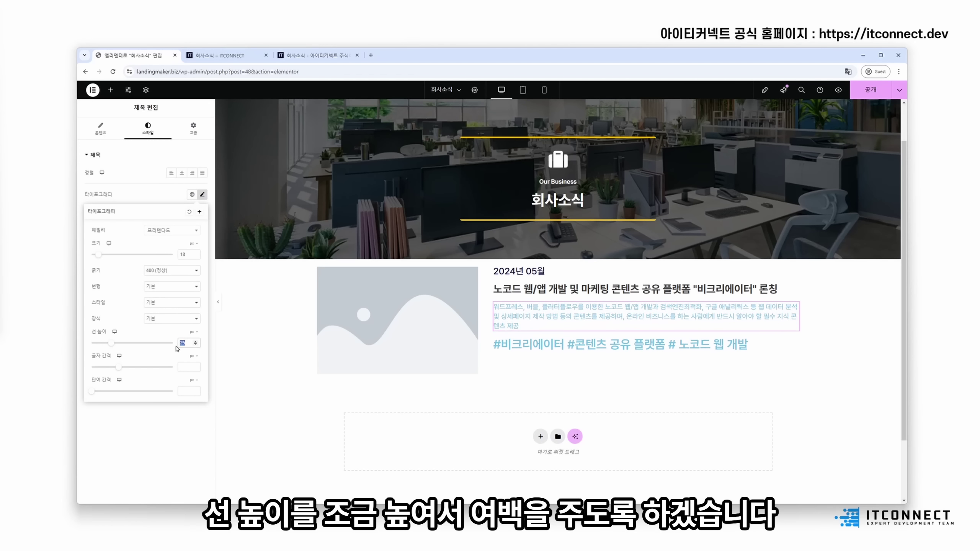
pyautogui.write('24')
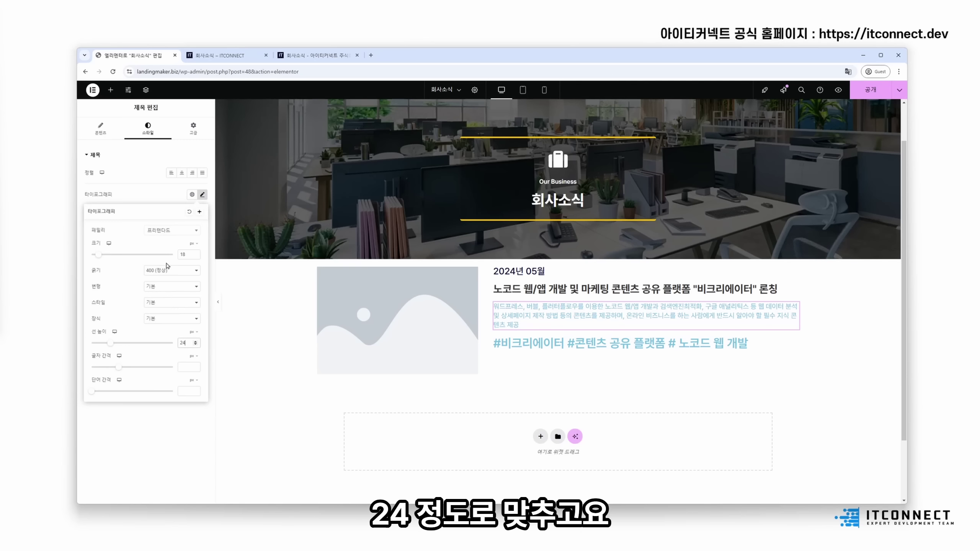
# - Set the news description paragraph's text color to #333333
pyautogui.click(164, 202)
pyautogui.click(202, 281)
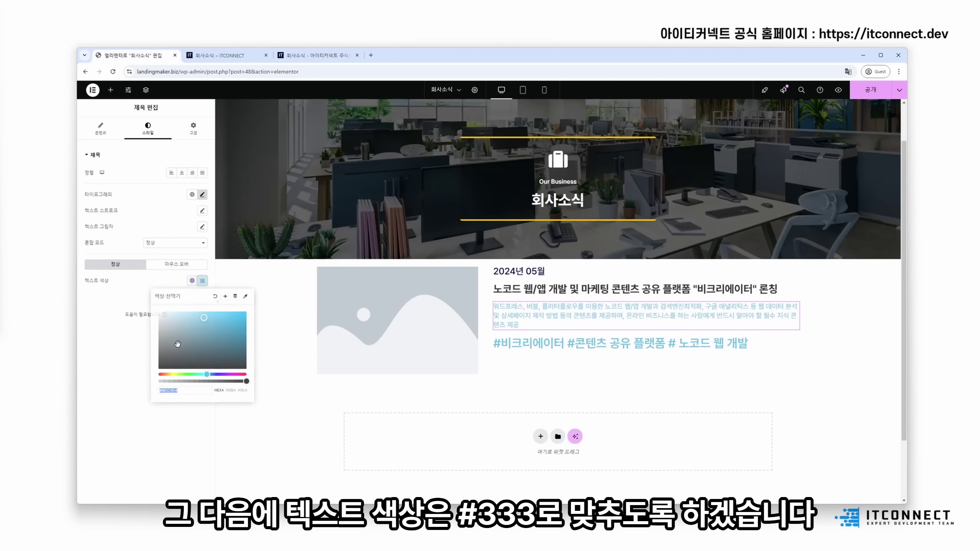
pyautogui.click(173, 391)
pyautogui.click(199, 391)
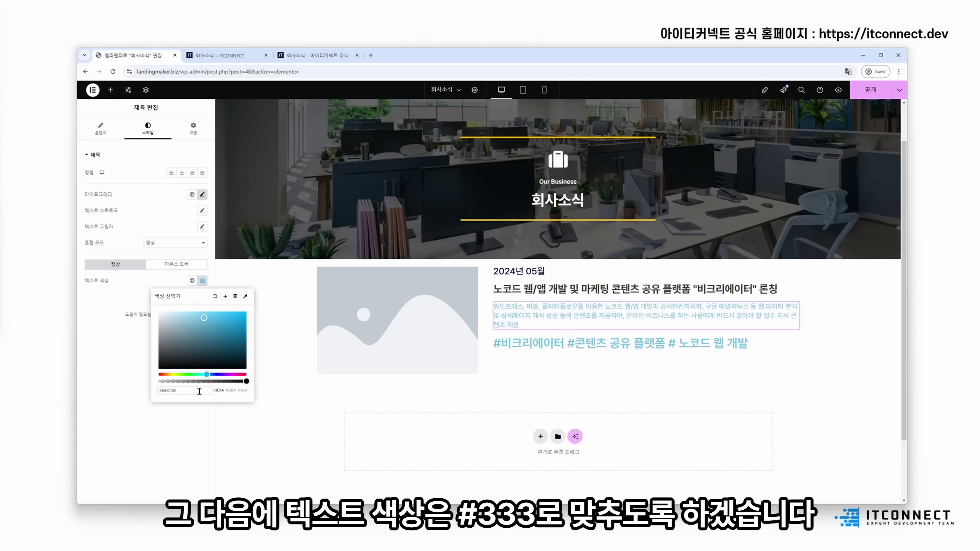
pyautogui.press('BackSpace')
pyautogui.press('BackSpace')
pyautogui.press('BackSpace')
pyautogui.write('333333')
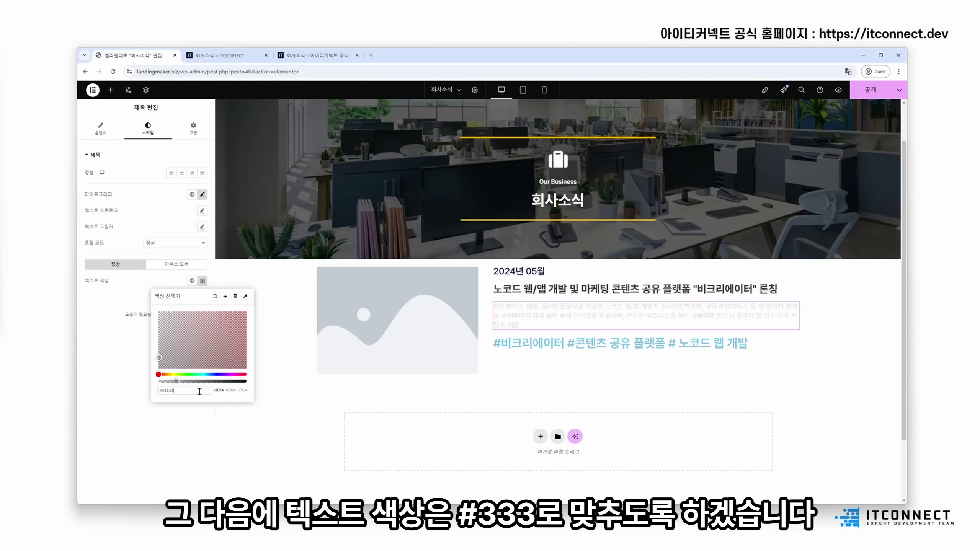
pyautogui.click(193, 433)
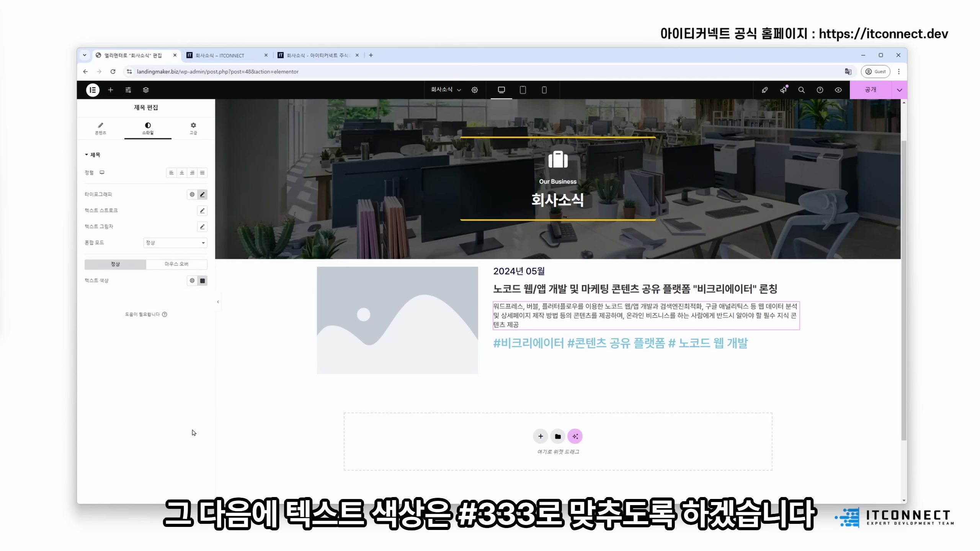
# - Change the hashtag line's HTML tag to p and set its font weight to 300
pyautogui.click(556, 343)
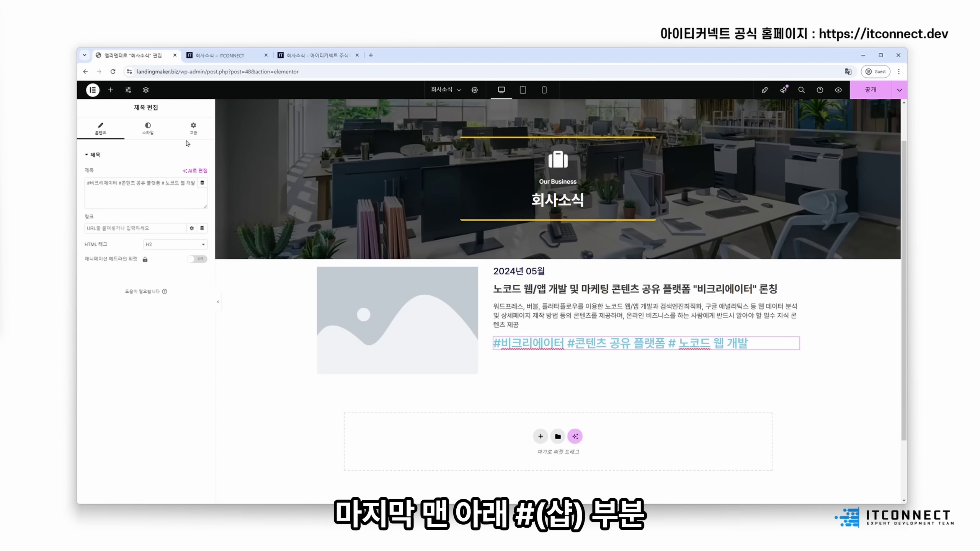
pyautogui.click(166, 245)
pyautogui.click(161, 329)
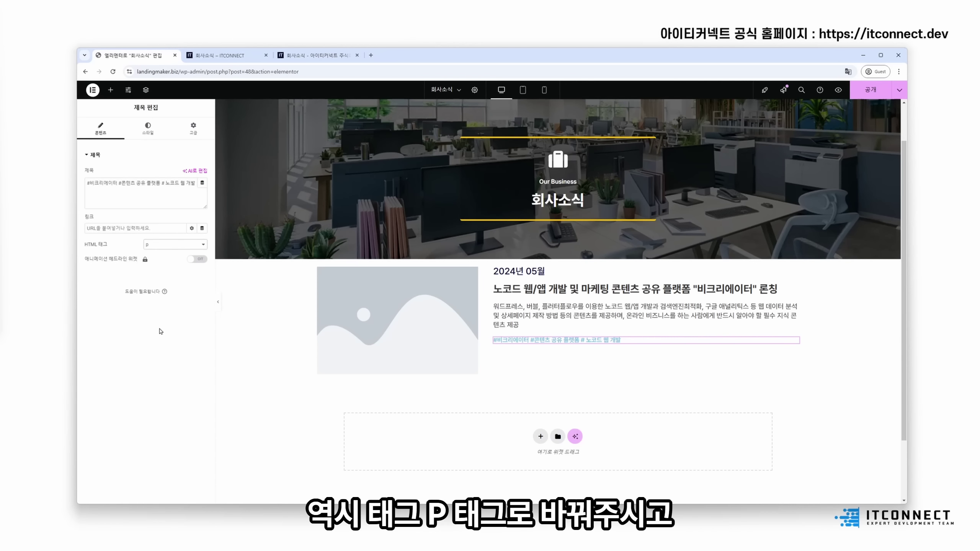
pyautogui.click(147, 127)
pyautogui.click(202, 194)
pyautogui.click(180, 270)
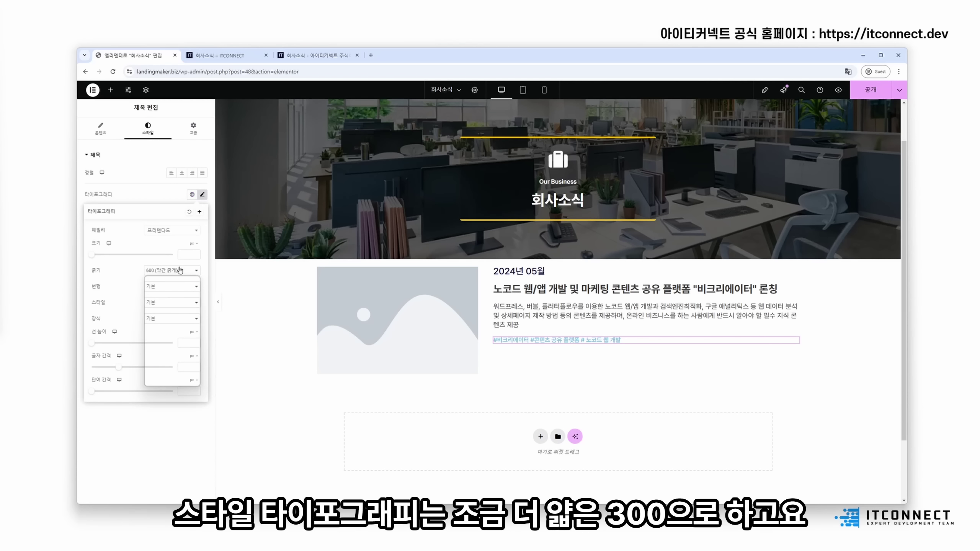
pyautogui.click(181, 309)
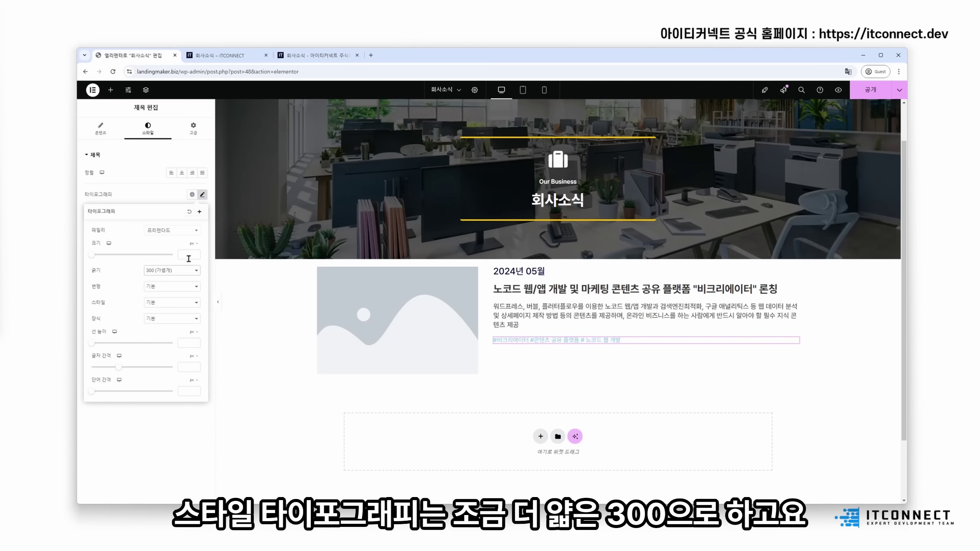
pyautogui.click(172, 198)
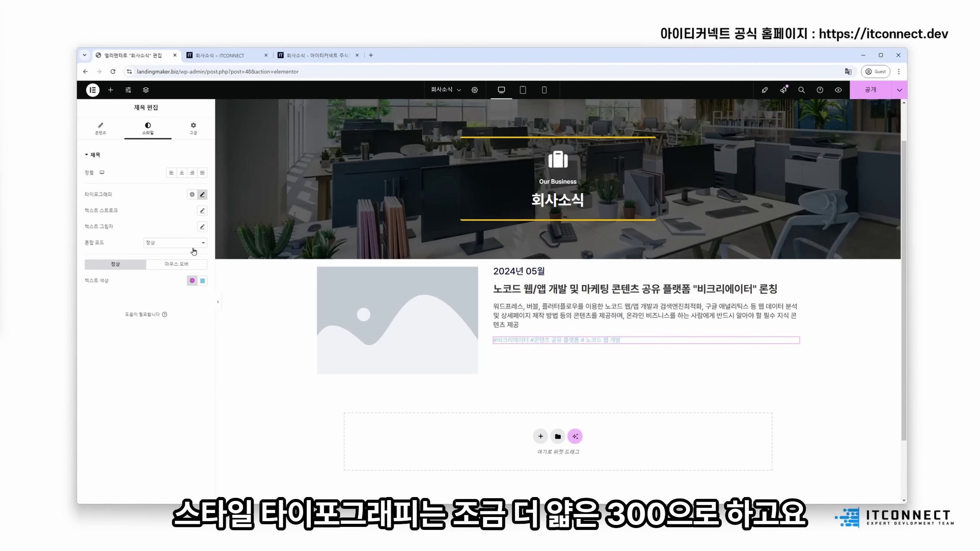
# - Set the hashtag line's text color to #333333
pyautogui.click(202, 281)
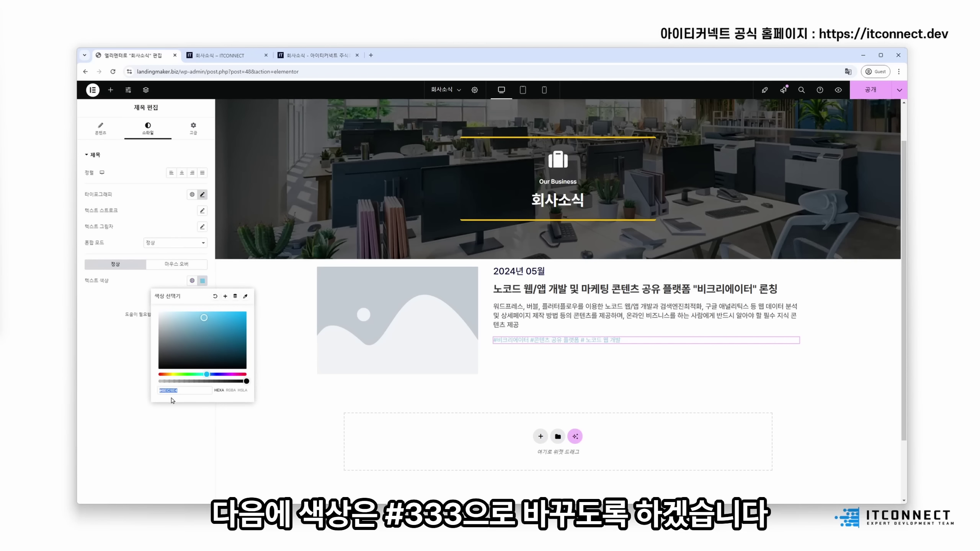
pyautogui.write('#33333')
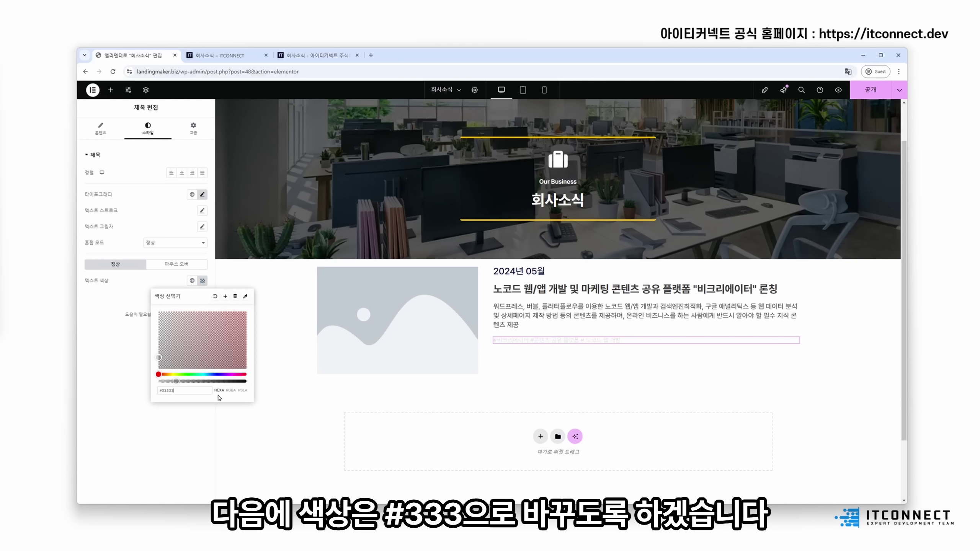
pyautogui.write('3')
pyautogui.click(186, 413)
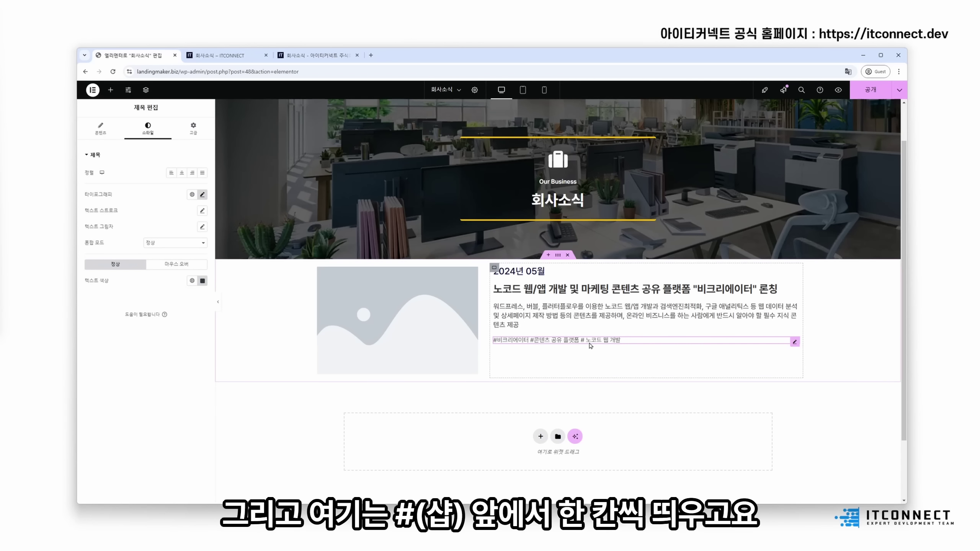
# - Add a space after each # in the hashtag line and try widening the gaps between hashtags with plain spaces
pyautogui.click(591, 341)
pyautogui.press('Left')
pyautogui.press('Left')
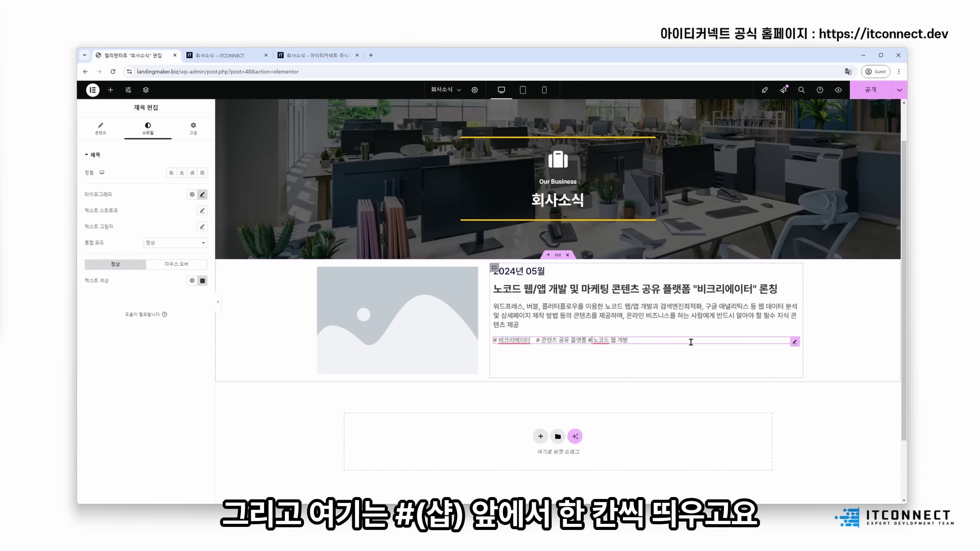
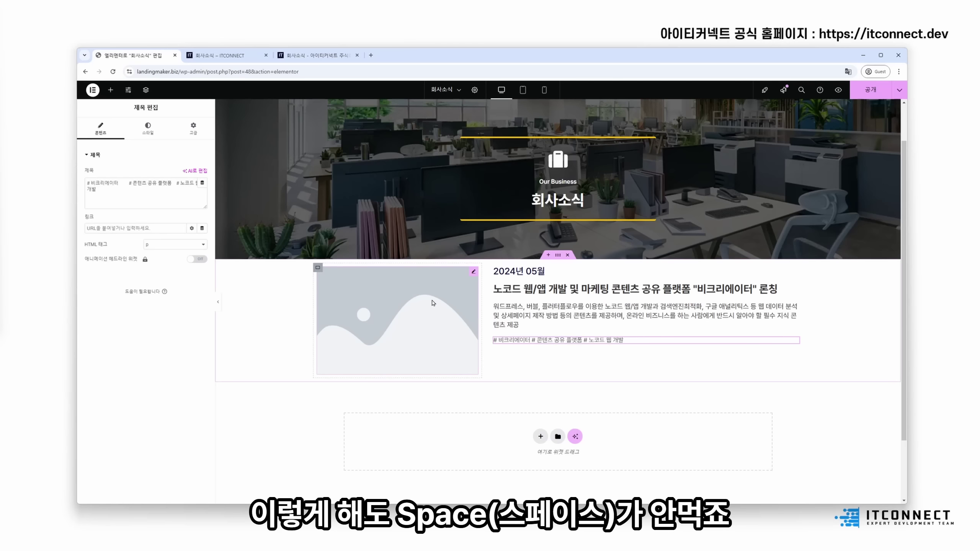
pyautogui.click(397, 321)
pyautogui.click(558, 199)
pyautogui.click(556, 341)
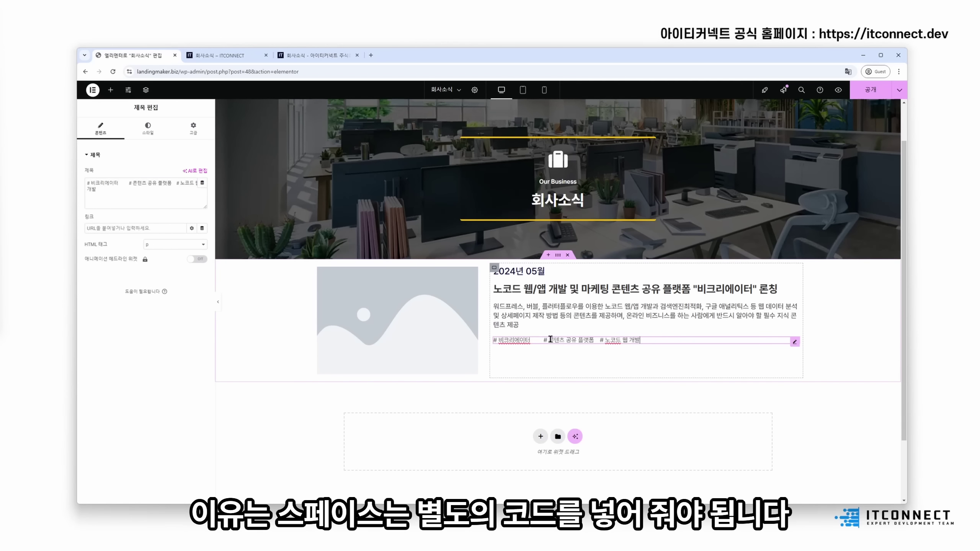
# - Replace the extra plain spaces after "# 비크리에이터" with the code &nbsp;
pyautogui.press('BackSpace')
pyautogui.press('BackSpace')
pyautogui.press('BackSpace')
pyautogui.press('BackSpace')
pyautogui.press('BackSpace')
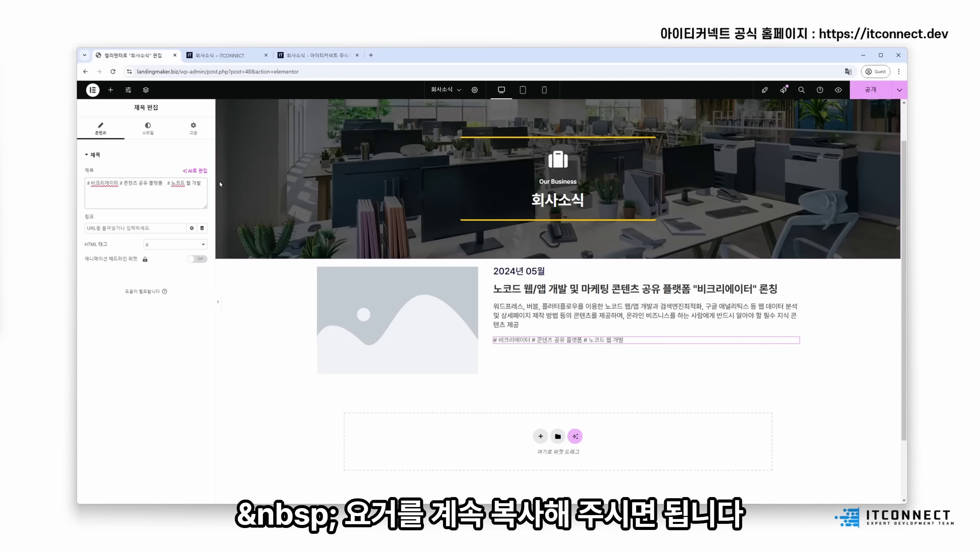
pyautogui.write('&')
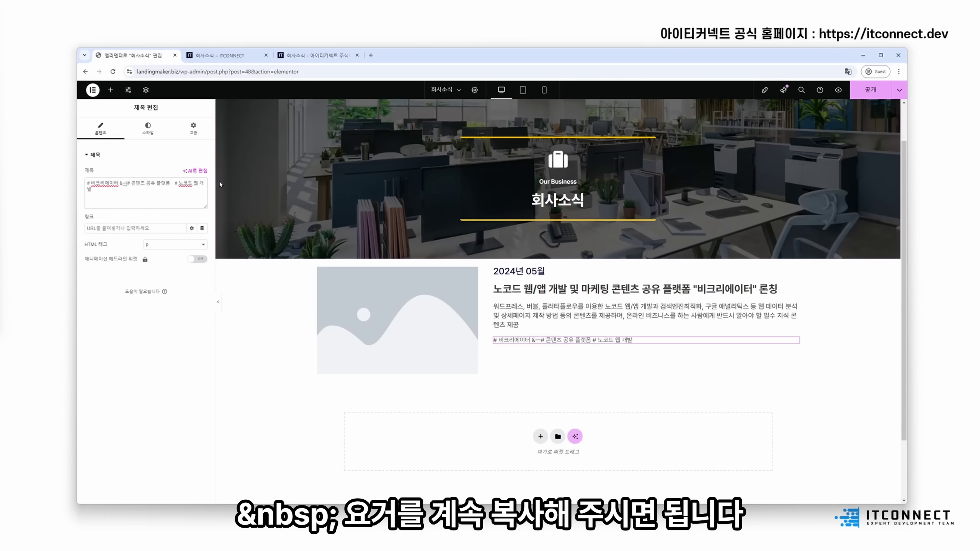
pyautogui.write('nbsp;')
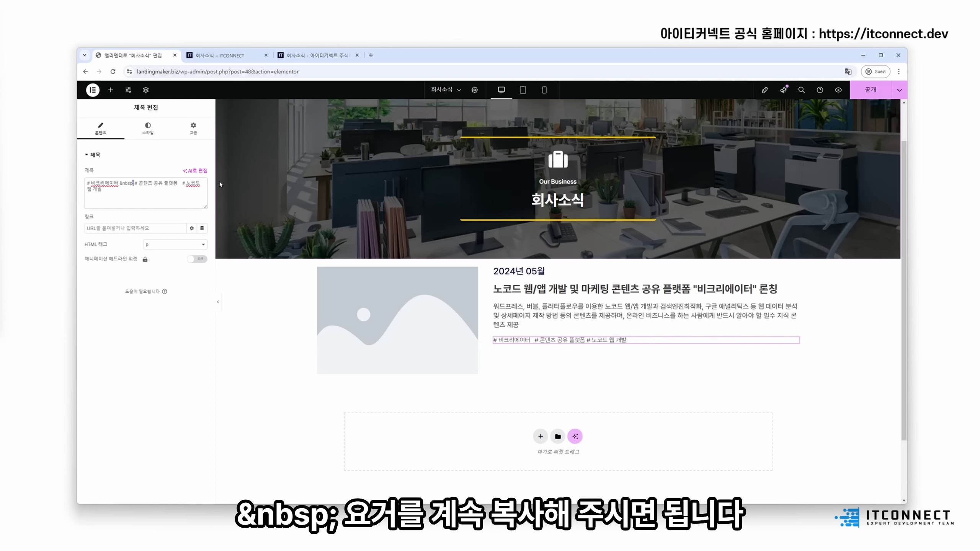
# - Copy the &nbsp; code and repeat it five times between "# 비크리에이터" and "# 콘텐츠 공유 플랫폼"
pyautogui.hotkey('shift', 'Left')
pyautogui.hotkey('shift', 'Left')
pyautogui.hotkey('shift', 'Left')
pyautogui.hotkey('shift', 'Left')
pyautogui.hotkey('shift', 'Left')
pyautogui.hotkey('ctrl', 'c')
pyautogui.hotkey('ctrl', 'v')
pyautogui.hotkey('ctrl', 'v')
pyautogui.hotkey('ctrl', 'v')
pyautogui.hotkey('ctrl', 'v')
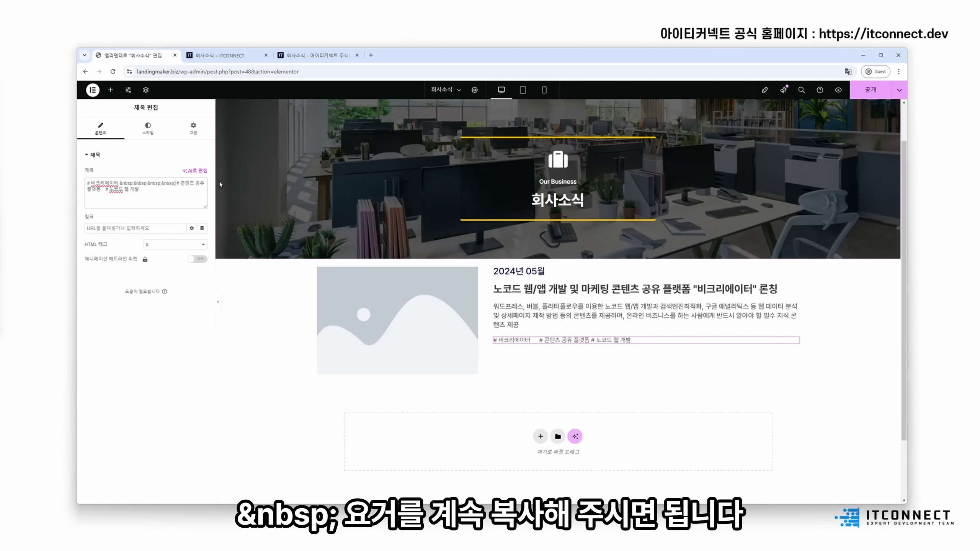
pyautogui.hotkey('ctrl', 'v')
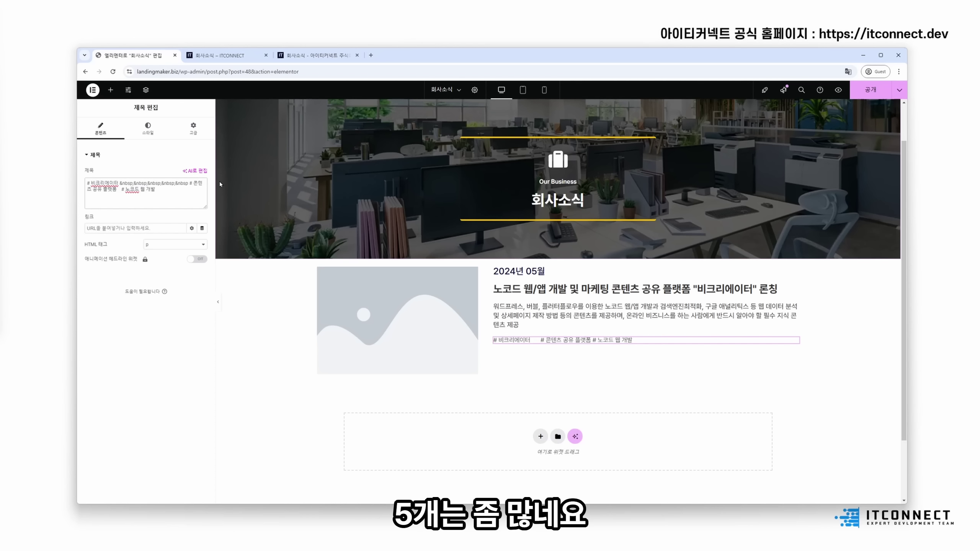
# - Reduce the &nbsp; codes after "# 비크리에이터" to three
pyautogui.press('BackSpace')
pyautogui.press('BackSpace')
pyautogui.press('BackSpace')
pyautogui.press('BackSpace')
pyautogui.press('BackSpace')
pyautogui.press('BackSpace')
pyautogui.press('BackSpace')
pyautogui.press('BackSpace')
pyautogui.press('BackSpace')
pyautogui.press('BackSpace')
pyautogui.press('BackSpace')
pyautogui.press('BackSpace')
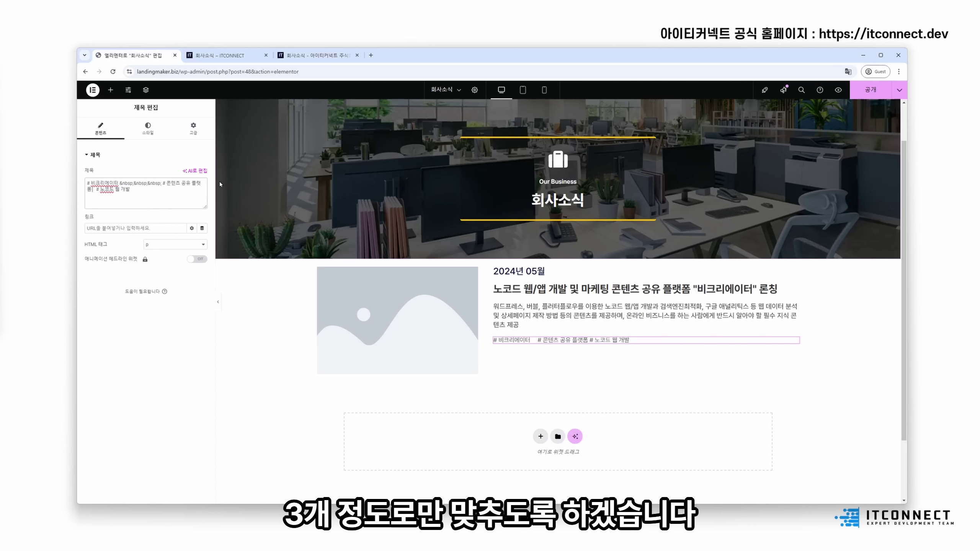
# - Insert three &nbsp; codes between "# 콘텐츠 공유 플랫폼" and "# 노코드 웹 개발", and leave the hashtag line
pyautogui.hotkey('ctrl', 'v')
pyautogui.hotkey('ctrl', 'v')
pyautogui.hotkey('ctrl', 'v')
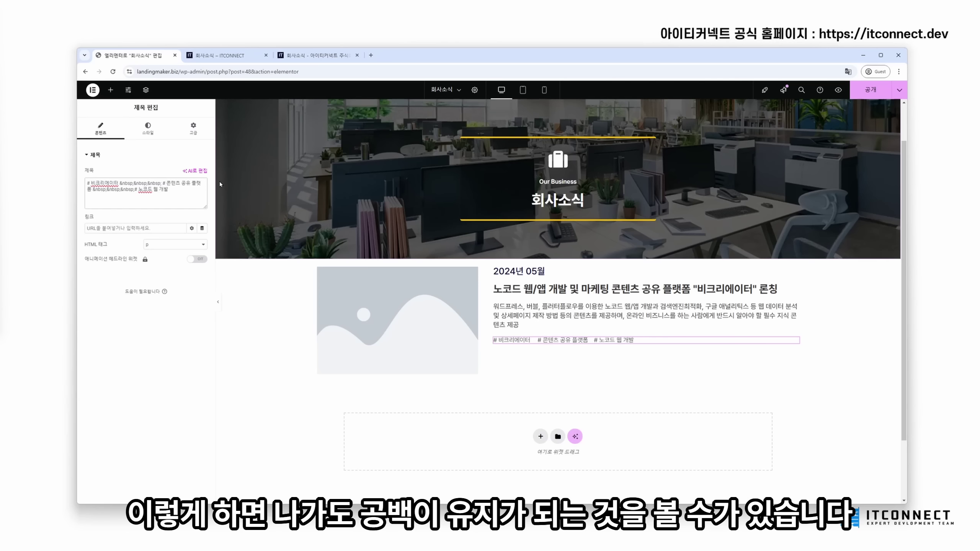
pyautogui.click(540, 272)
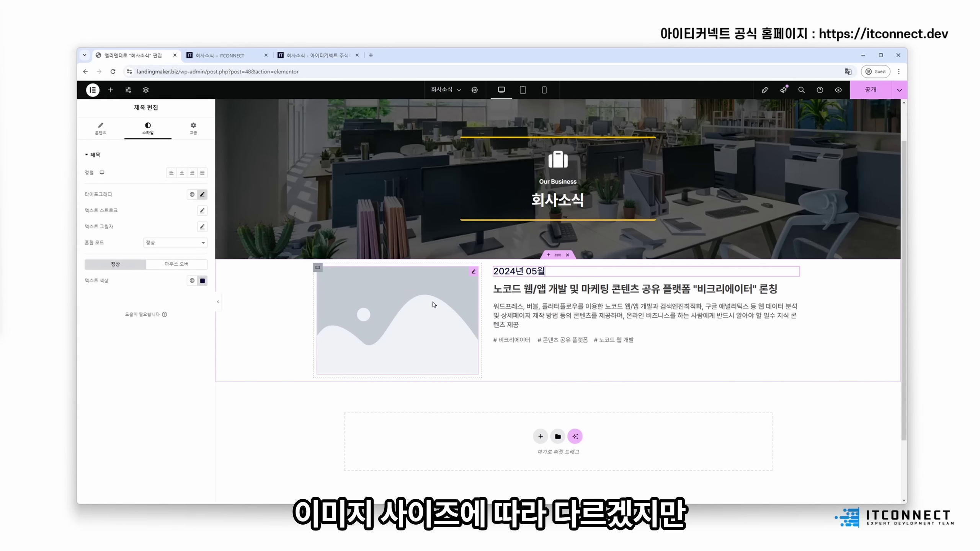
# - Center the content vertically in the container holding the news texts
pyautogui.click(494, 268)
pyautogui.click(115, 309)
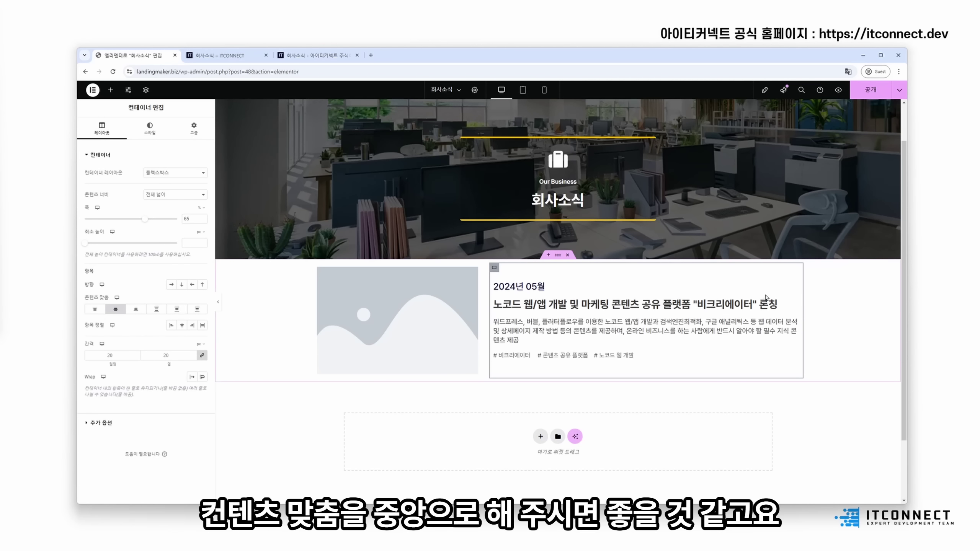
# - Set the font weight of the news item's description text to 300
pyautogui.click(798, 328)
pyautogui.click(148, 128)
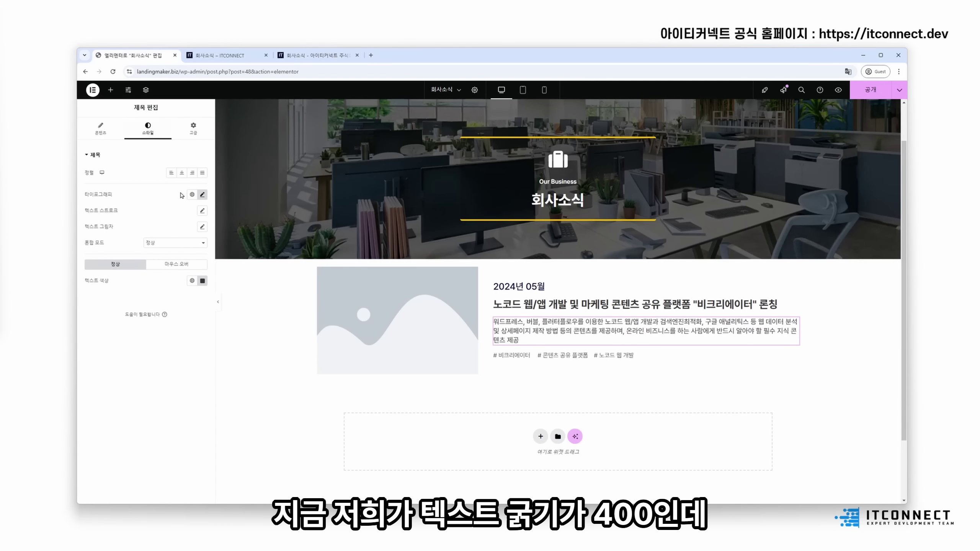
pyautogui.click(202, 195)
pyautogui.click(172, 270)
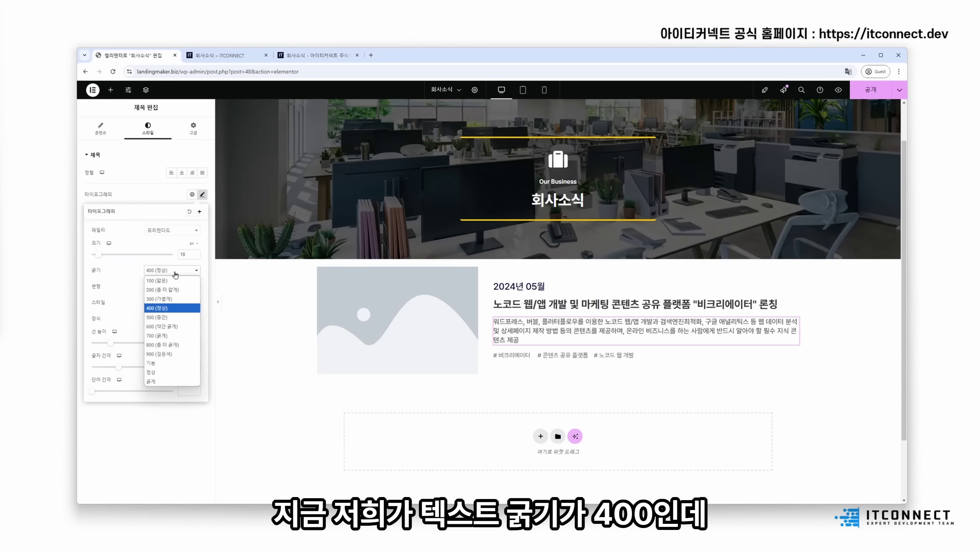
pyautogui.click(162, 304)
pyautogui.click(796, 325)
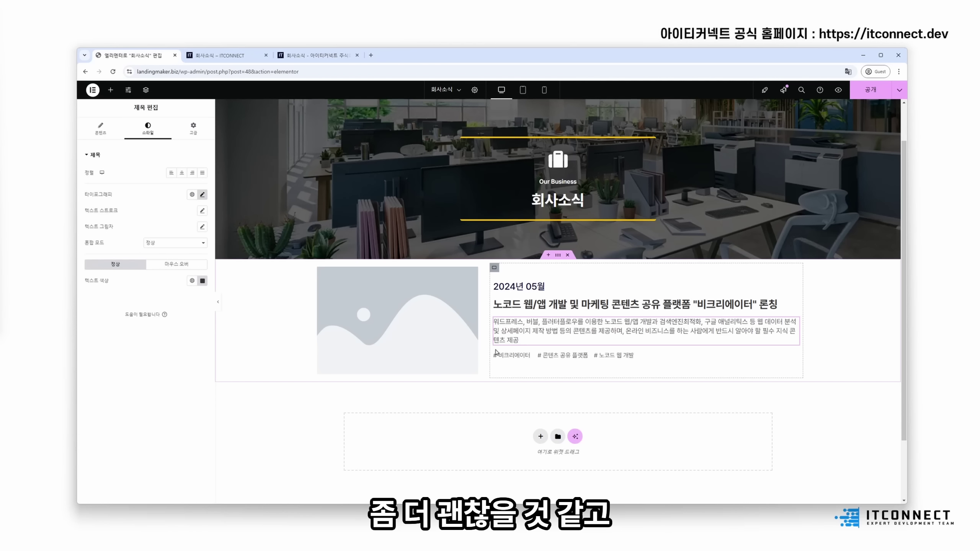
# - Unlink the padding of the outer news container and set its top and bottom padding to 50
pyautogui.click(558, 256)
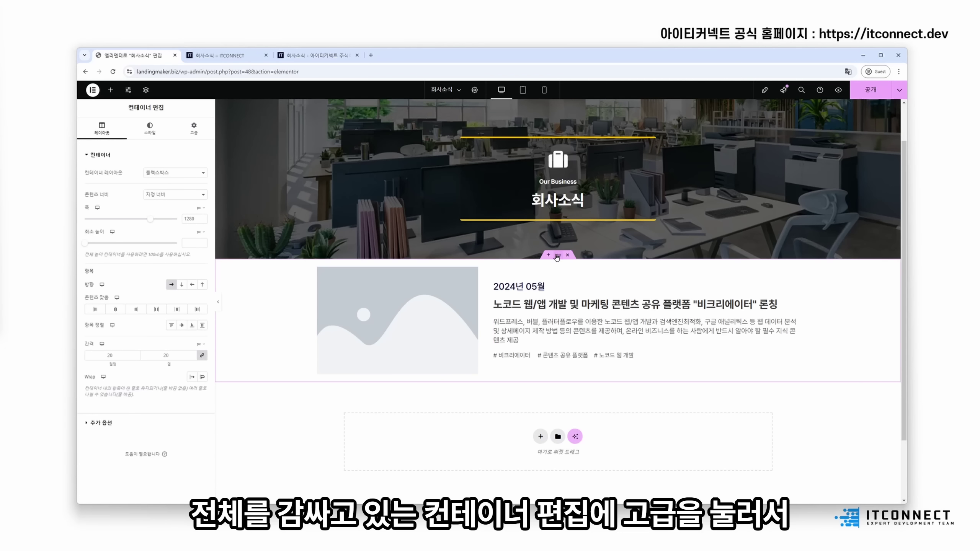
pyautogui.click(193, 129)
pyautogui.click(198, 211)
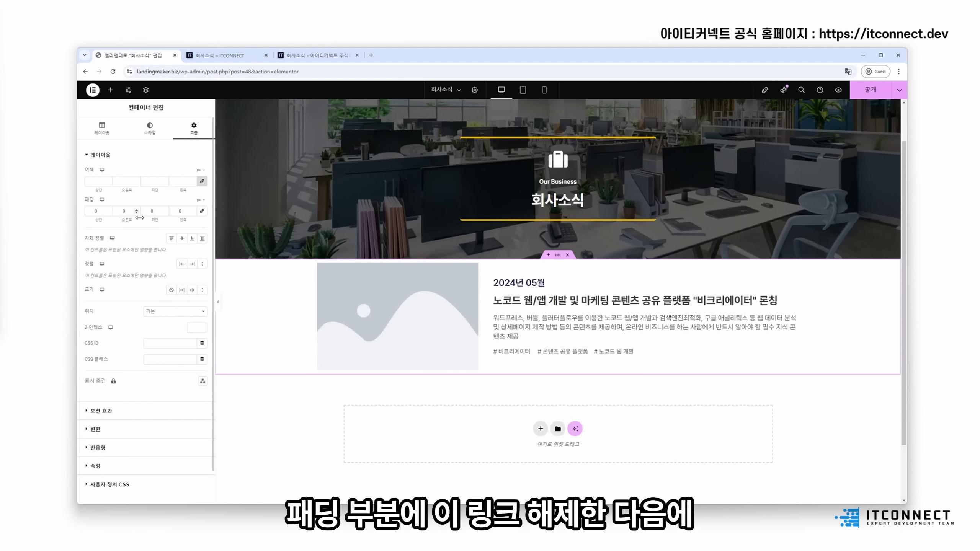
pyautogui.click(96, 212)
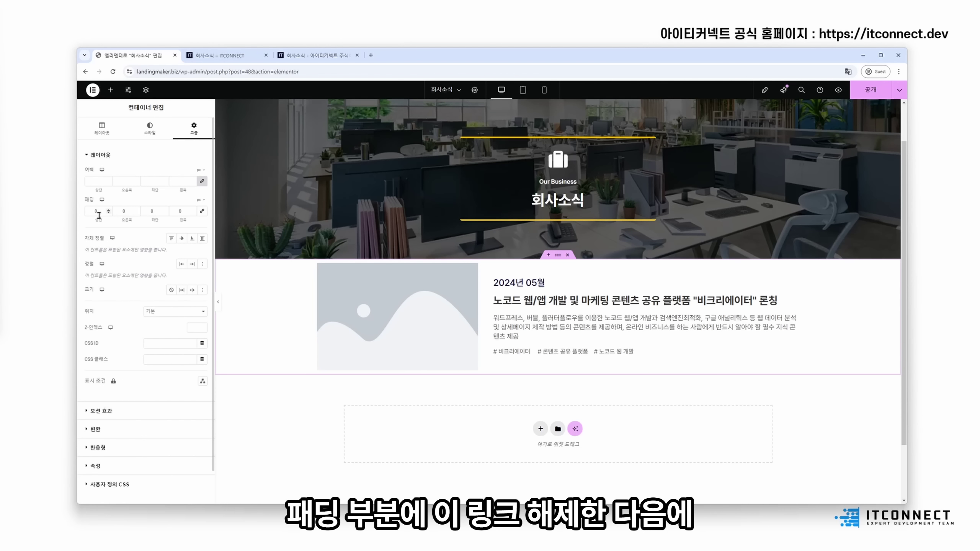
pyautogui.write('50')
pyautogui.click(153, 212)
pyautogui.write('50')
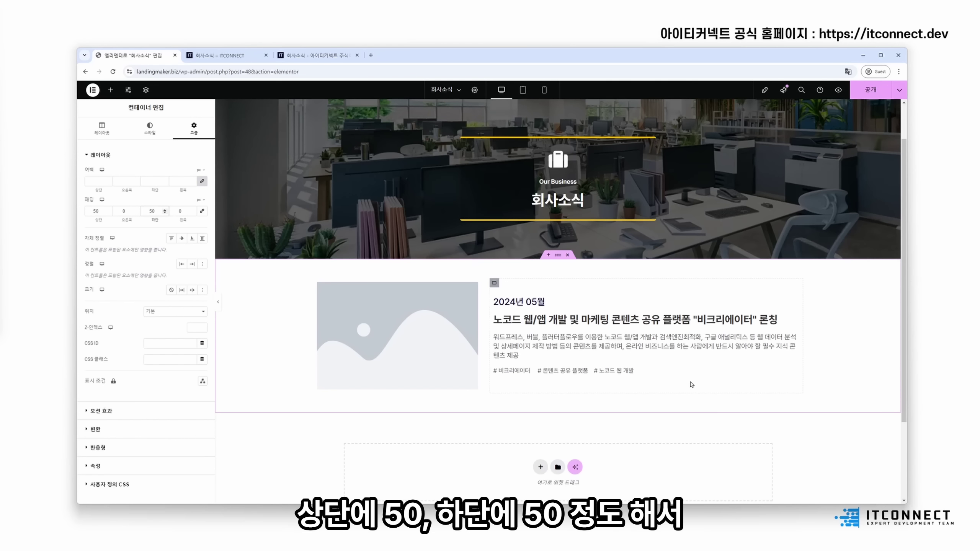
pyautogui.scroll(-1, 587, 172)
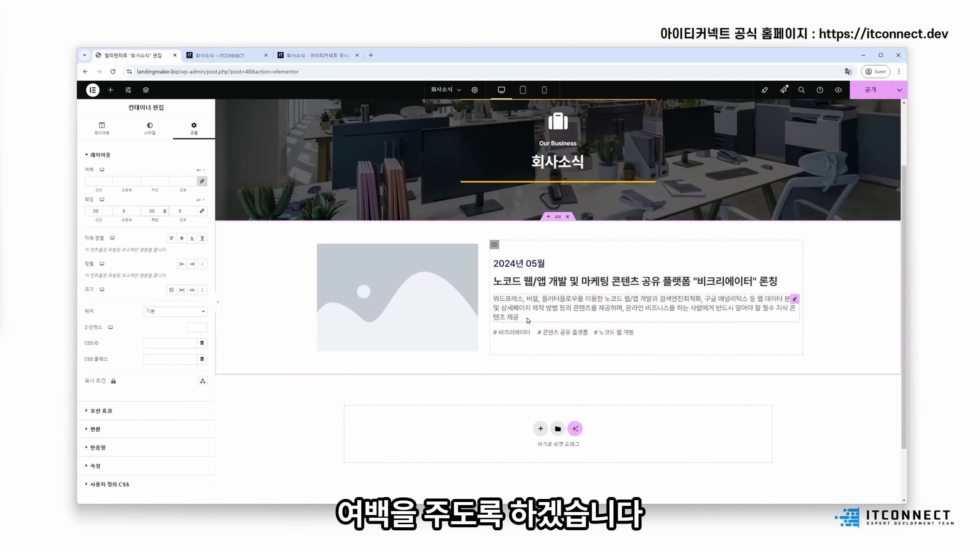
# - Replace the placeholder image of the news item by uploading and selecting the 비크리에이터-론칭 image
pyautogui.click(374, 276)
pyautogui.click(161, 191)
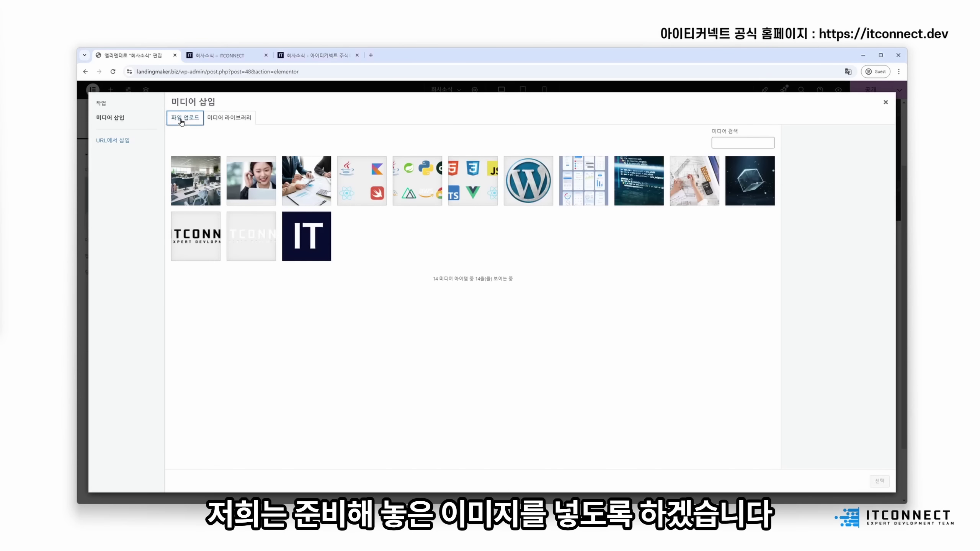
pyautogui.click(185, 117)
pyautogui.click(523, 267)
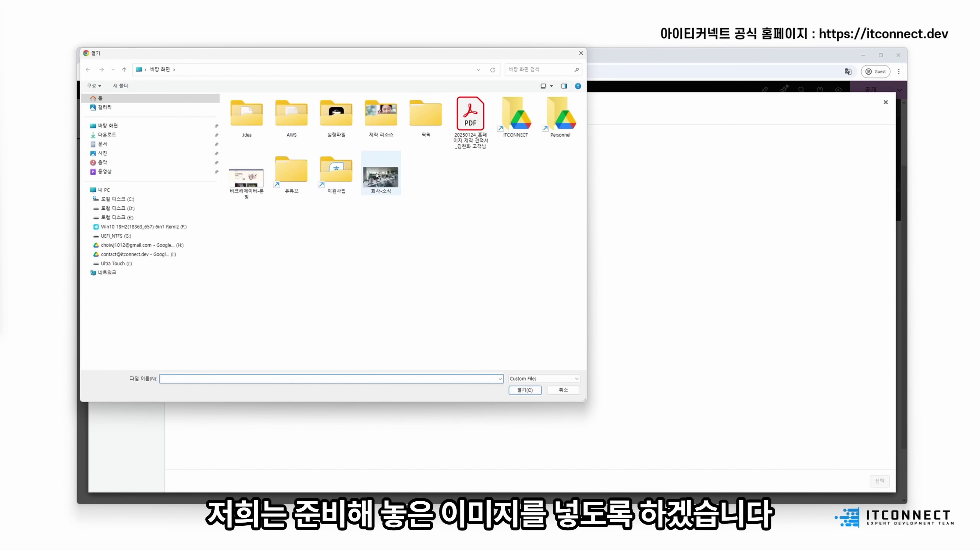
pyautogui.doubleClick(246, 176)
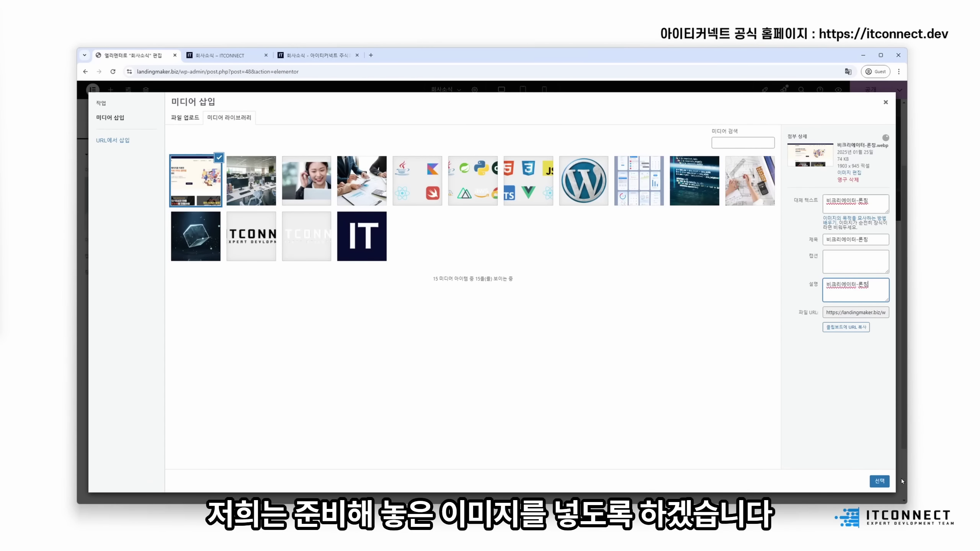
pyautogui.click(879, 481)
pyautogui.click(726, 254)
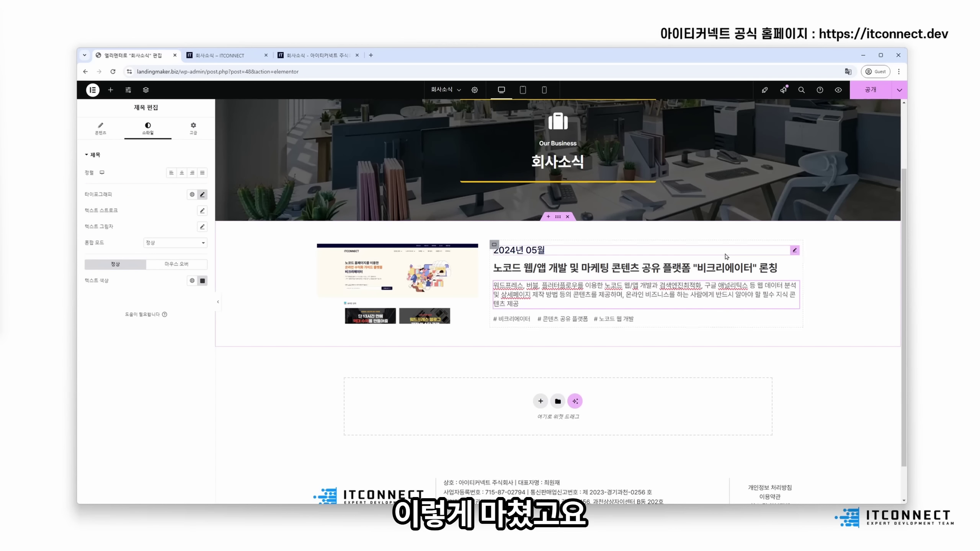
# - Check the image shadow on the reference page, and add a box shadow to the news item's image
pyautogui.click(304, 58)
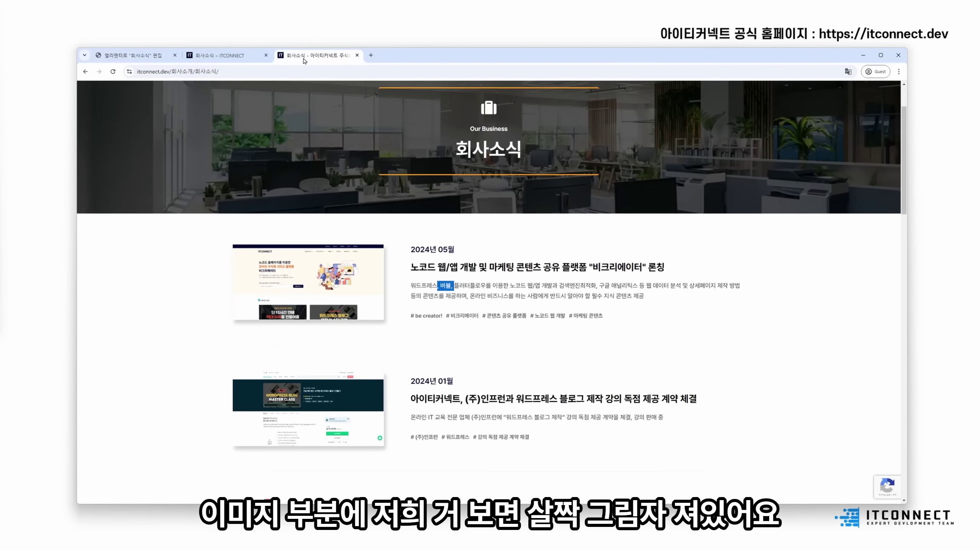
pyautogui.click(131, 55)
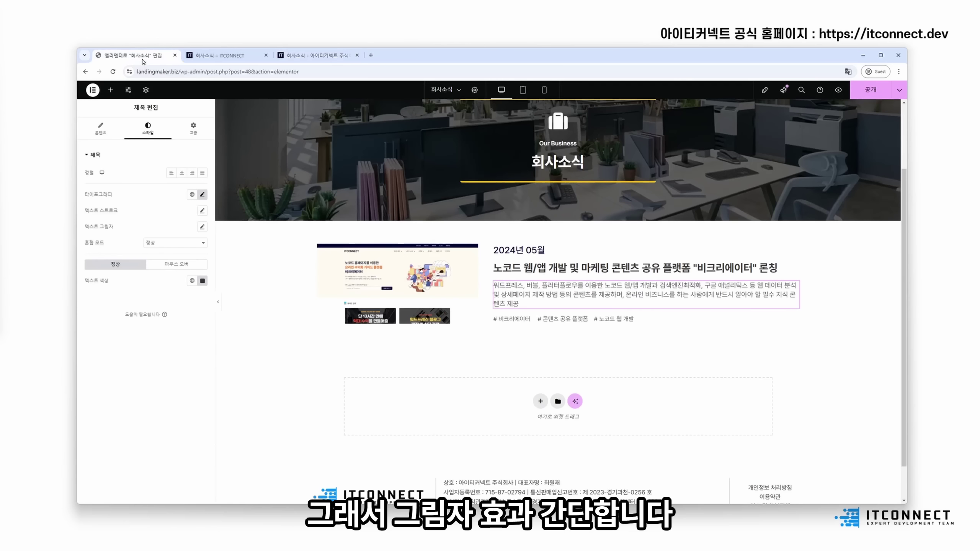
pyautogui.click(398, 266)
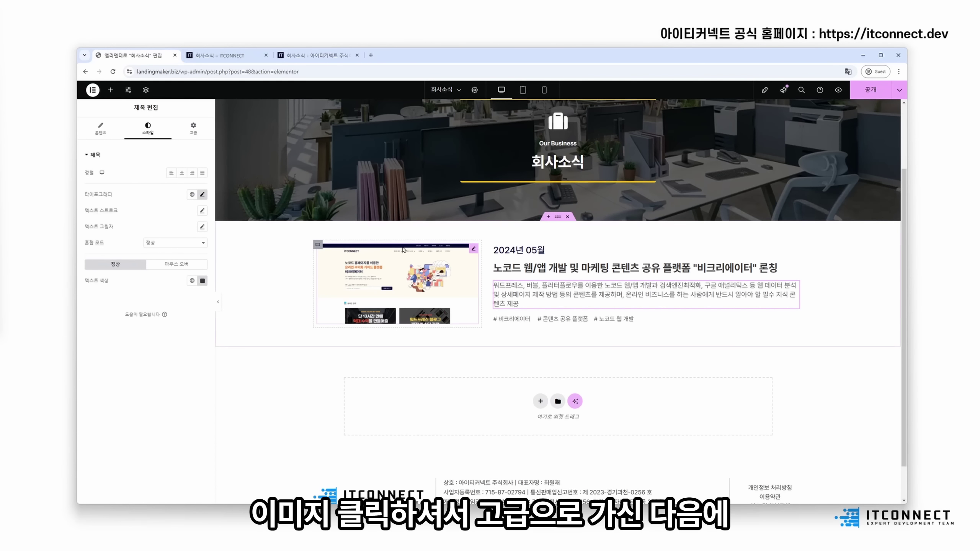
pyautogui.click(185, 129)
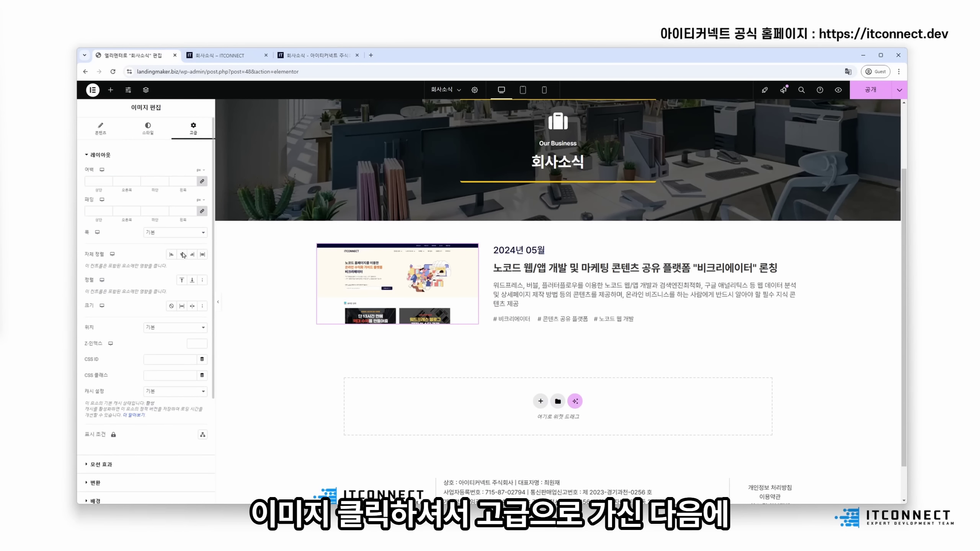
pyautogui.scroll(-3, 173, 253)
pyautogui.scroll(3, 152, 144)
pyautogui.click(148, 129)
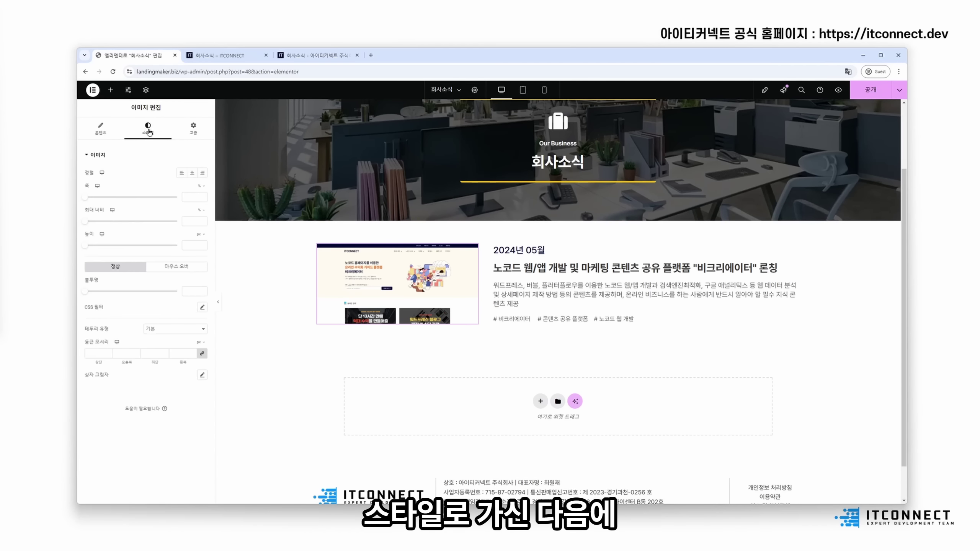
pyautogui.click(202, 374)
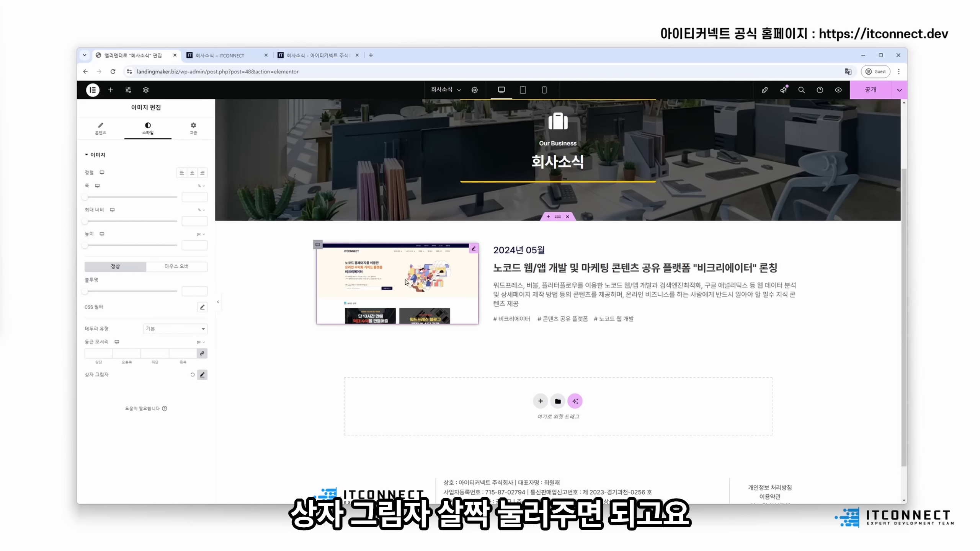
# - Set the image shadow's horizontal and vertical offsets to 5 and its blur to 10
pyautogui.click(202, 376)
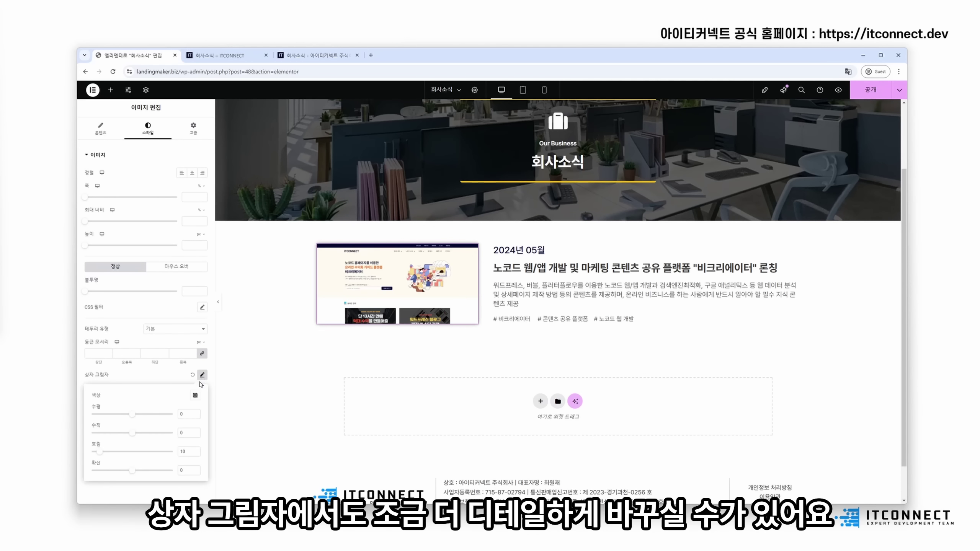
pyautogui.moveTo(133, 416); pyautogui.dragTo(134, 415)
pyautogui.moveTo(133, 433); pyautogui.dragTo(134, 433)
pyautogui.doubleClick(184, 452)
pyautogui.write('15')
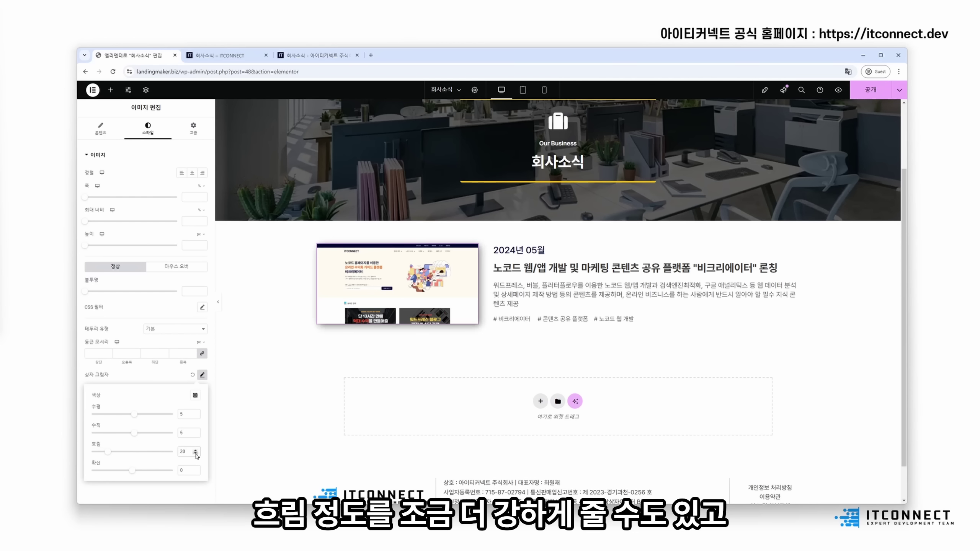
pyautogui.click(195, 454)
pyautogui.click(195, 454)
pyautogui.click(195, 454)
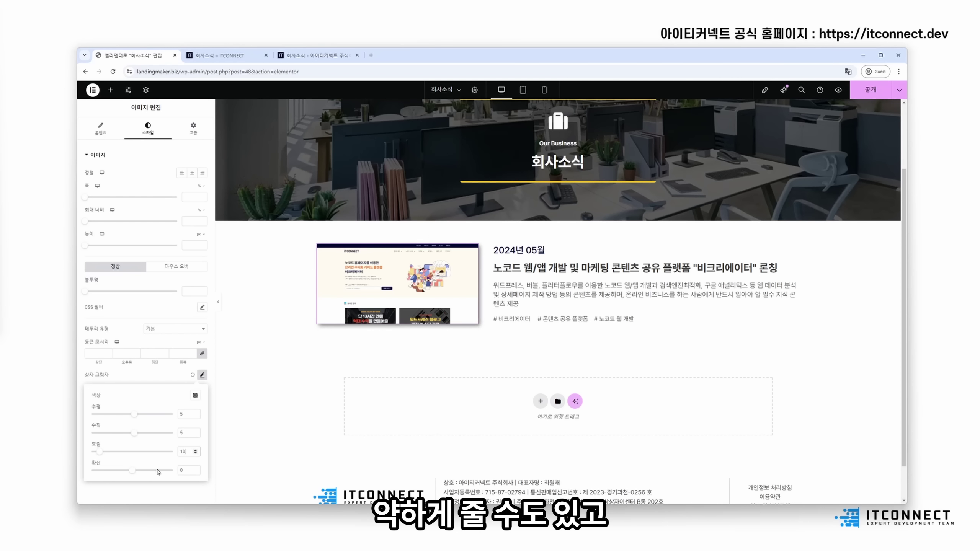
# - Try a spread of 12 on the image's box shadow, and reduce it to 2
pyautogui.moveTo(135, 474)
pyautogui.mouseDown()
pyautogui.moveTo(147, 473)
pyautogui.moveTo(138, 473)
pyautogui.mouseUp()
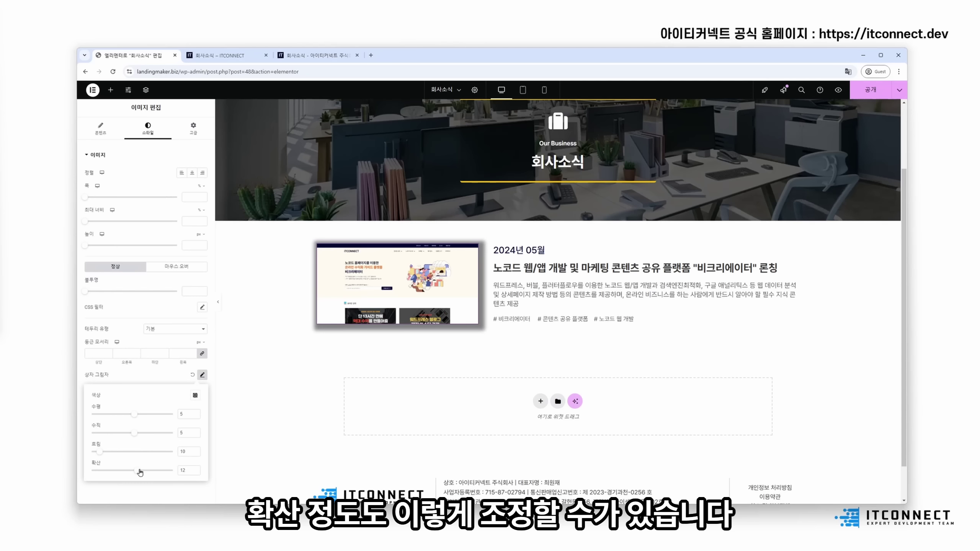
pyautogui.doubleClick(186, 473)
pyautogui.press('BackSpace')
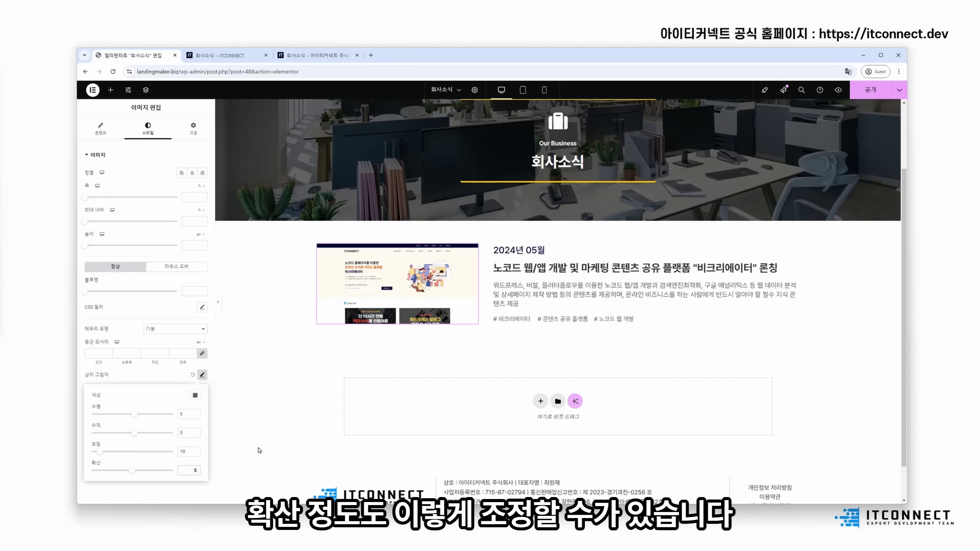
pyautogui.write('2')
pyautogui.moveTo(188, 470); pyautogui.dragTo(167, 472)
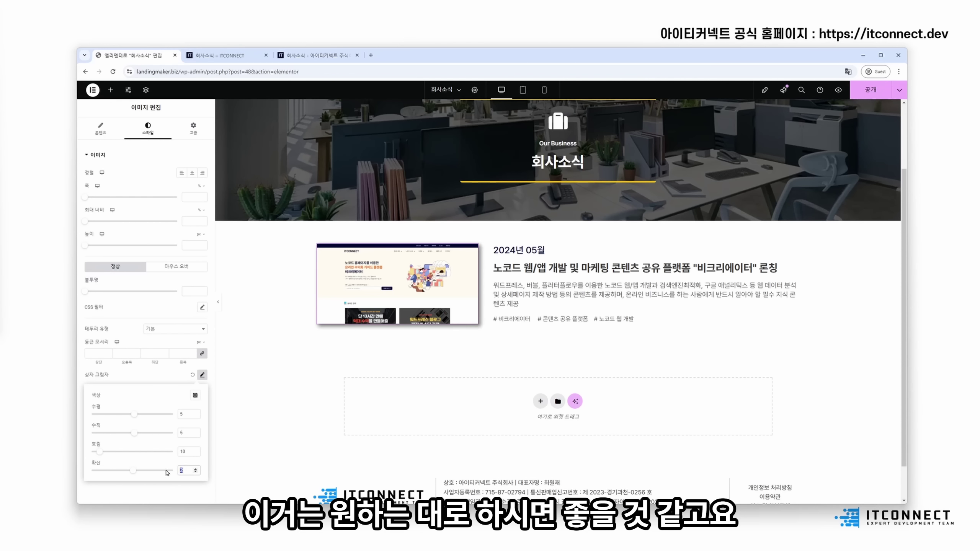
pyautogui.click(596, 297)
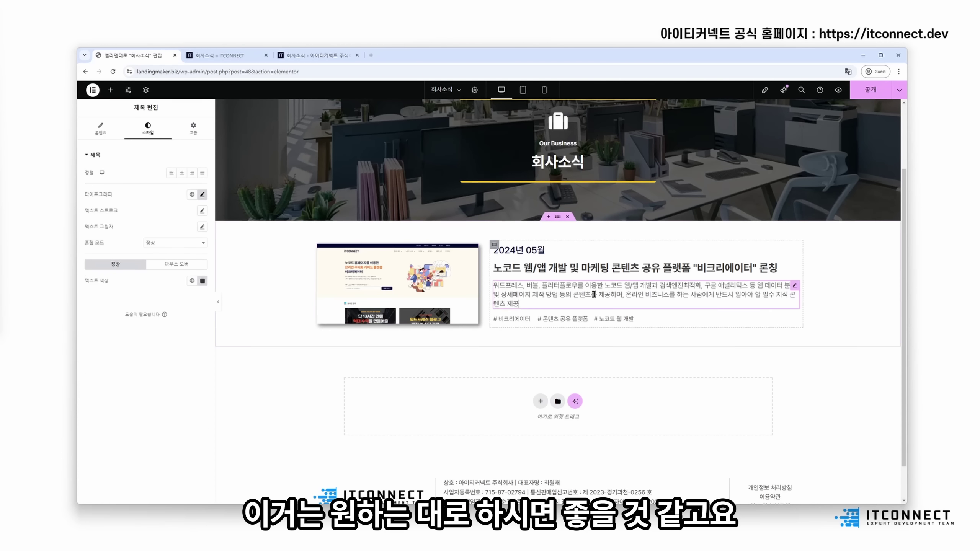
# - Duplicate the whole news item container twice to get three stacked news items
pyautogui.click(559, 219)
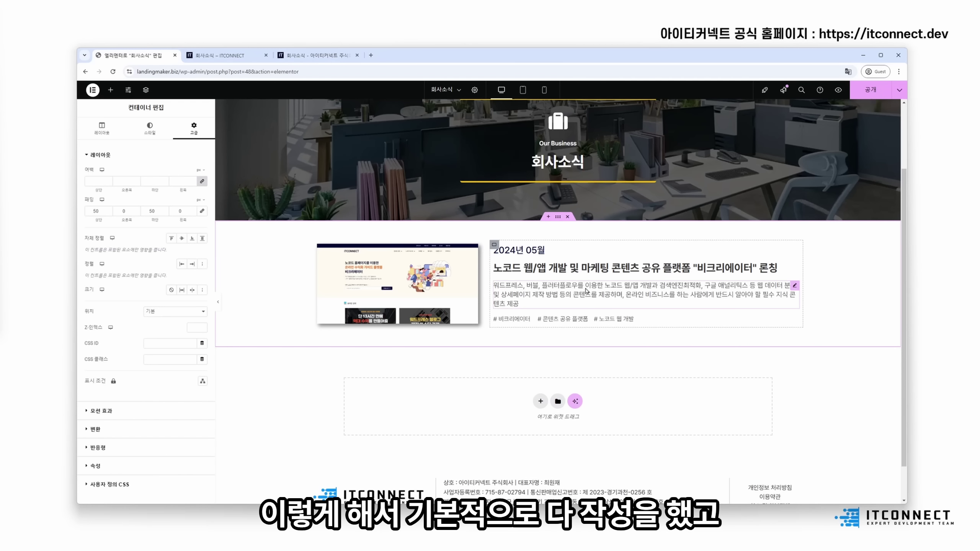
pyautogui.rightClick(558, 223)
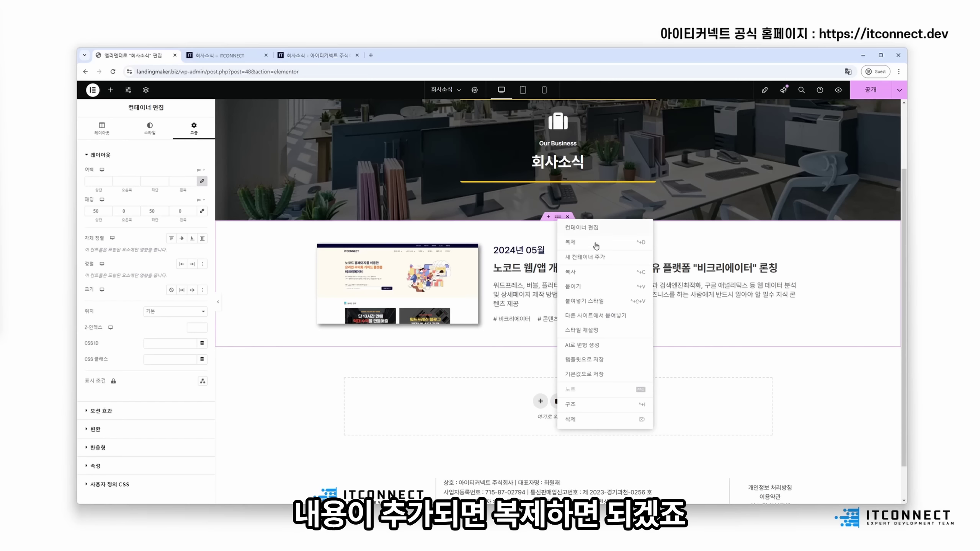
pyautogui.click(622, 245)
pyautogui.scroll(-1, 608, 309)
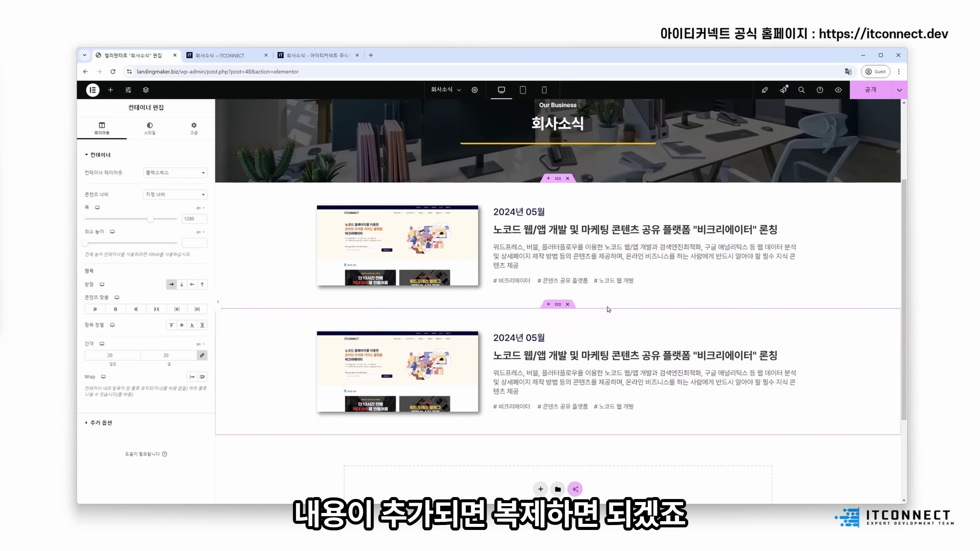
pyautogui.rightClick(558, 305)
pyautogui.click(595, 325)
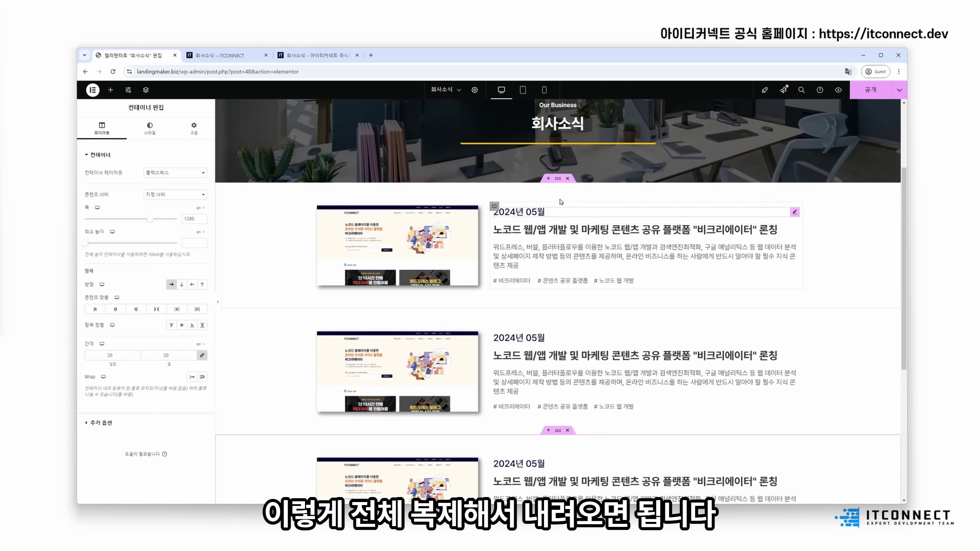
pyautogui.scroll(3, 594, 324)
pyautogui.click(618, 226)
pyautogui.scroll(-2, 680, 270)
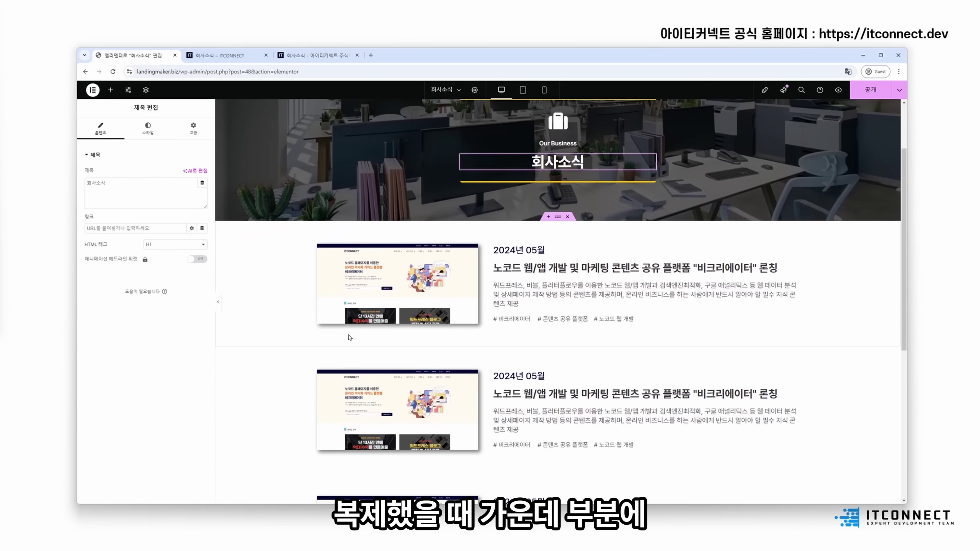
# - Give the first news item's container a solid border (실선) with unlinked widths, 1 px on the bottom side only
pyautogui.moveTo(553, 349)
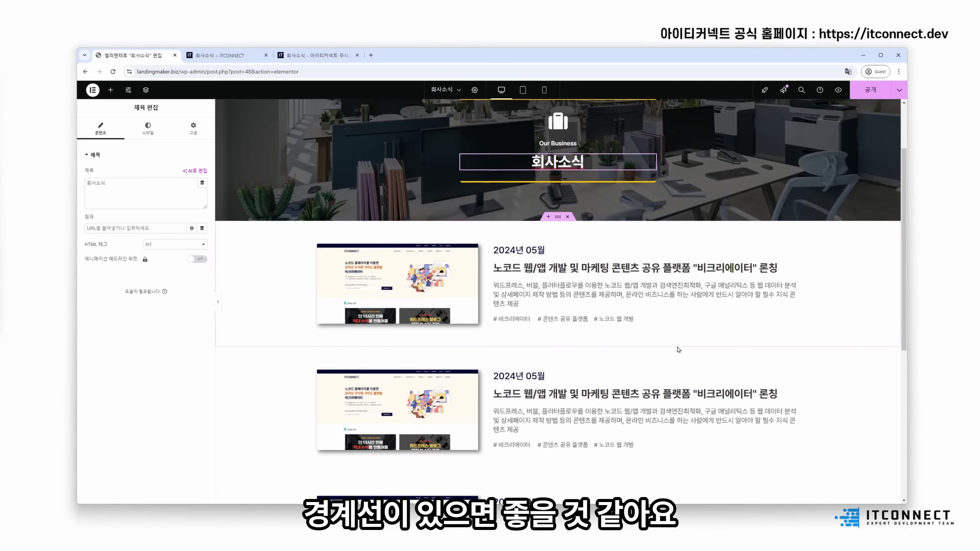
pyautogui.moveTo(557, 224)
pyautogui.click(557, 217)
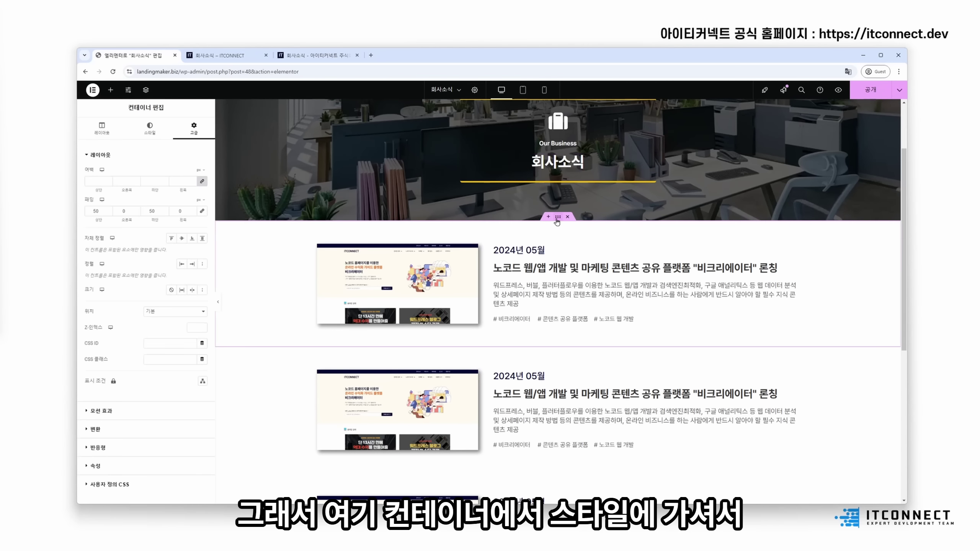
pyautogui.click(154, 131)
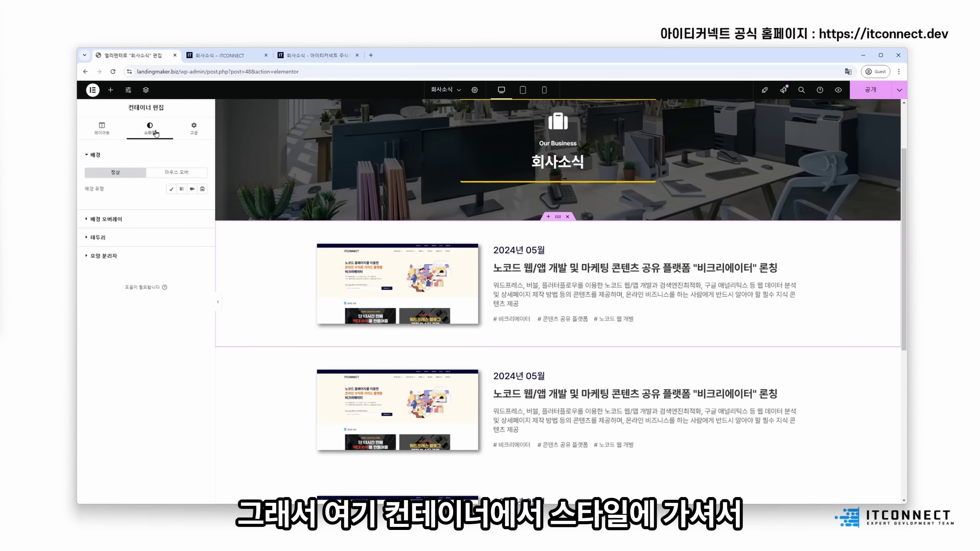
pyautogui.click(110, 237)
pyautogui.click(175, 225)
pyautogui.click(170, 247)
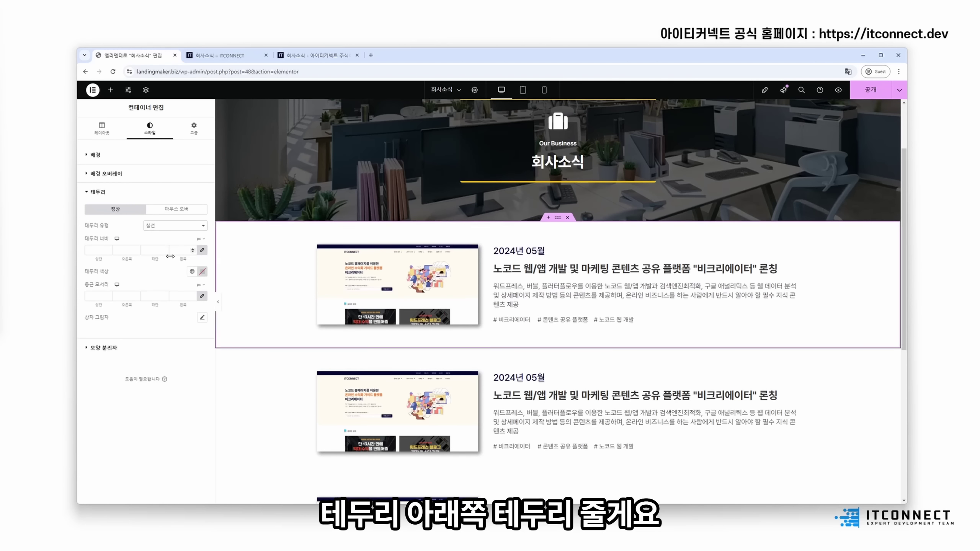
pyautogui.click(202, 250)
pyautogui.doubleClick(160, 251)
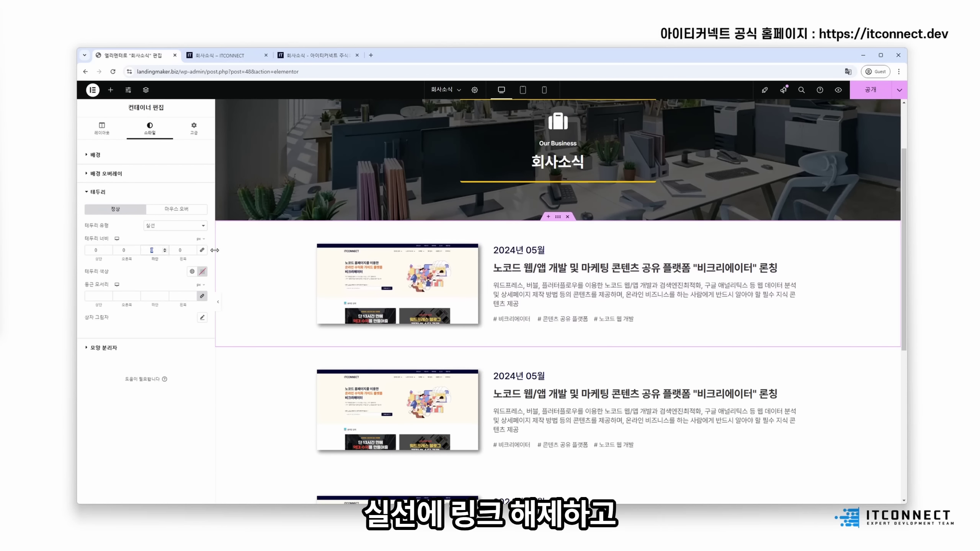
pyautogui.write('1')
# - Set the first news item container's border colour to #DDDDDD
pyautogui.click(202, 271)
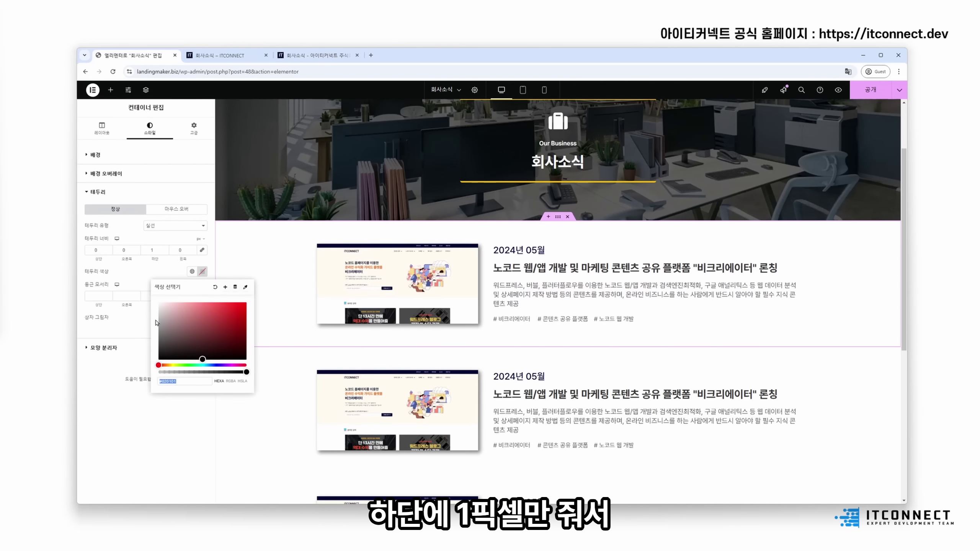
pyautogui.click(156, 314)
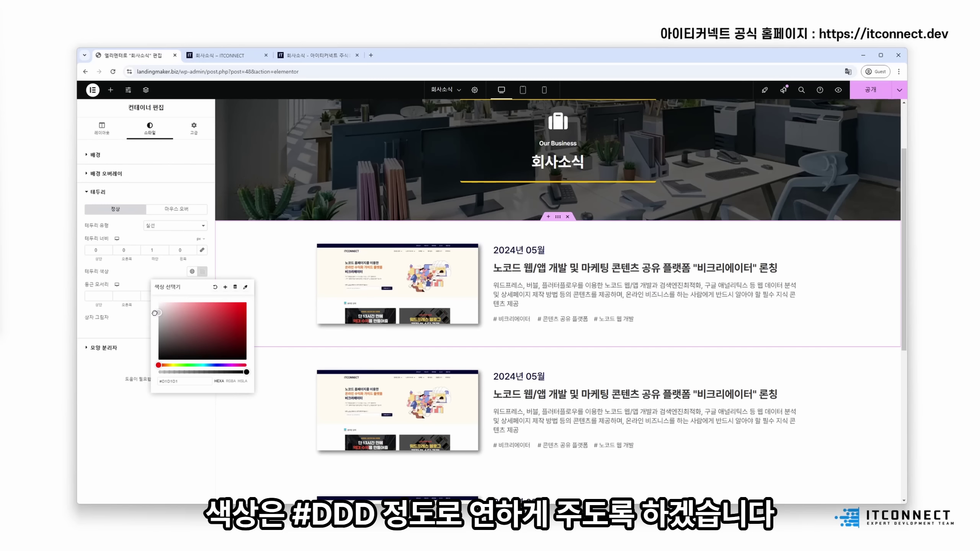
pyautogui.doubleClick(165, 381)
pyautogui.write('Dd')
pyautogui.press('capslock')
pyautogui.write('DDDDD')
pyautogui.press('capslock')
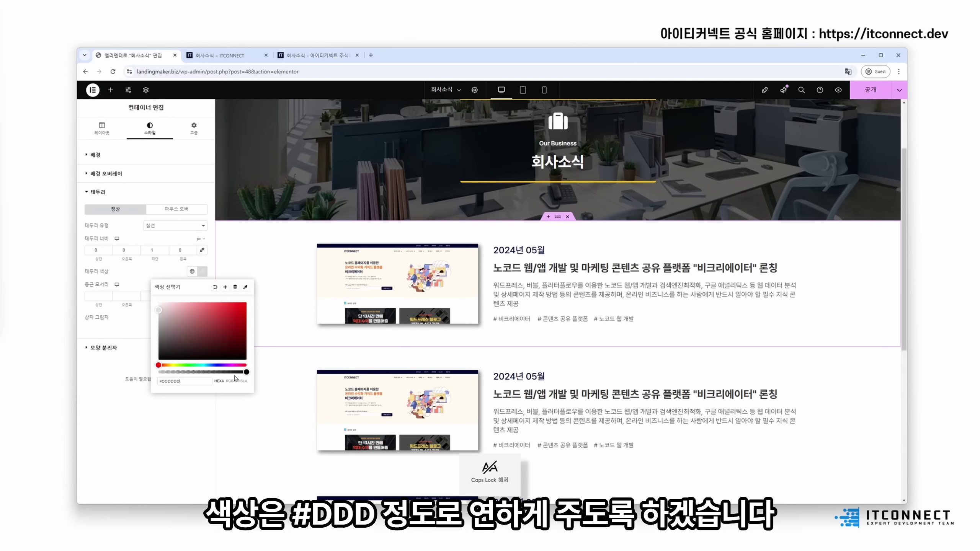
pyautogui.click(633, 268)
# - Delete the two borderless copies of the news item below the first one
pyautogui.scroll(-1, 633, 270)
pyautogui.click(733, 357)
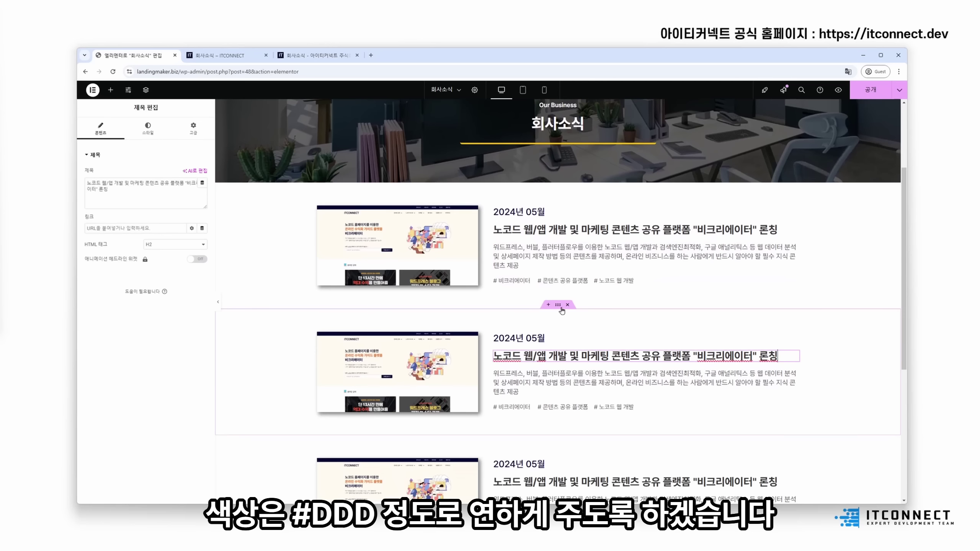
pyautogui.click(567, 305)
pyautogui.click(567, 304)
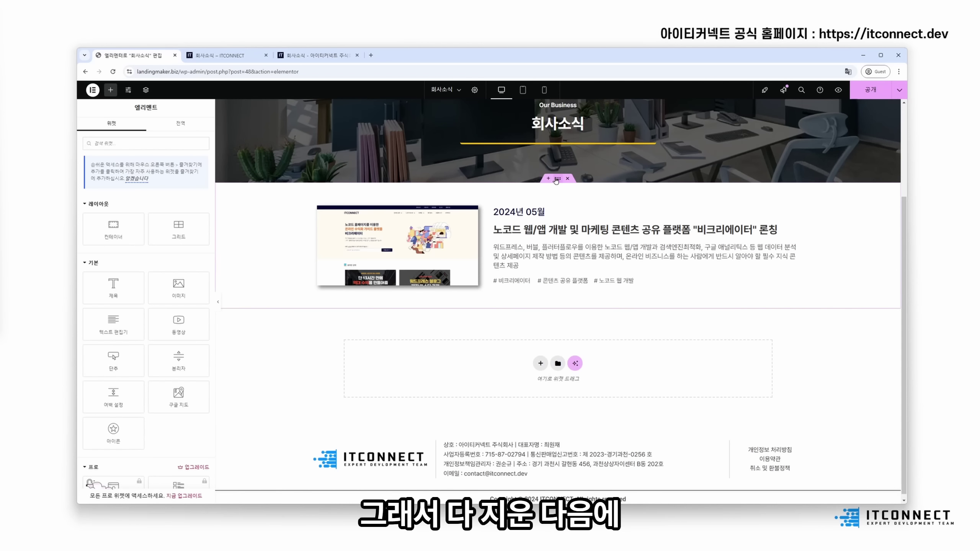
# - Duplicate the bordered news item container twice
pyautogui.rightClick(556, 179)
pyautogui.click(570, 200)
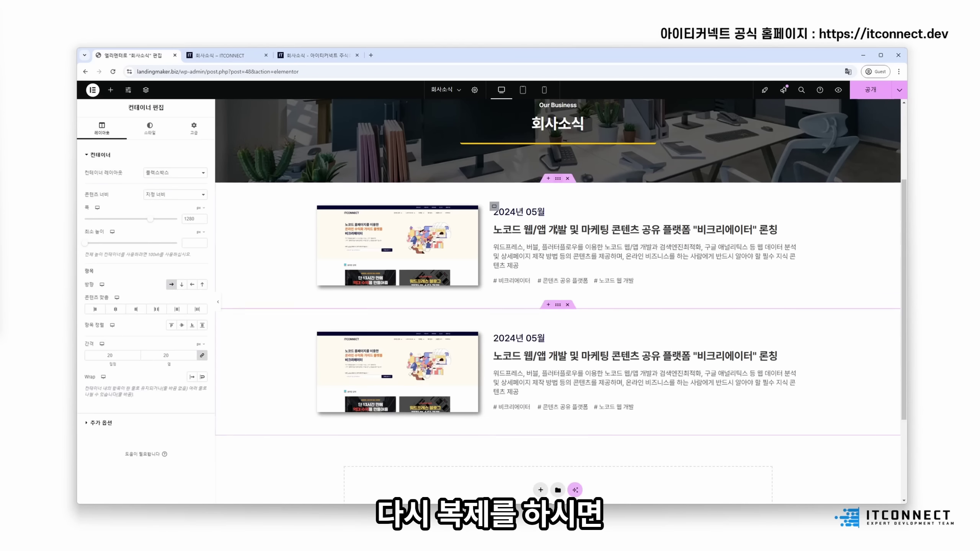
pyautogui.rightClick(558, 302)
pyautogui.click(571, 317)
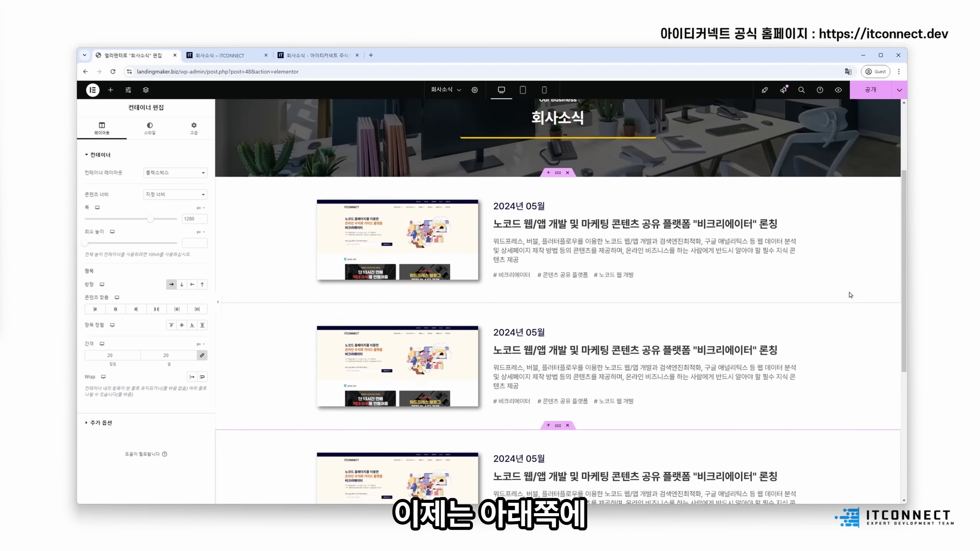
# - Look over the whole page to examine the three stacked news items and the border lines between them
pyautogui.scroll(-5, 658, 366)
pyautogui.click(635, 311)
pyautogui.scroll(8, 564, 153)
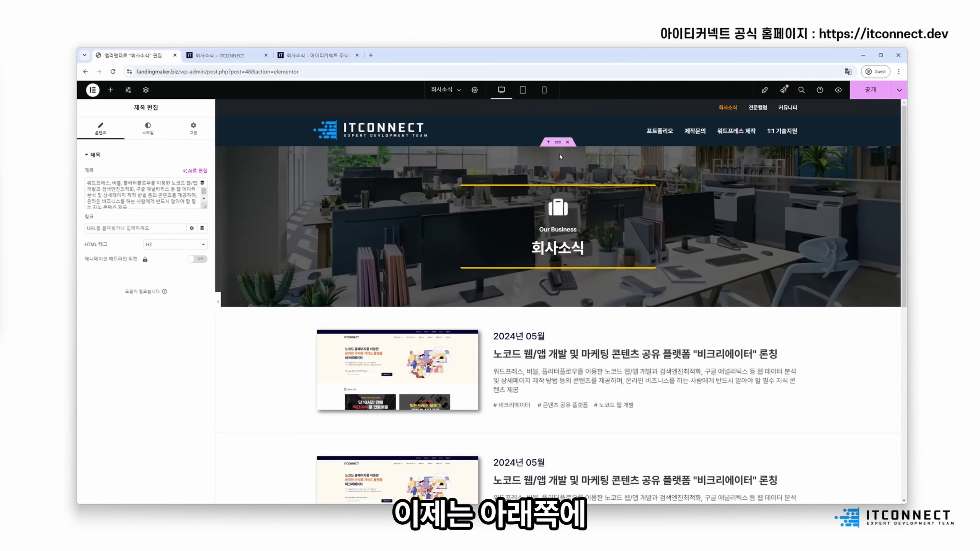
pyautogui.scroll(-3, 559, 155)
pyautogui.scroll(-5, 559, 348)
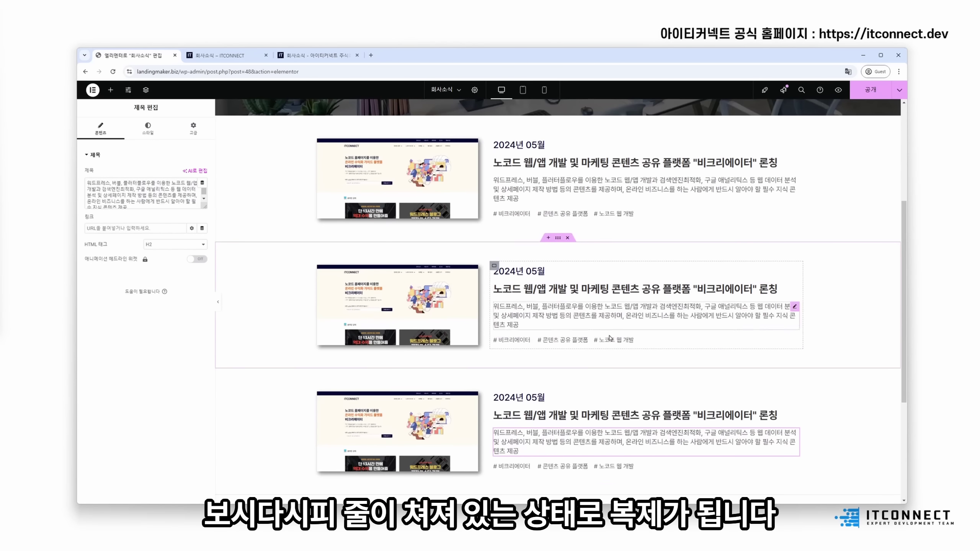
pyautogui.scroll(10, 499, 395)
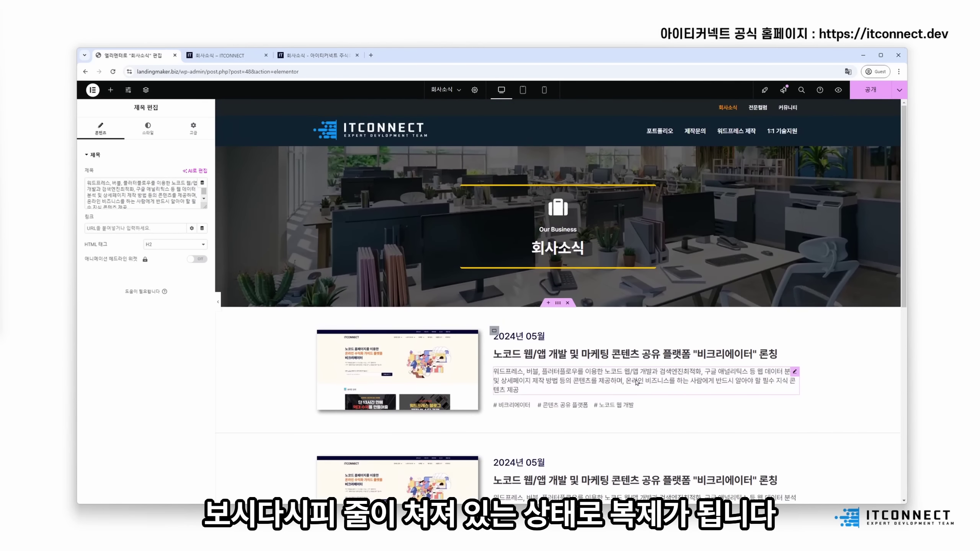
pyautogui.scroll(-2, 506, 386)
pyautogui.scroll(-5, 502, 382)
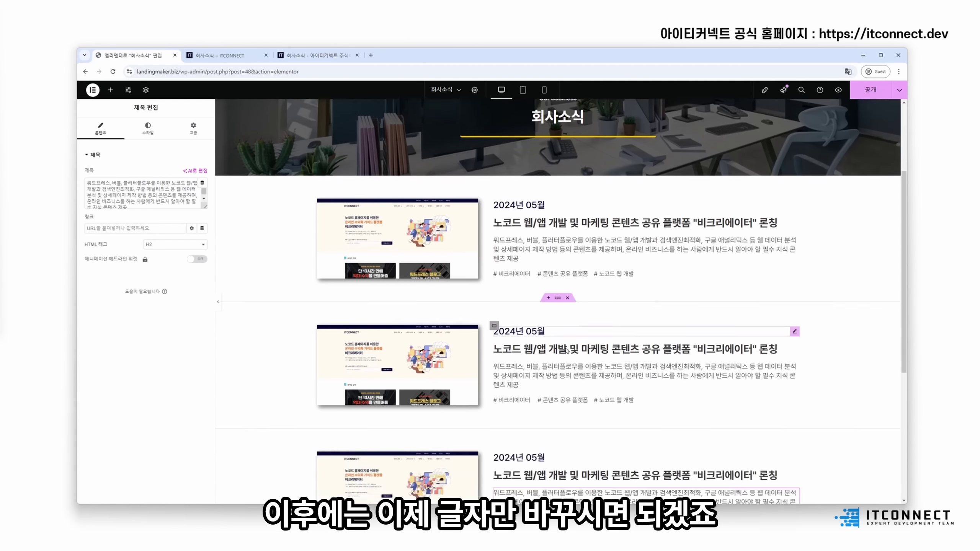
# - Publish the page, and view the live 회사소식 page in a new browser tab to check the news items' spacing
pyautogui.click(870, 90)
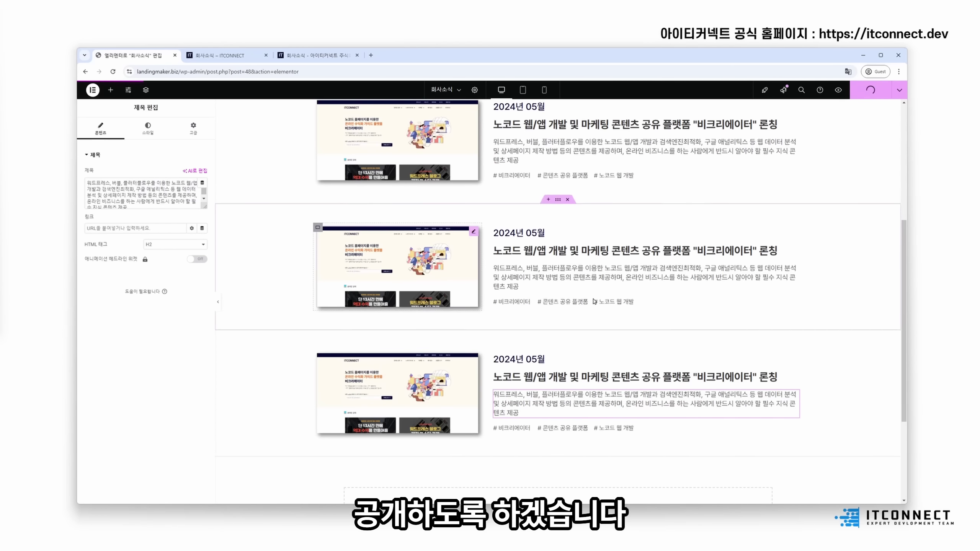
pyautogui.scroll(3, 483, 134)
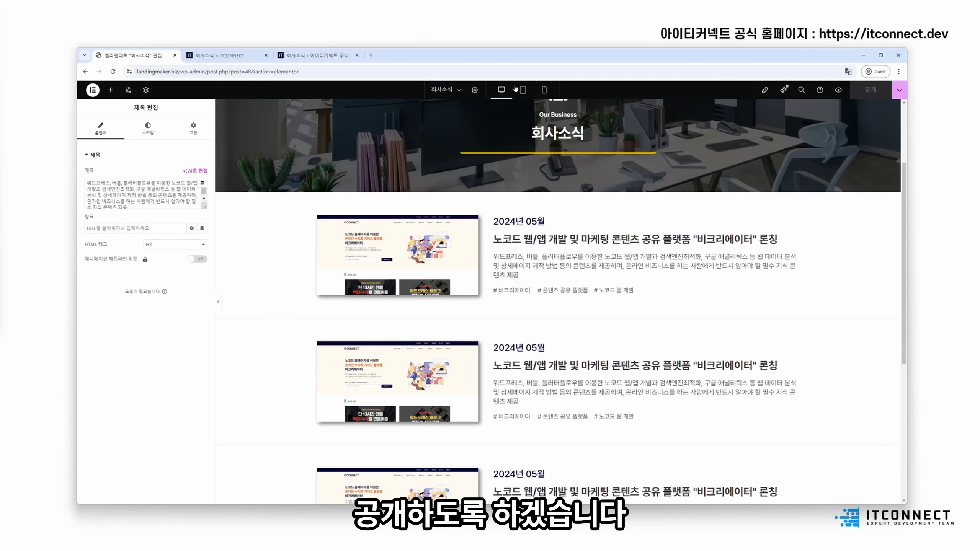
pyautogui.moveTo(178, 72); pyautogui.dragTo(85, 79)
pyautogui.hotkey('ctrl', 'c')
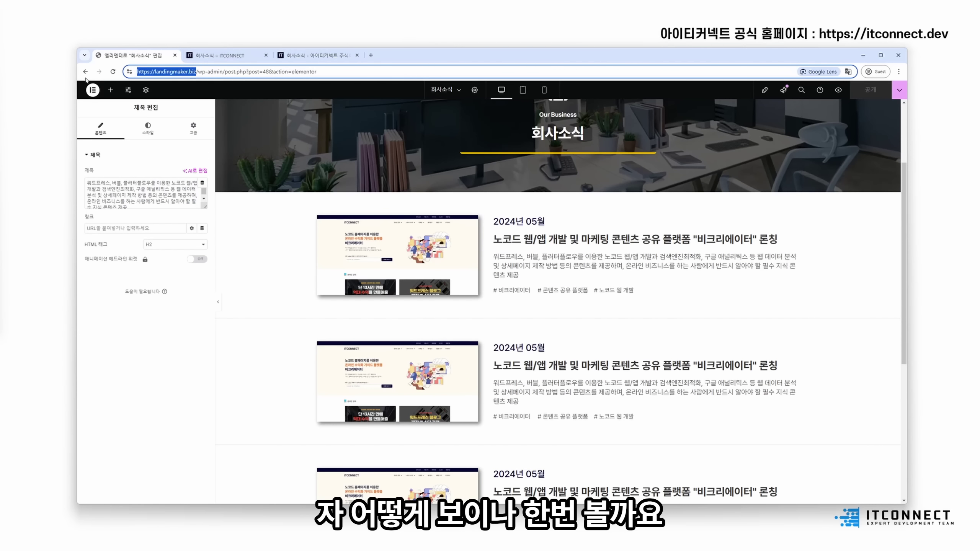
pyautogui.click(371, 55)
pyautogui.hotkey('ctrl', 'v')
pyautogui.press('Return')
pyautogui.scroll(-10, 452, 140)
pyautogui.scroll(5, 452, 140)
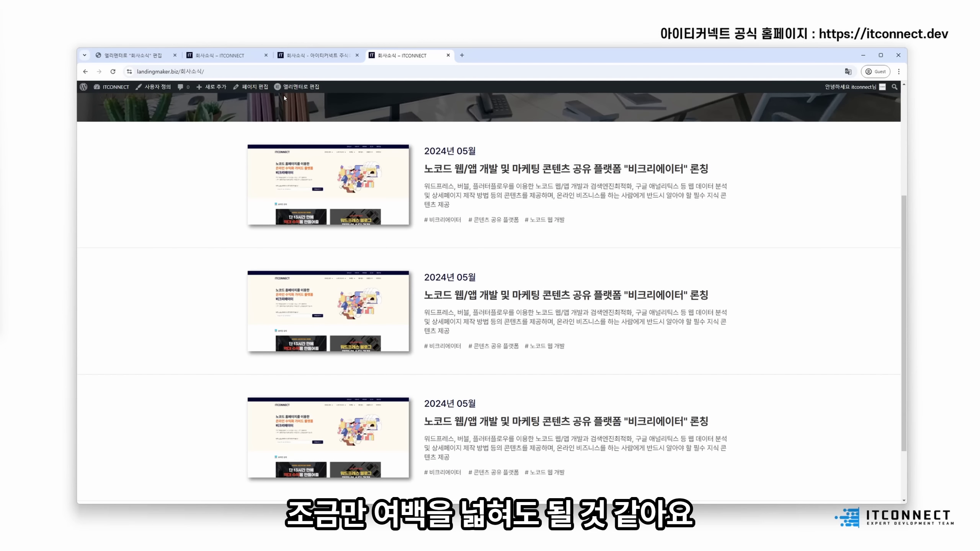
# - Return to the Elementor editor and set the first news item container's top and bottom padding to 70
pyautogui.click(313, 55)
pyautogui.click(222, 55)
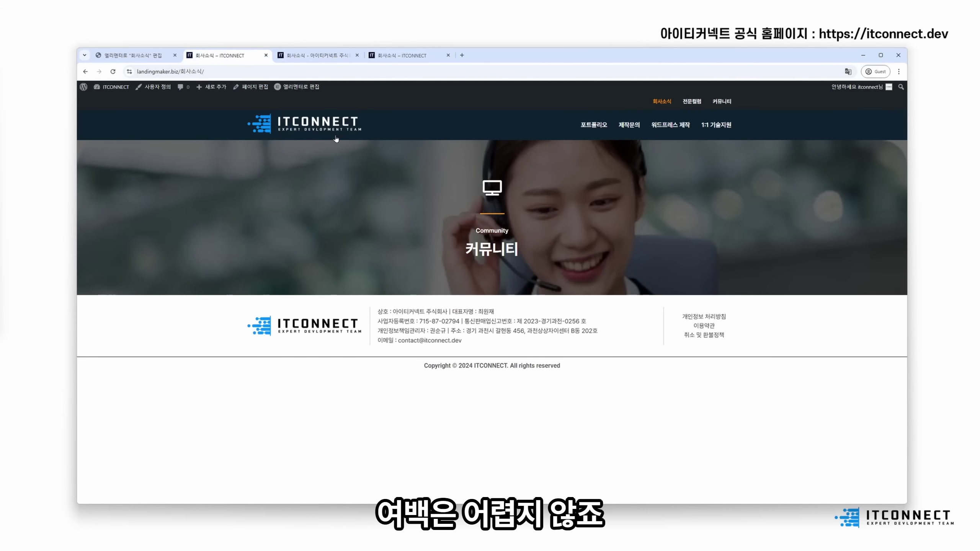
pyautogui.click(136, 54)
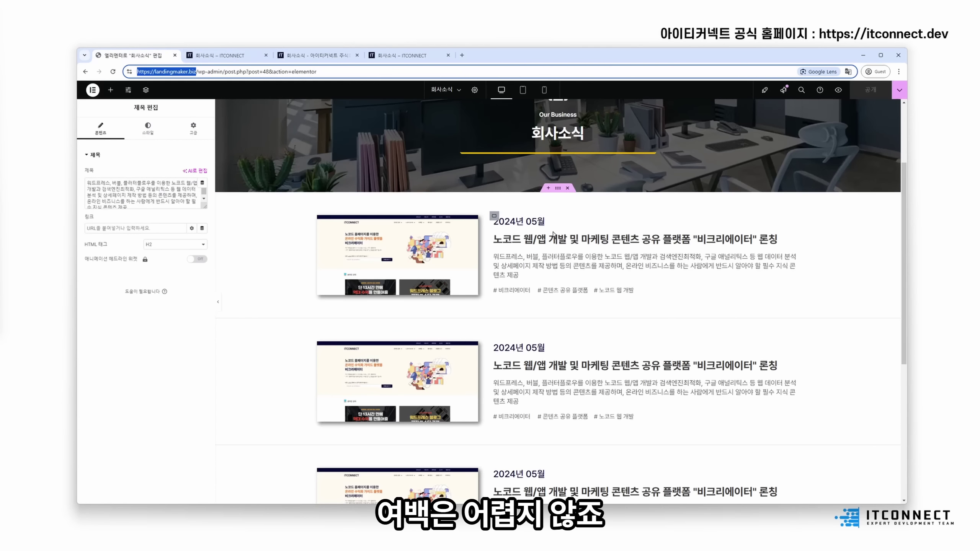
pyautogui.click(556, 189)
pyautogui.click(194, 127)
pyautogui.doubleClick(95, 211)
pyautogui.write('70')
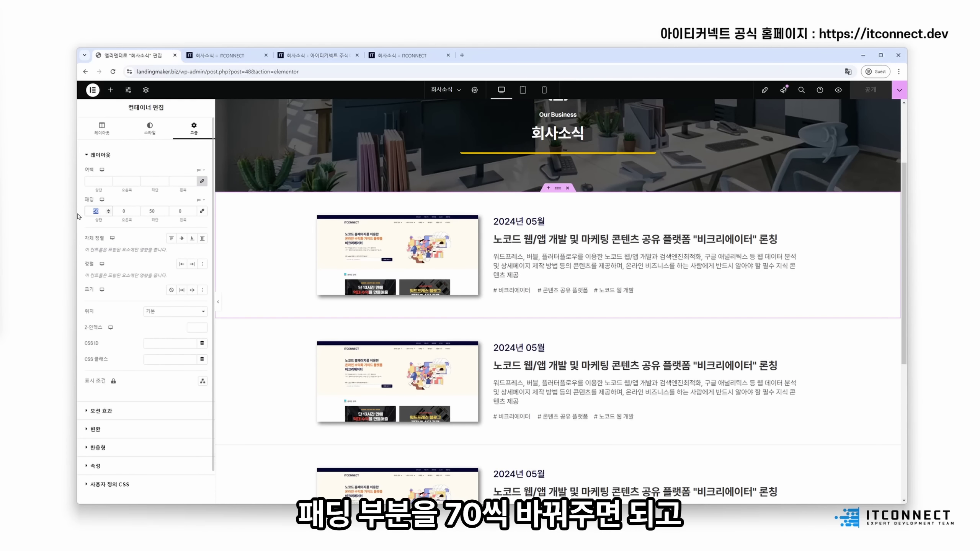
pyautogui.doubleClick(151, 211)
pyautogui.write('70')
# - Delete the second and third news items that still have the old padding
pyautogui.scroll(-2, 726, 371)
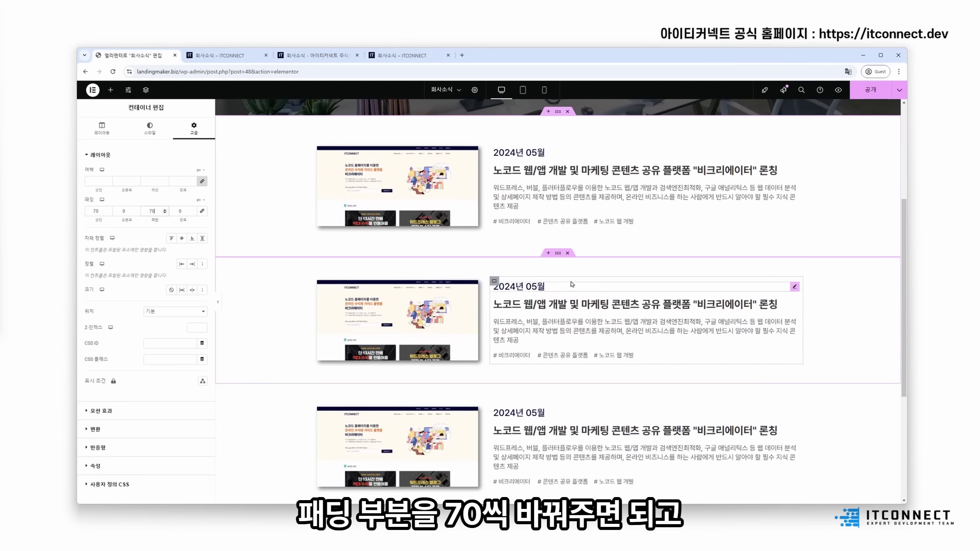
pyautogui.click(569, 253)
pyautogui.click(568, 253)
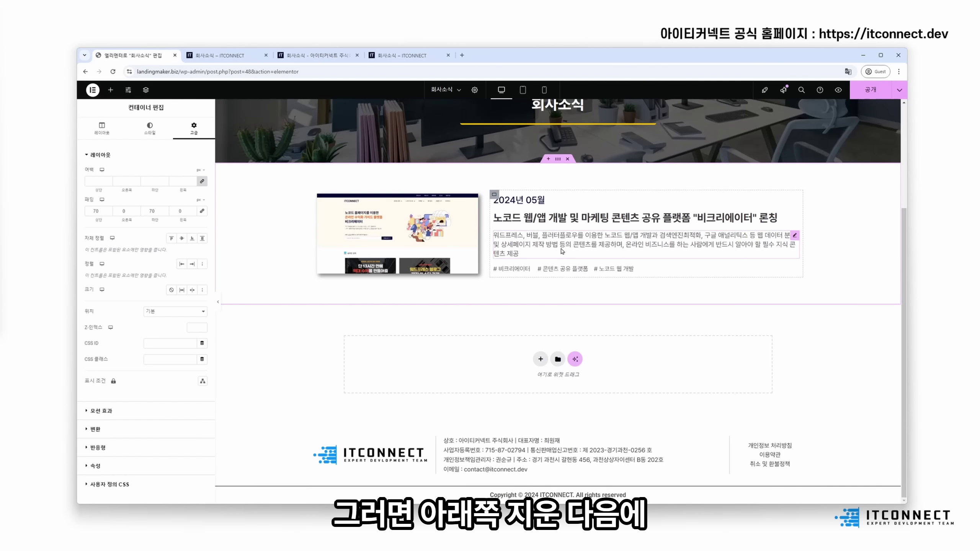
# - Duplicate the remaining news item with the 70 px padding twice, and publish the page
pyautogui.rightClick(558, 158)
pyautogui.click(574, 247)
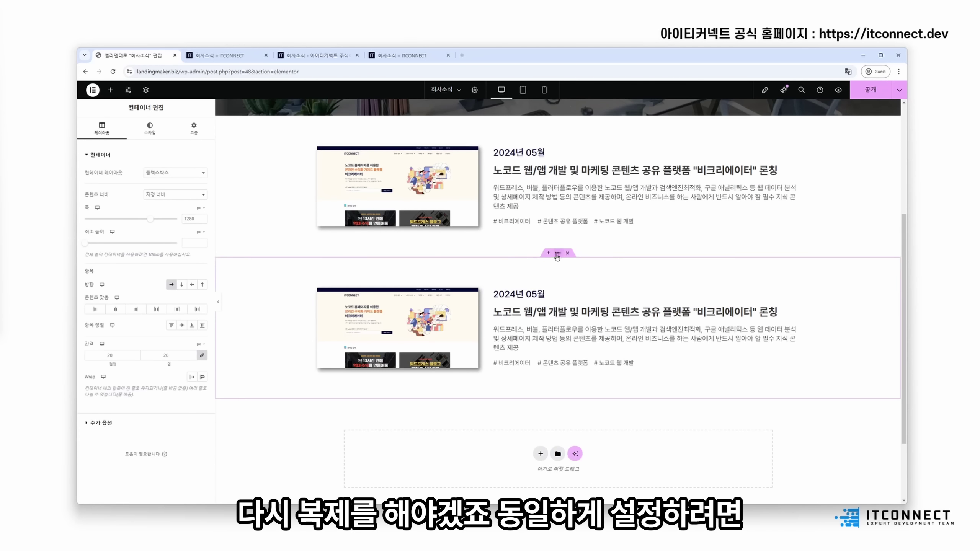
pyautogui.rightClick(557, 255)
pyautogui.click(571, 282)
pyautogui.click(870, 90)
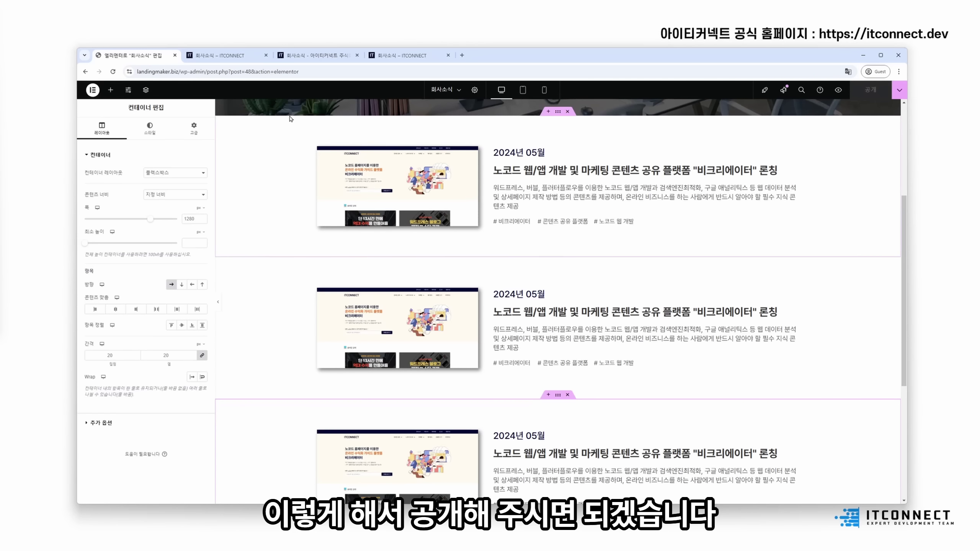
# - Switch to the tablet preview and examine how the images and text of the news items are laid out
pyautogui.click(523, 90)
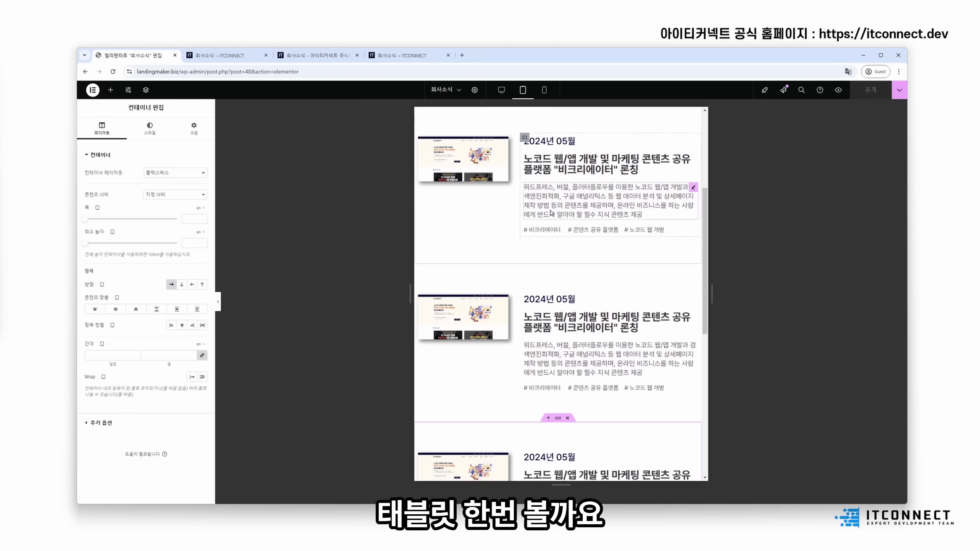
pyautogui.scroll(3, 550, 217)
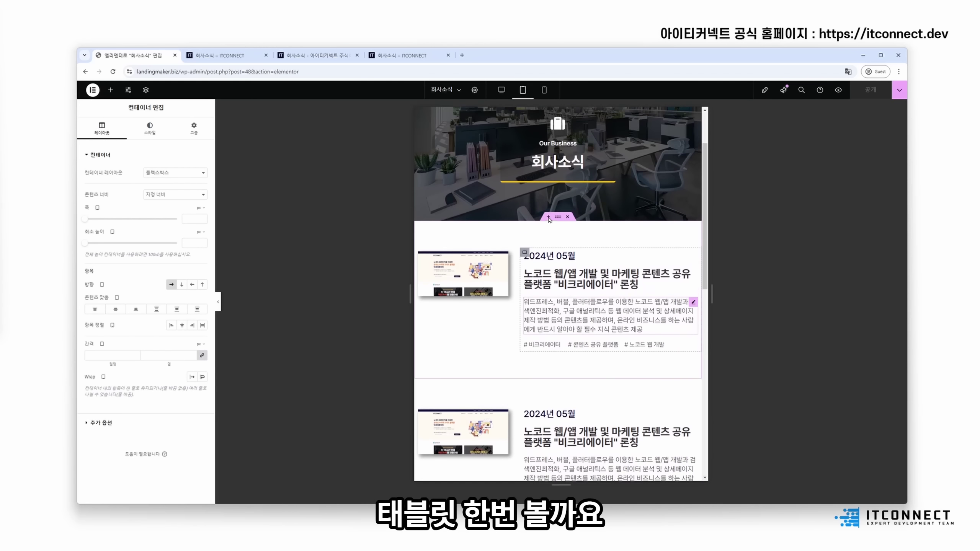
pyautogui.click(478, 288)
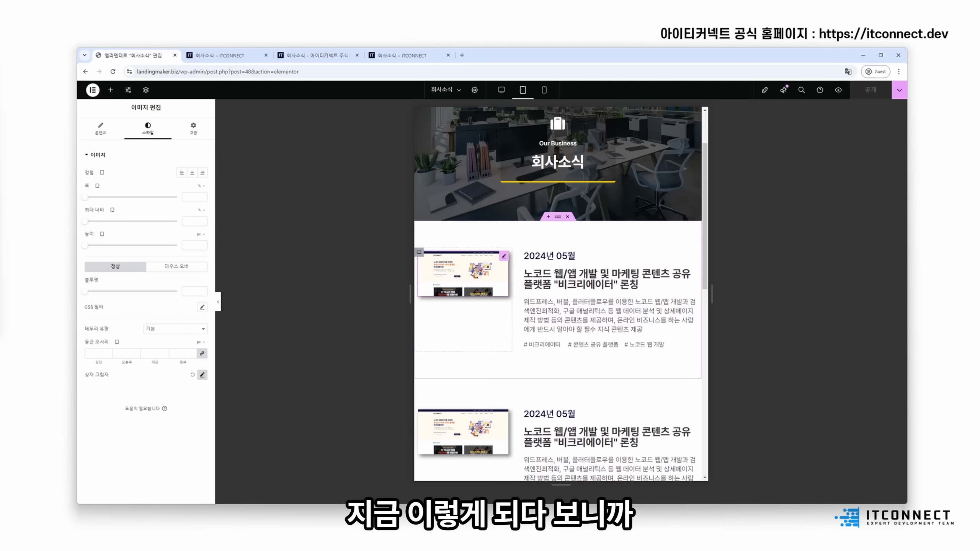
pyautogui.scroll(-1, 532, 275)
pyautogui.scroll(-3, 532, 275)
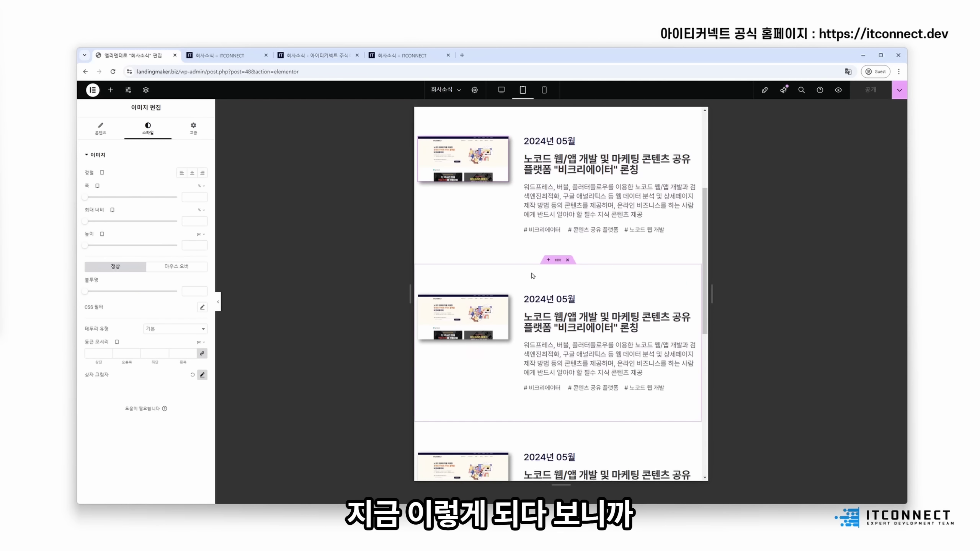
pyautogui.scroll(2, 532, 276)
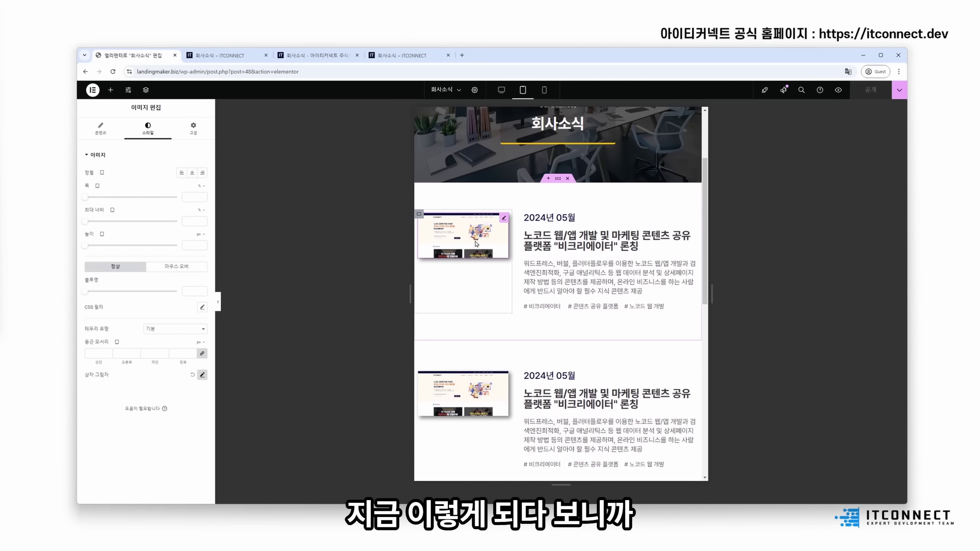
# - Stack the first news item's container vertically in the tablet layout and centre-align its items
pyautogui.click(559, 180)
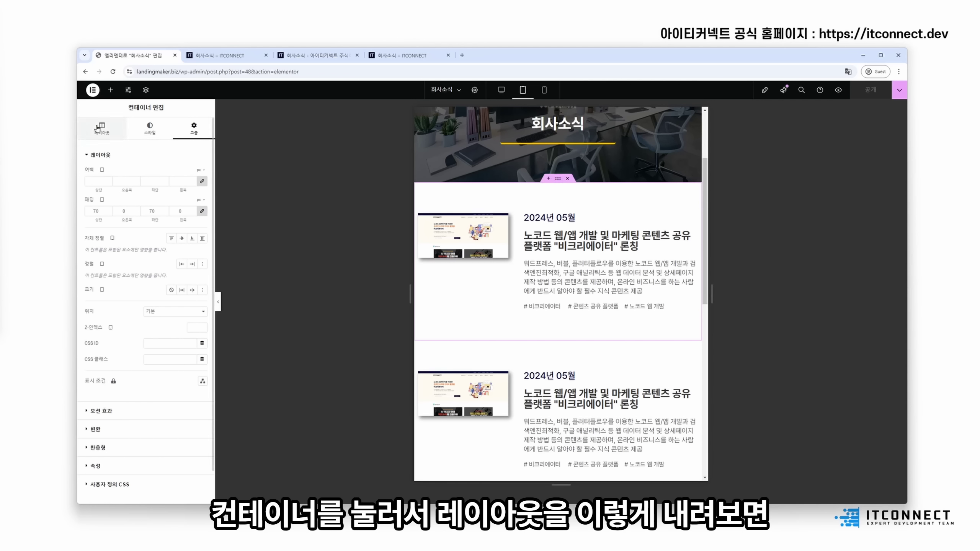
pyautogui.click(182, 286)
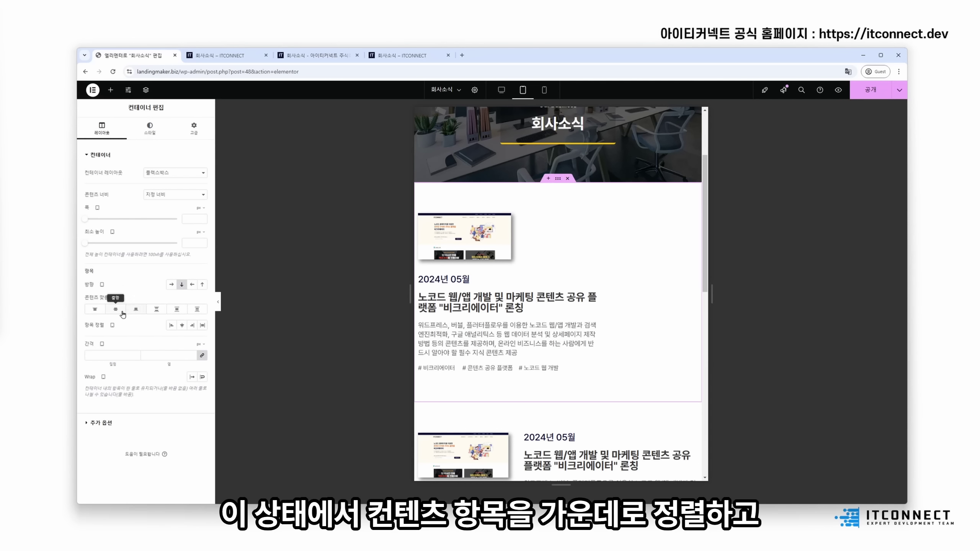
pyautogui.click(181, 325)
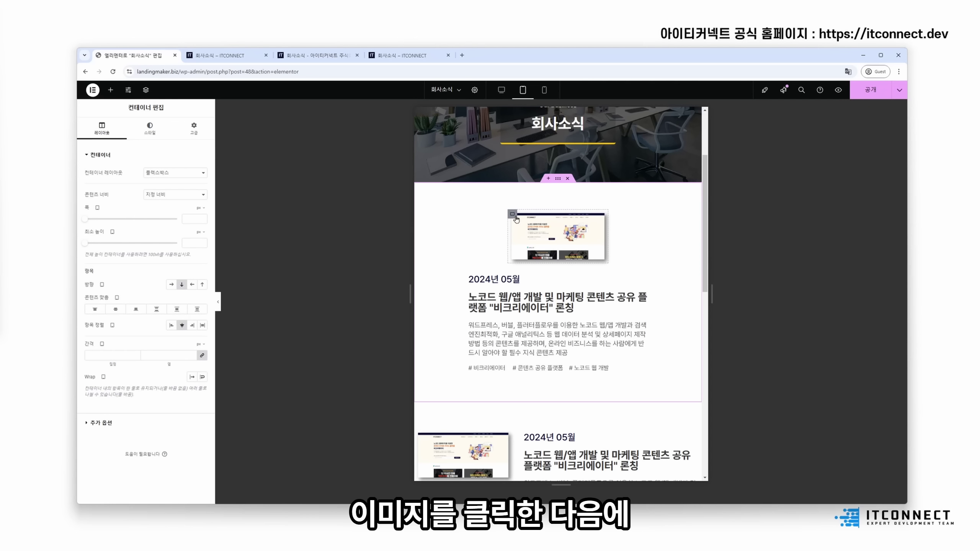
# - Set the first news item's image container width to 70% in the tablet layout, after trying 100% and 50%
pyautogui.click(558, 236)
pyautogui.click(201, 208)
pyautogui.click(200, 223)
pyautogui.doubleClick(186, 219)
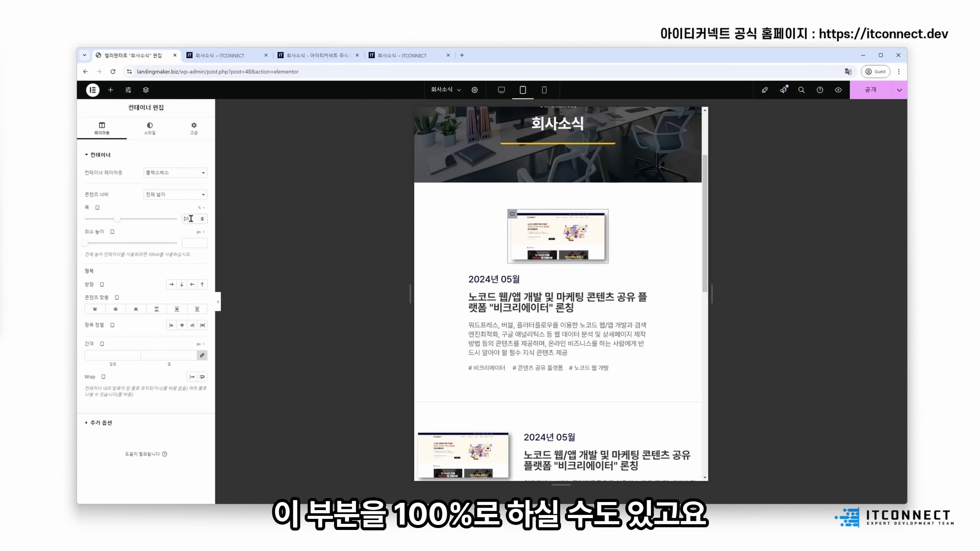
pyautogui.write('100')
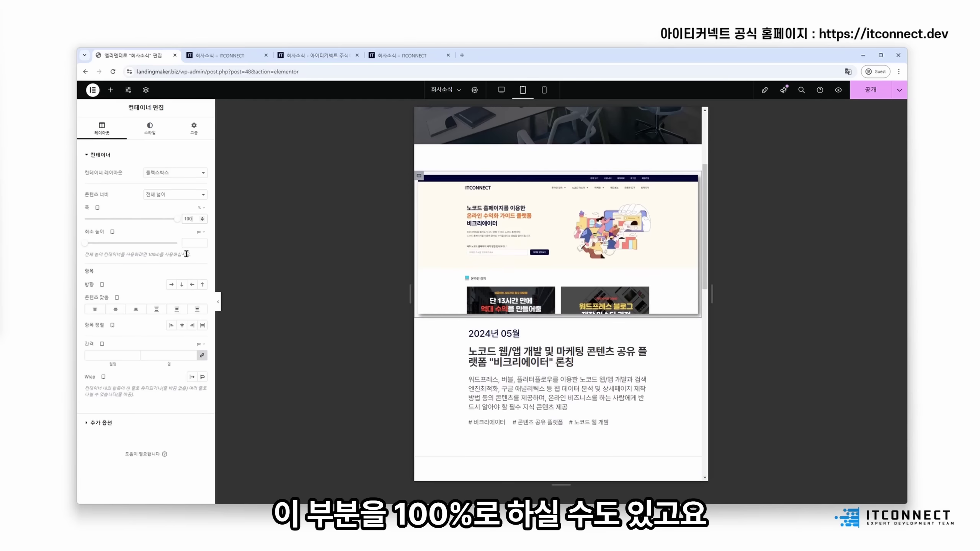
pyautogui.doubleClick(192, 219)
pyautogui.write('50')
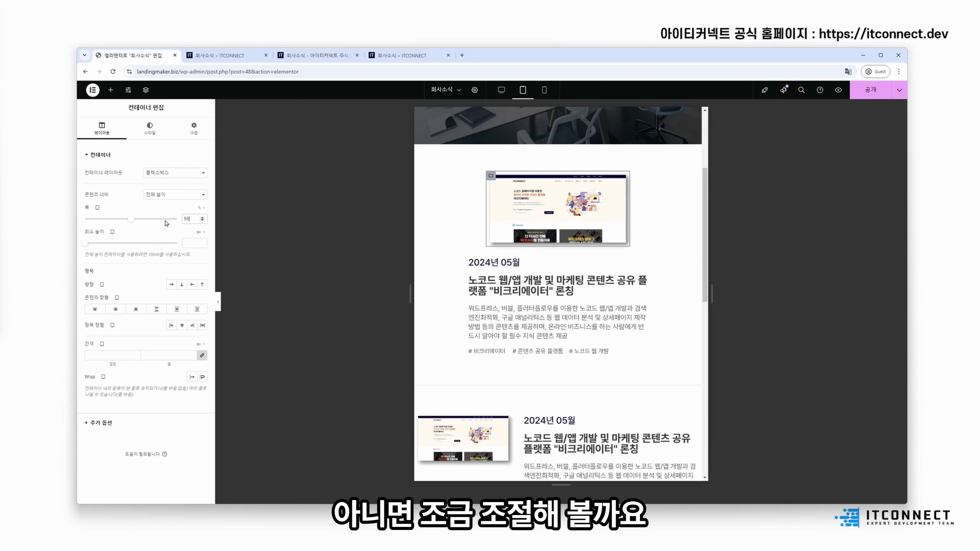
pyautogui.doubleClick(193, 218)
pyautogui.write('70')
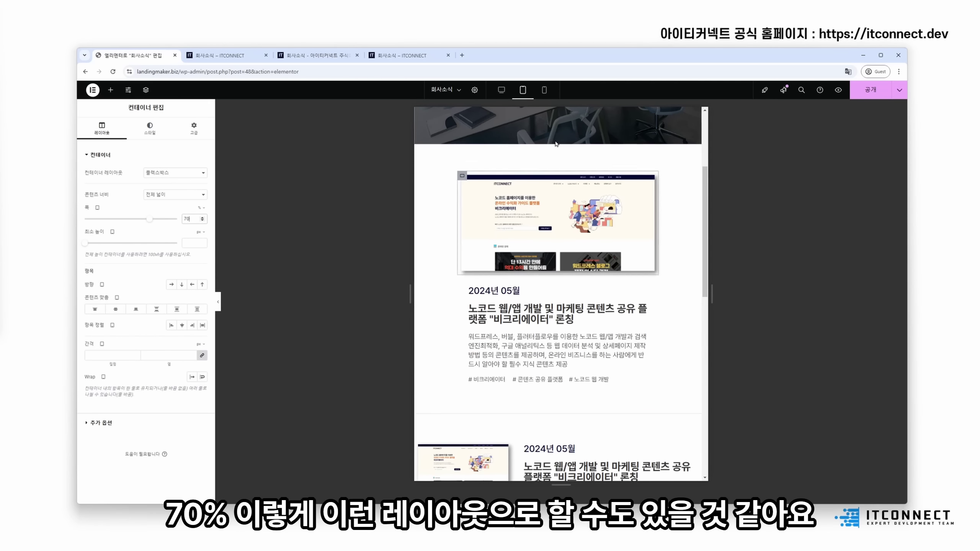
# - Delete the second and third news items and duplicate the restyled first news item twice
pyautogui.scroll(-3, 639, 303)
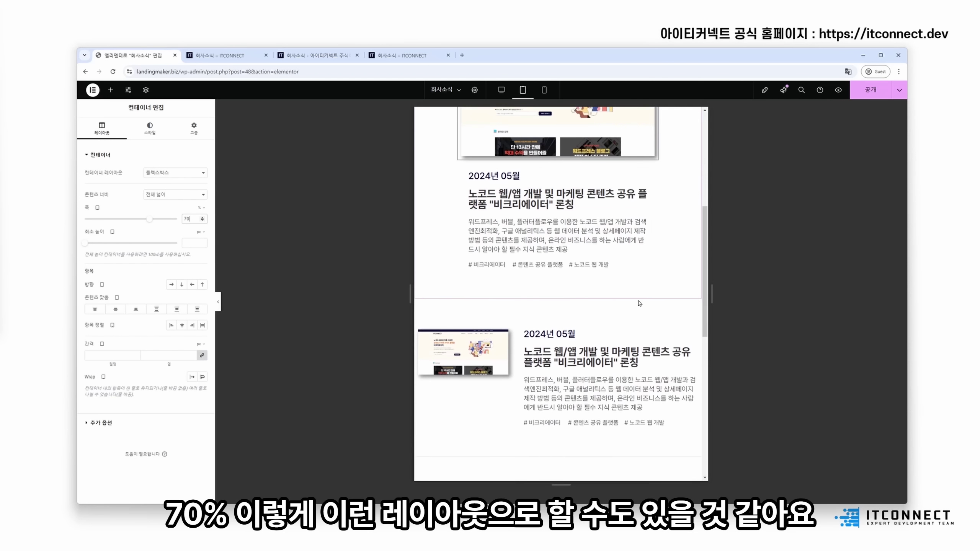
pyautogui.click(570, 296)
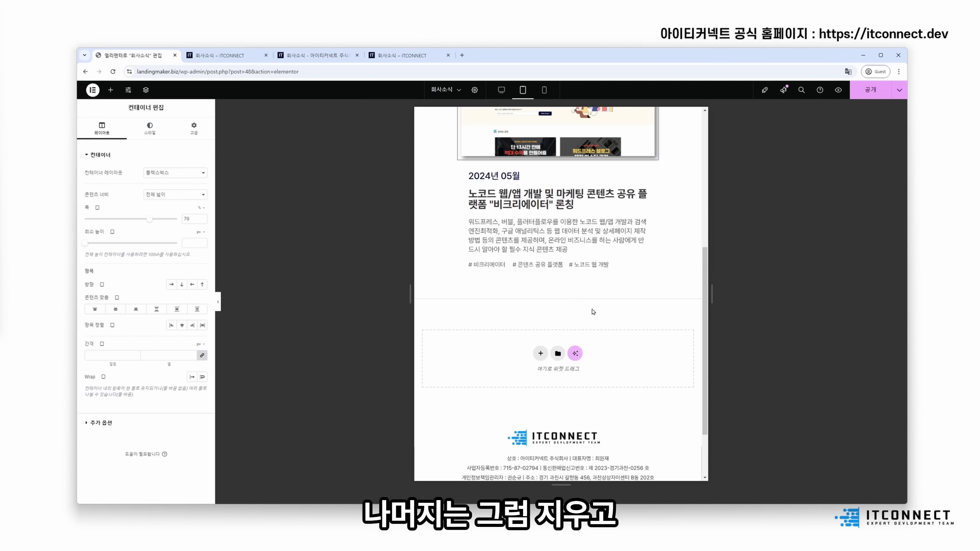
pyautogui.scroll(5, 593, 312)
pyautogui.rightClick(557, 218)
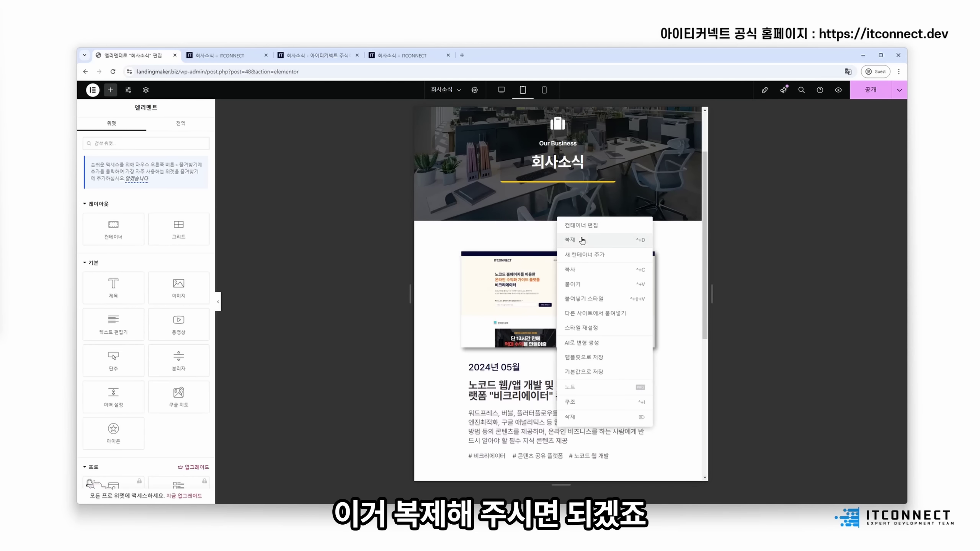
pyautogui.click(582, 241)
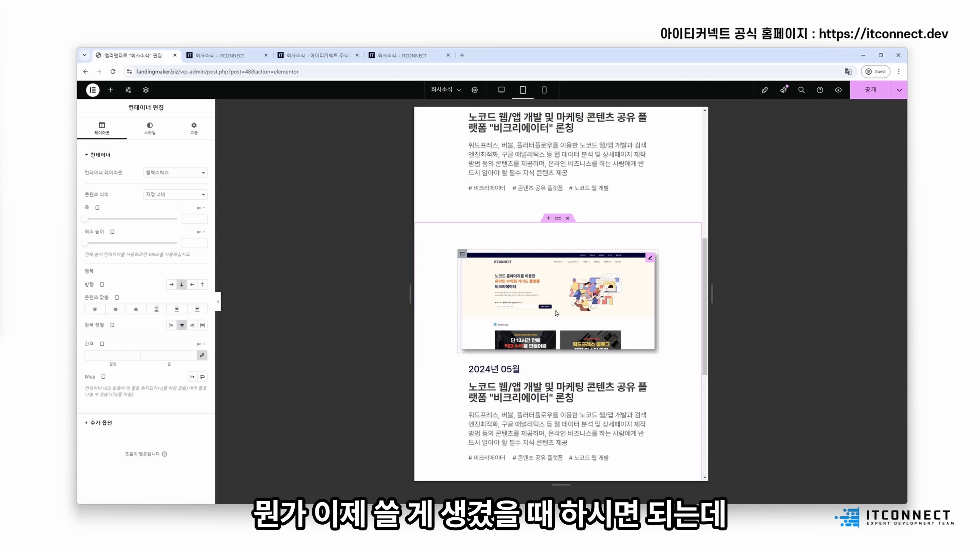
pyautogui.rightClick(560, 224)
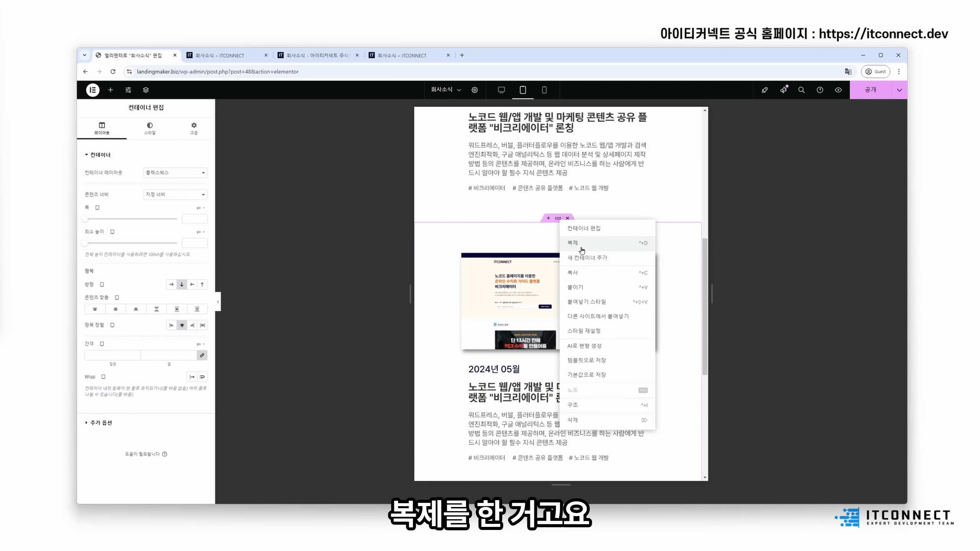
pyautogui.click(575, 234)
pyautogui.scroll(-3, 618, 309)
pyautogui.scroll(-2, 618, 309)
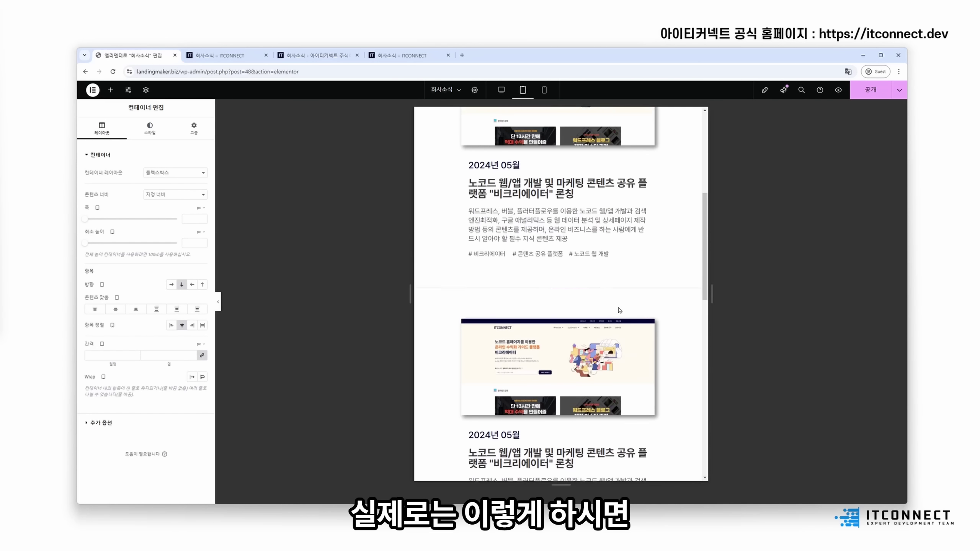
pyautogui.scroll(4, 619, 309)
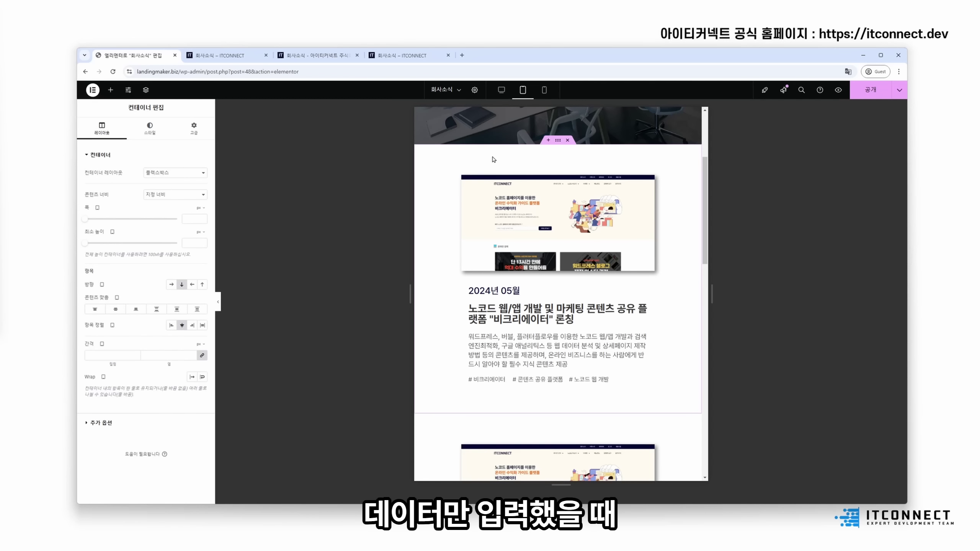
pyautogui.scroll(-6, 548, 315)
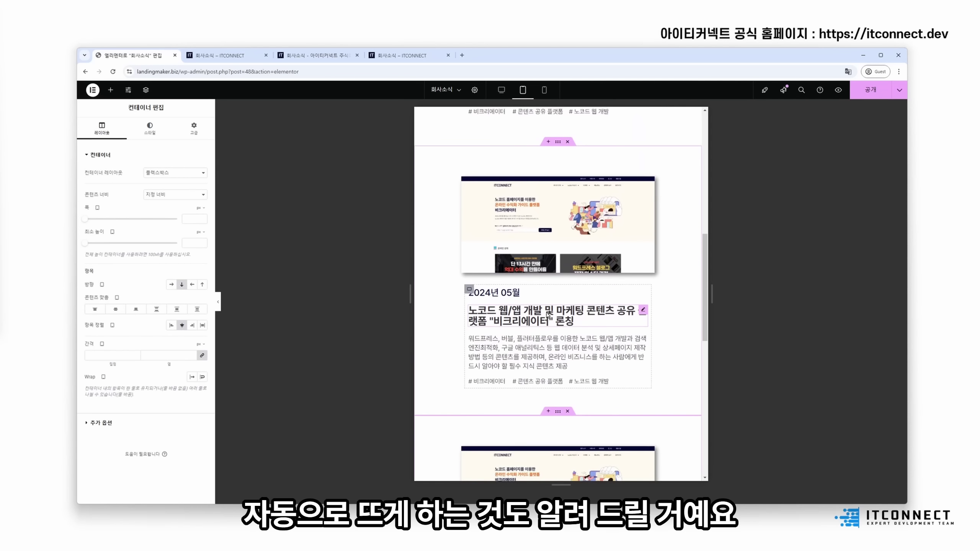
pyautogui.scroll(-2, 548, 314)
pyautogui.scroll(10, 549, 309)
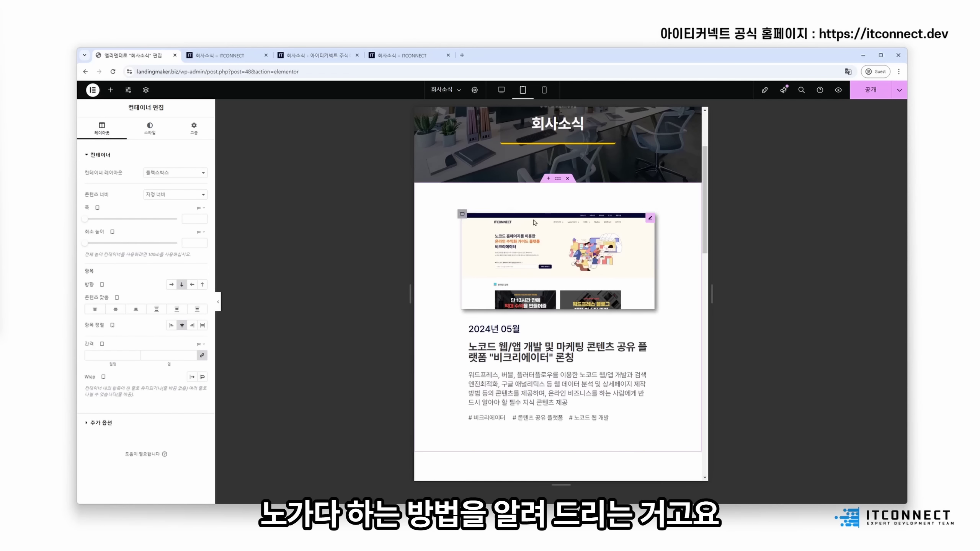
# - In the mobile preview, give the first news item's container 20 px left and right padding, keeping 70 px above and below
pyautogui.click(544, 90)
pyautogui.scroll(-5, 581, 223)
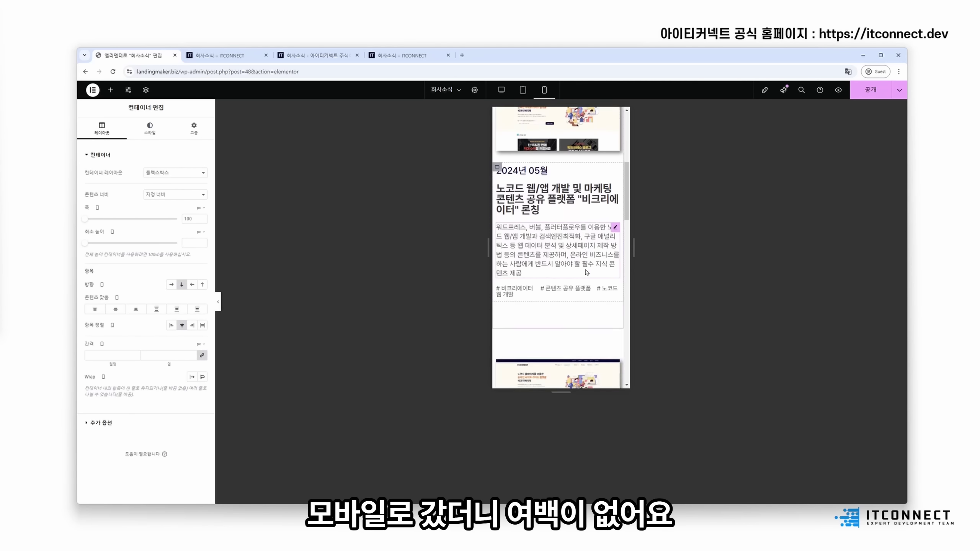
pyautogui.scroll(-3, 572, 193)
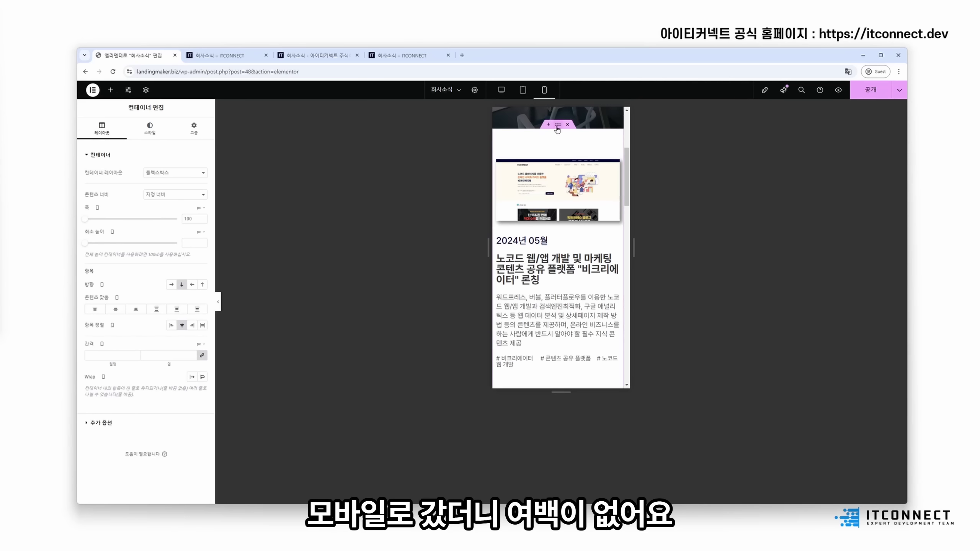
pyautogui.click(193, 136)
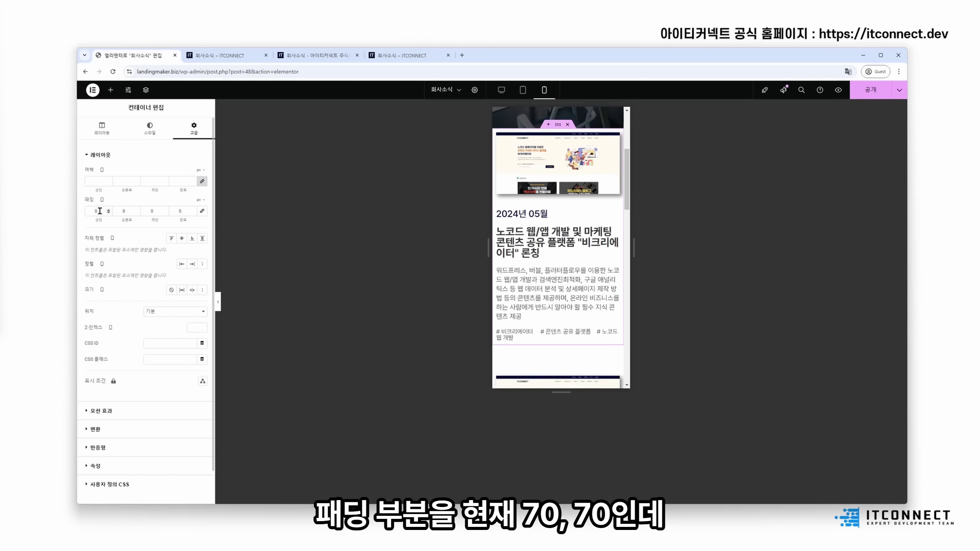
pyautogui.moveTo(135, 211); pyautogui.dragTo(111, 212)
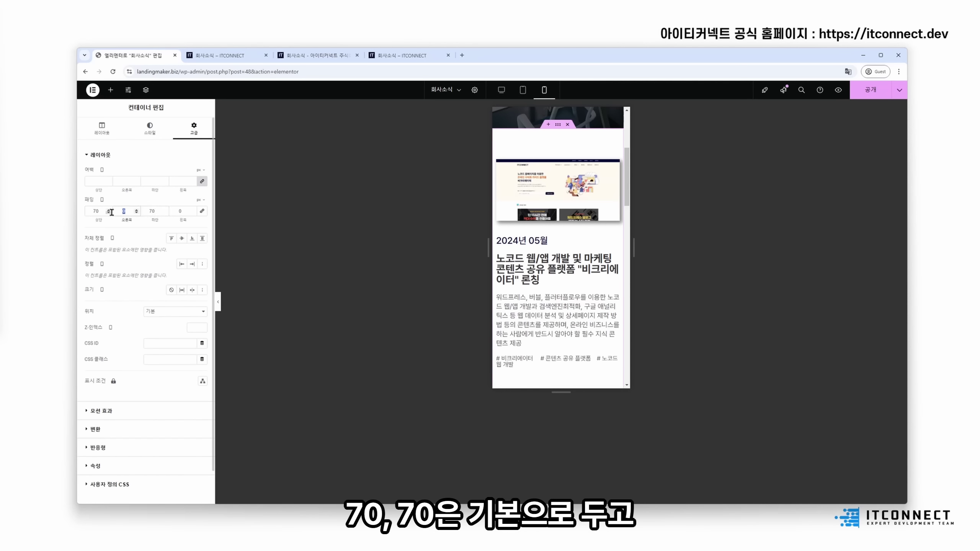
pyautogui.write('20')
pyautogui.click(184, 211)
pyautogui.write('20')
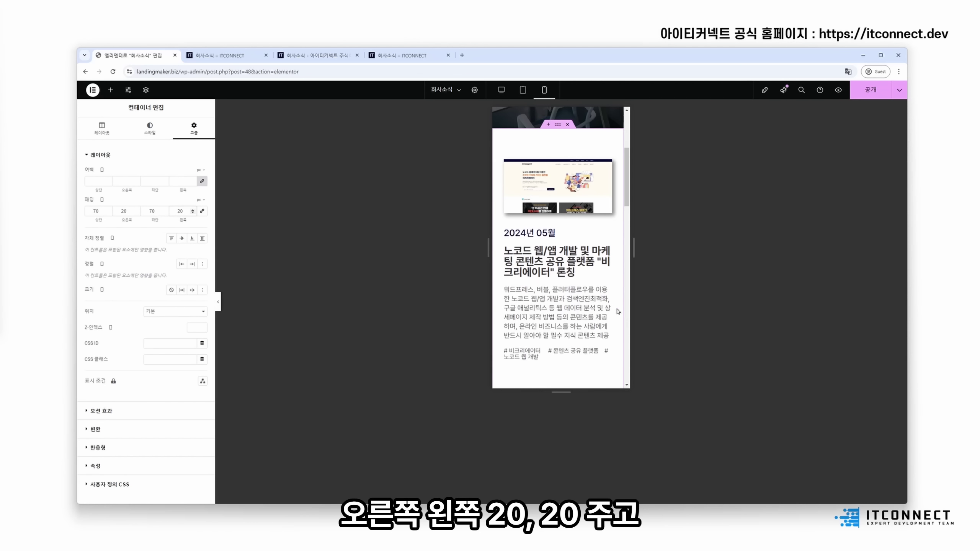
# - Set the mobile font size of the first news item's date heading to 21 px
pyautogui.click(540, 233)
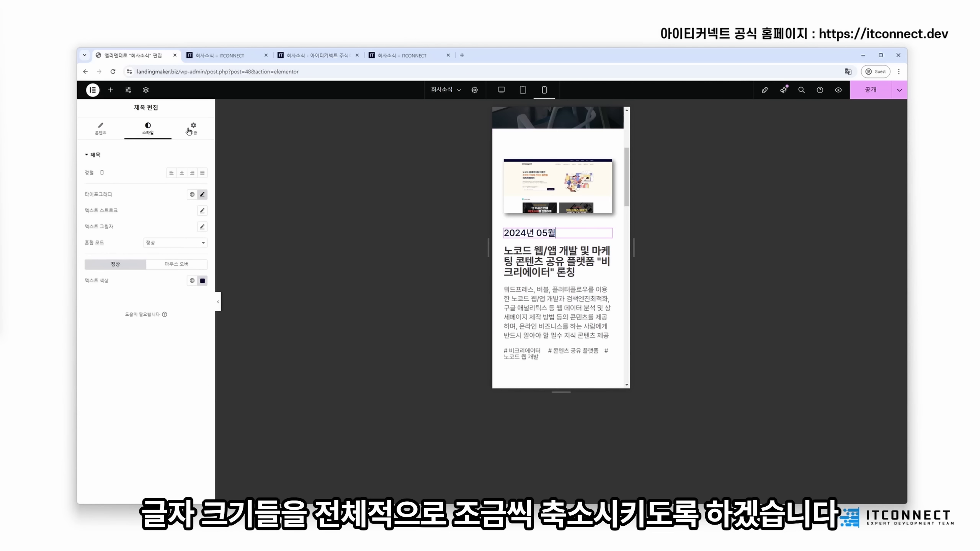
pyautogui.click(202, 195)
pyautogui.doubleClick(196, 257)
pyautogui.write('1')
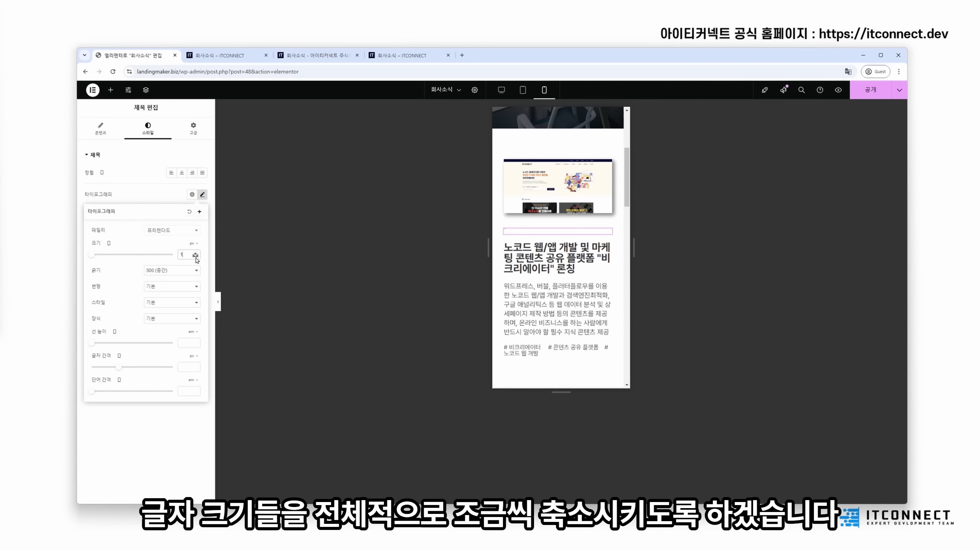
pyautogui.write('21')
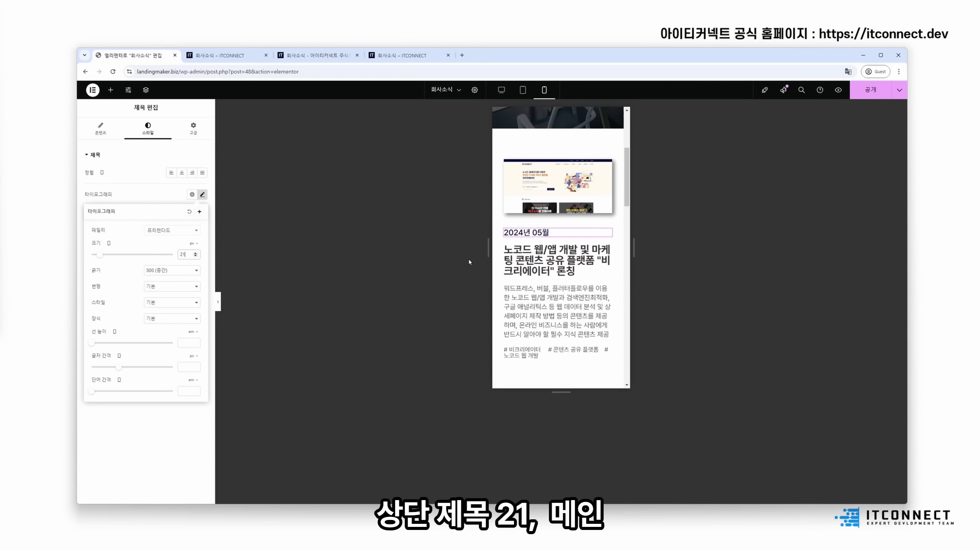
# - Set the mobile font size of the first news item's main title to 24 px
pyautogui.click(513, 257)
pyautogui.click(202, 195)
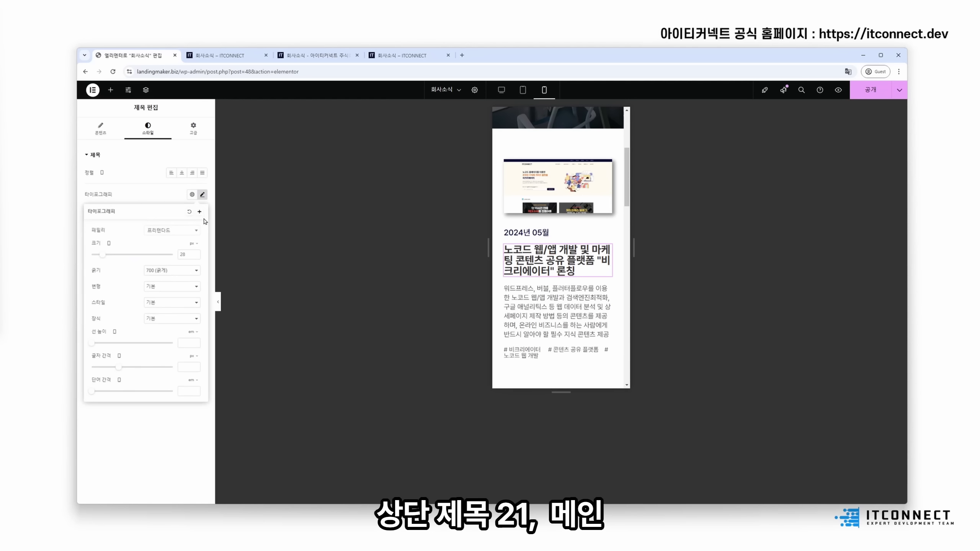
pyautogui.doubleClick(186, 254)
pyautogui.write('24')
# - Reduce the mobile font size of the date heading "2024년 05월" to 18 px
pyautogui.click(546, 232)
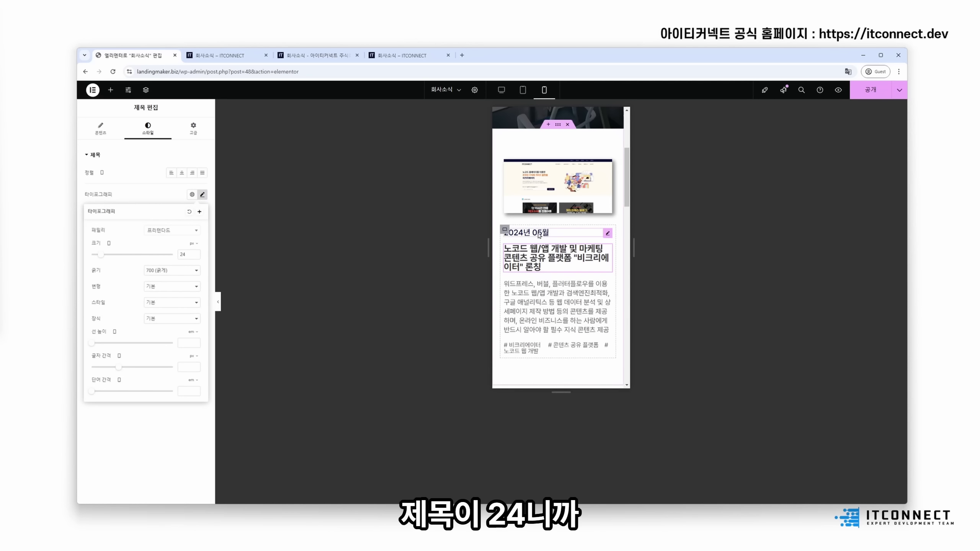
pyautogui.click(202, 195)
pyautogui.doubleClick(190, 254)
pyautogui.write('48')
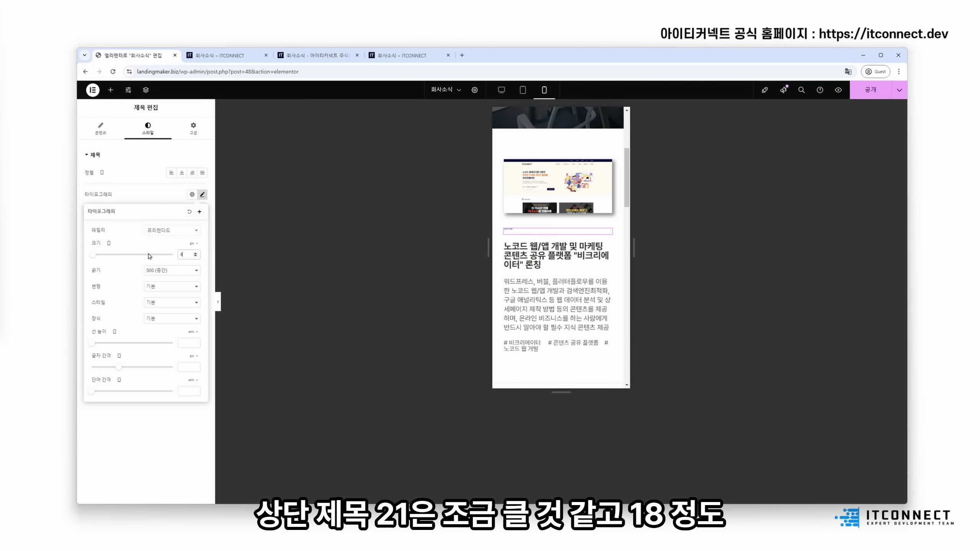
pyautogui.doubleClick(189, 254)
pyautogui.write('18')
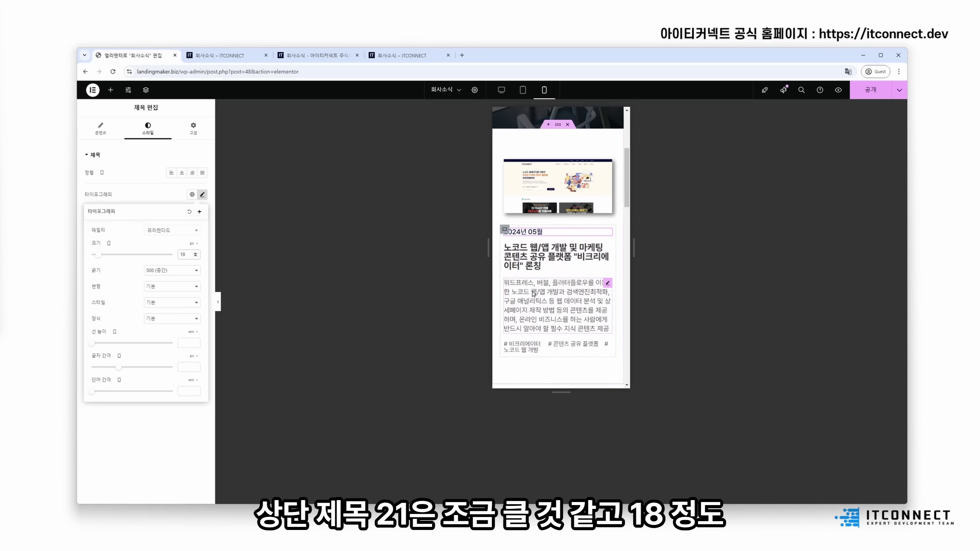
# - Set the mobile font size of the first news item's description text to 16 px
pyautogui.click(558, 306)
pyautogui.click(202, 195)
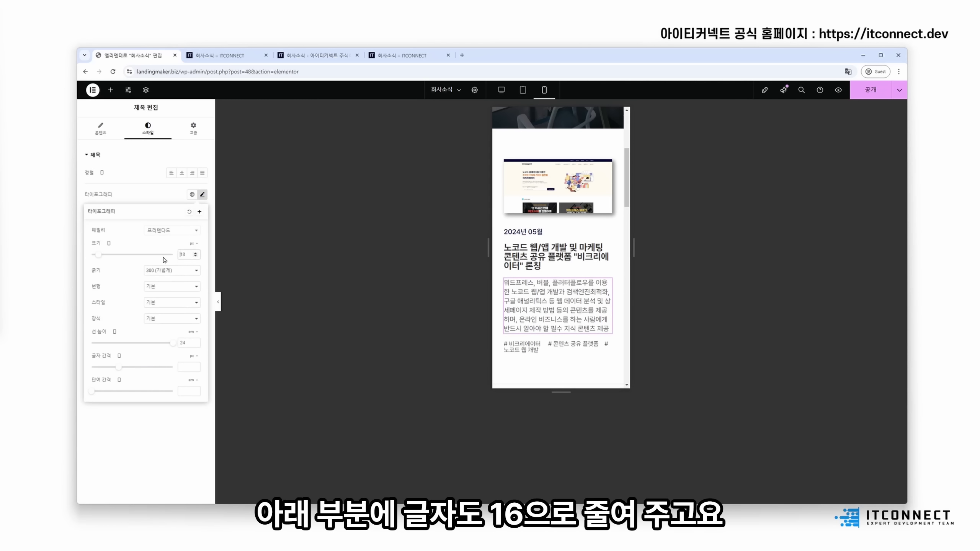
pyautogui.write('16')
# - Set the mobile font size of the first news item's hashtag line to 12 px and publish the page
pyautogui.scroll(-2, 602, 270)
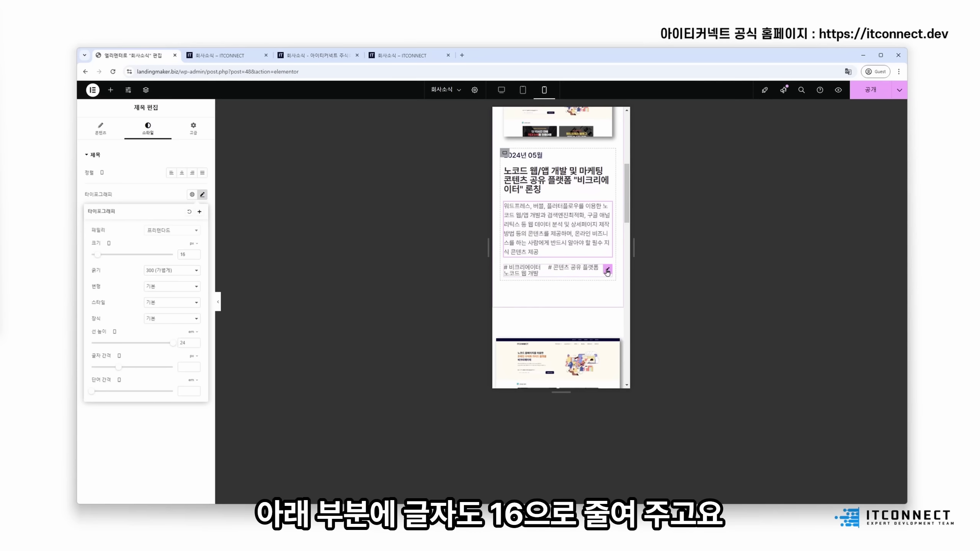
pyautogui.click(606, 271)
pyautogui.click(148, 129)
pyautogui.click(202, 194)
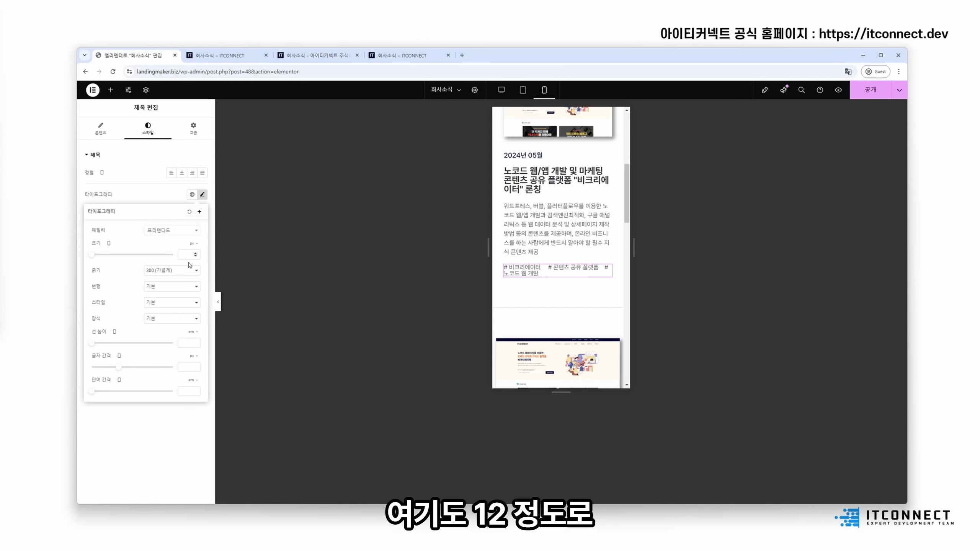
pyautogui.write('12')
pyautogui.scroll(2, 560, 232)
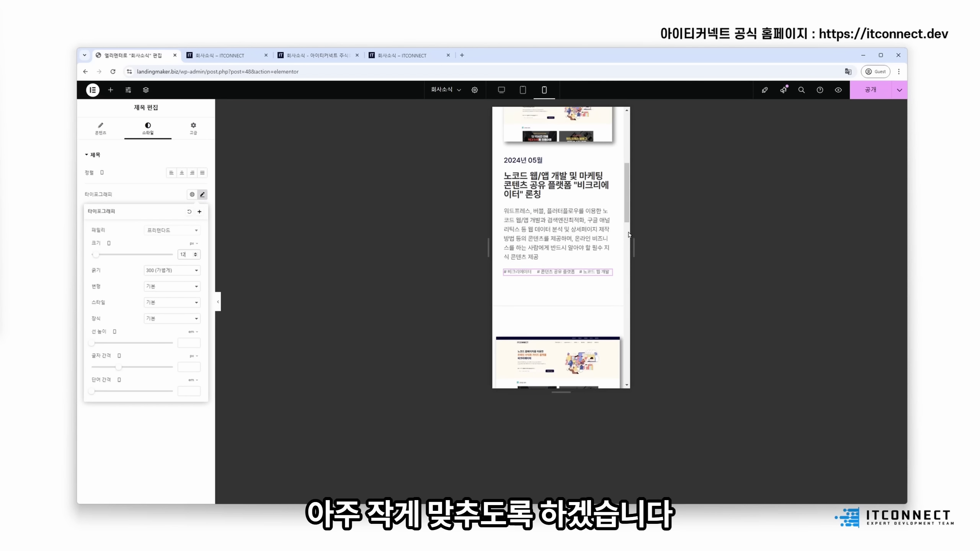
pyautogui.click(870, 90)
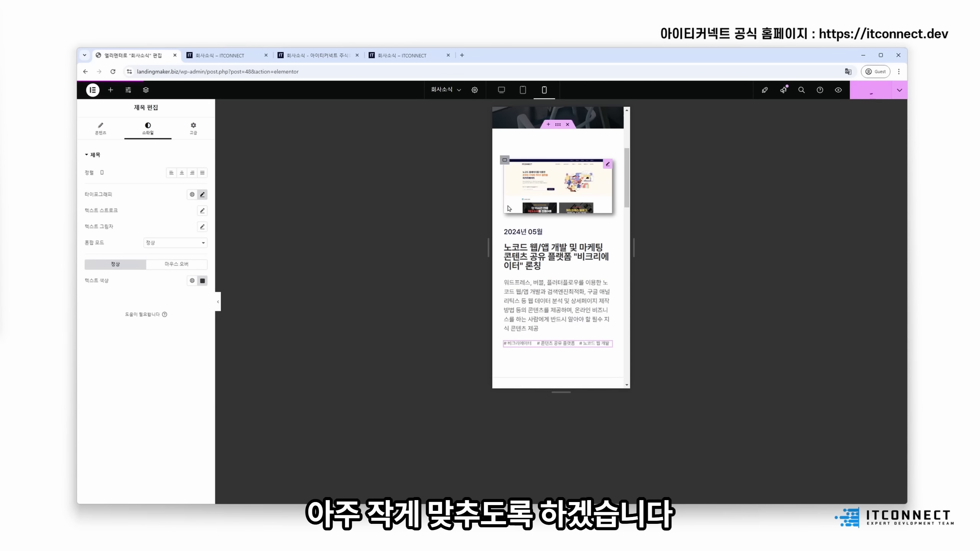
# - Delete the news items below the first one and duplicate the mobile-adjusted first item twice
pyautogui.scroll(-3, 546, 298)
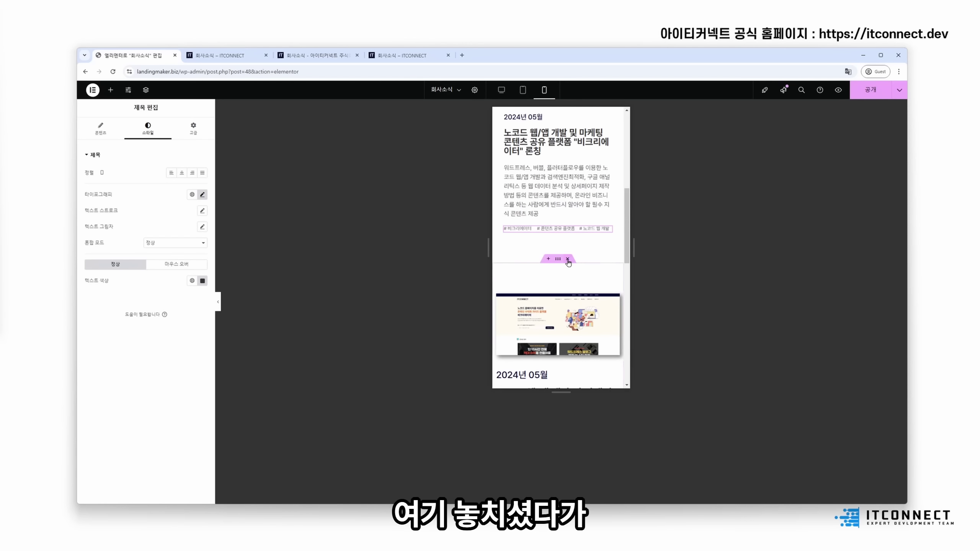
pyautogui.scroll(3, 575, 316)
pyautogui.rightClick(497, 167)
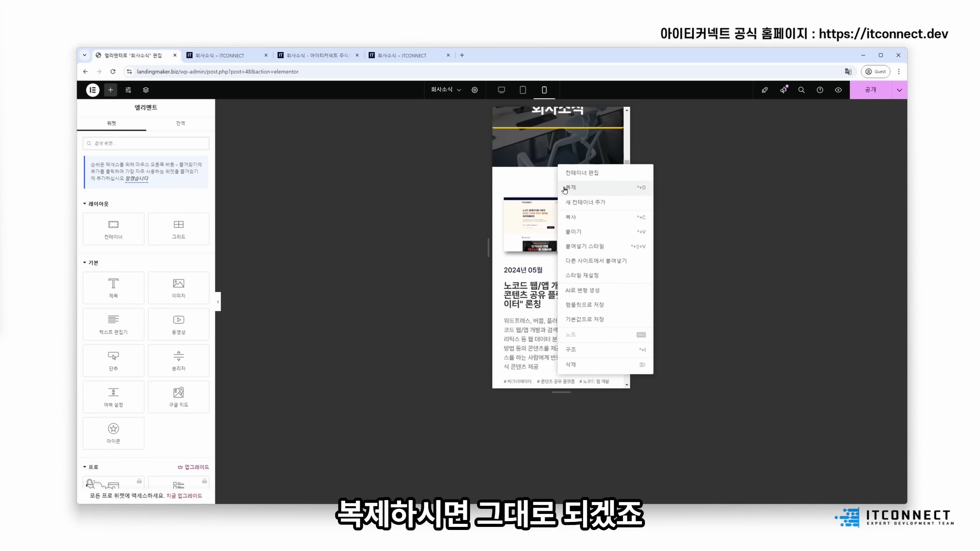
pyautogui.click(519, 189)
pyautogui.rightClick(563, 286)
pyautogui.click(571, 304)
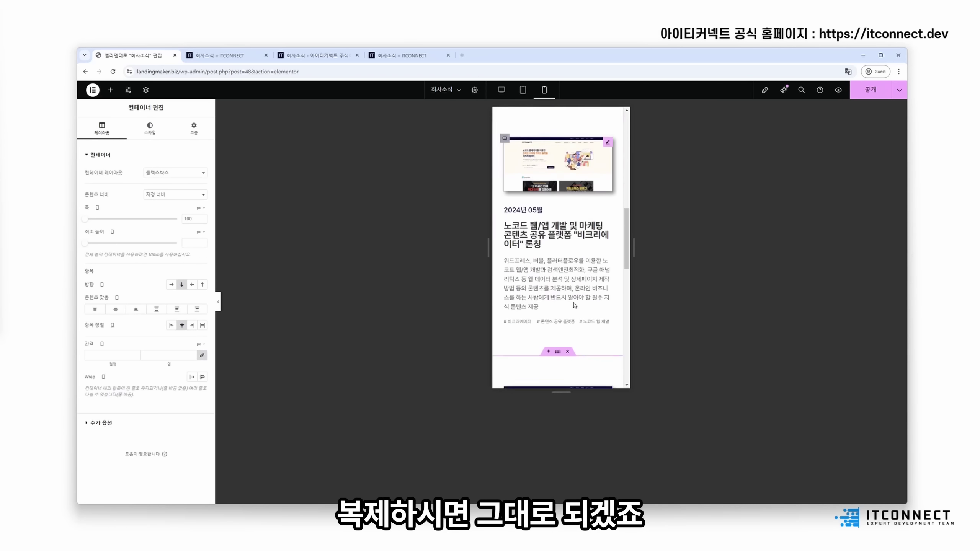
# - Publish the page and return to the desktop preview
pyautogui.scroll(5, 574, 305)
pyautogui.click(873, 97)
pyautogui.click(501, 90)
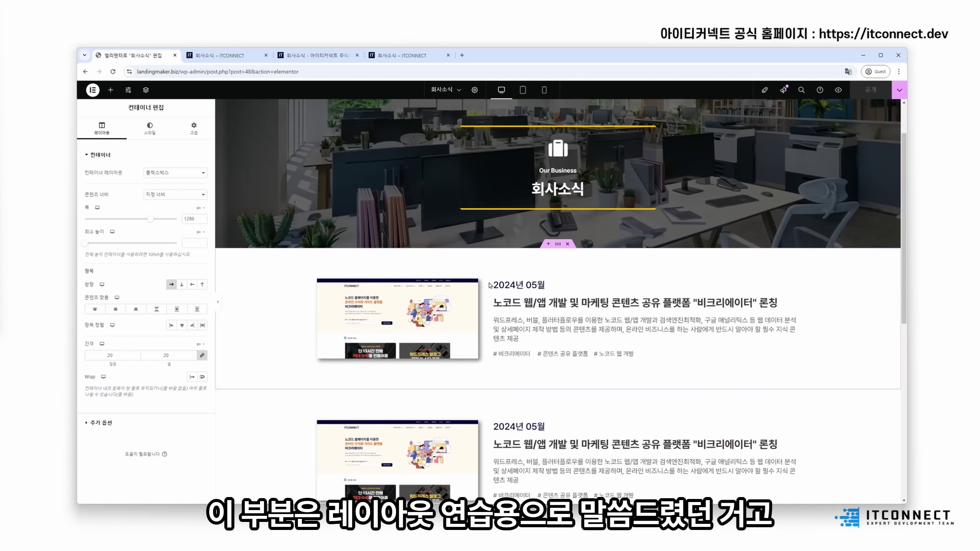